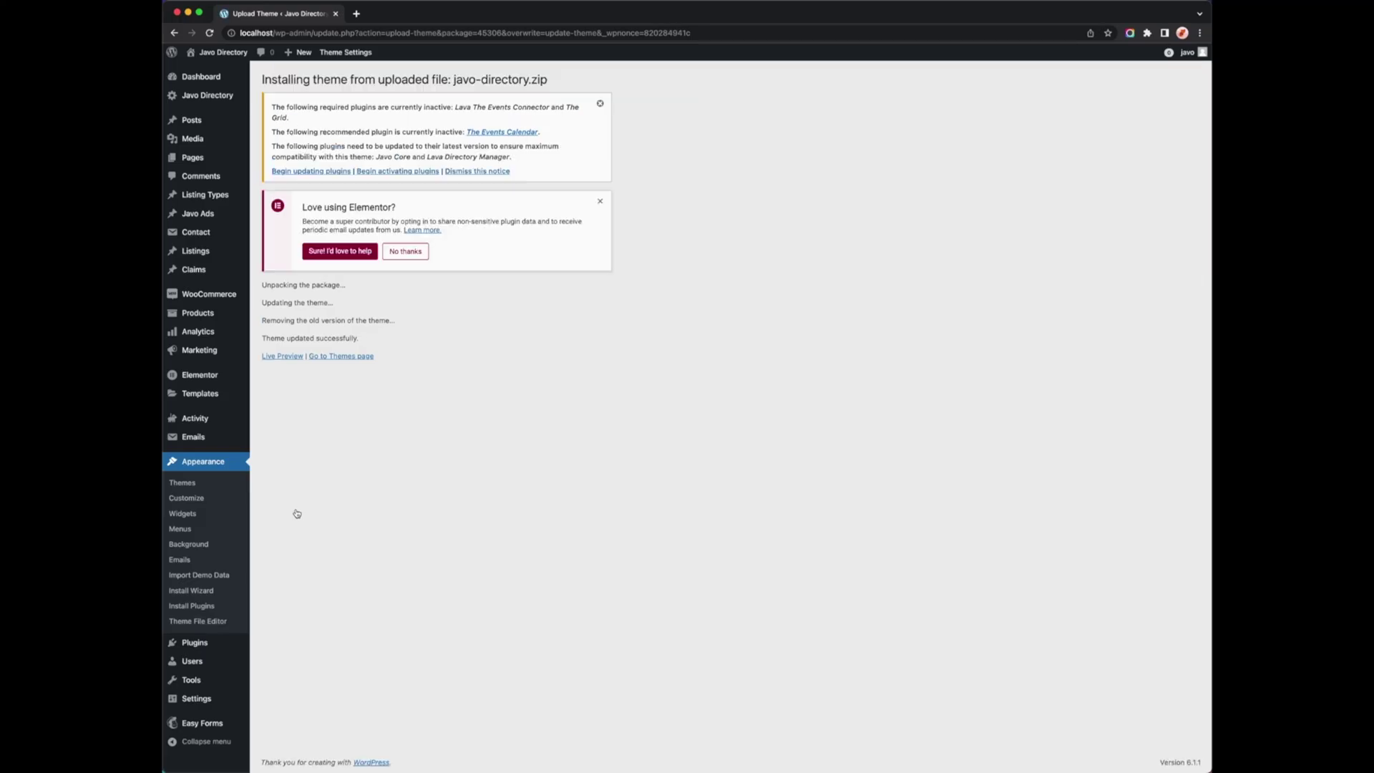
Bulk-update the three required plugins that have updates available: Javo Core, Lava Directory Manager and Lava Directory Manager Pro.
{"action": "mouse_move", "coordinate": [205, 644]}
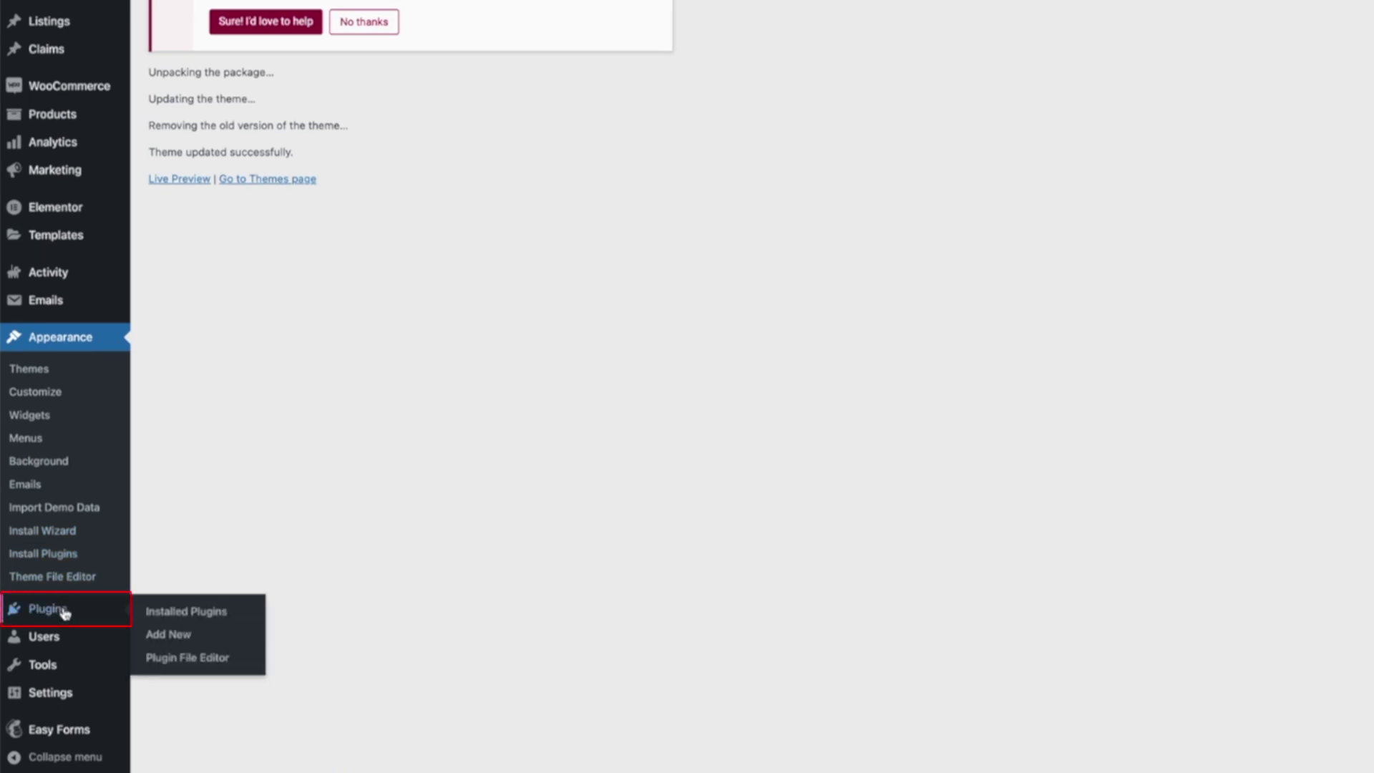
{"action": "left_click", "coordinate": [72, 555]}
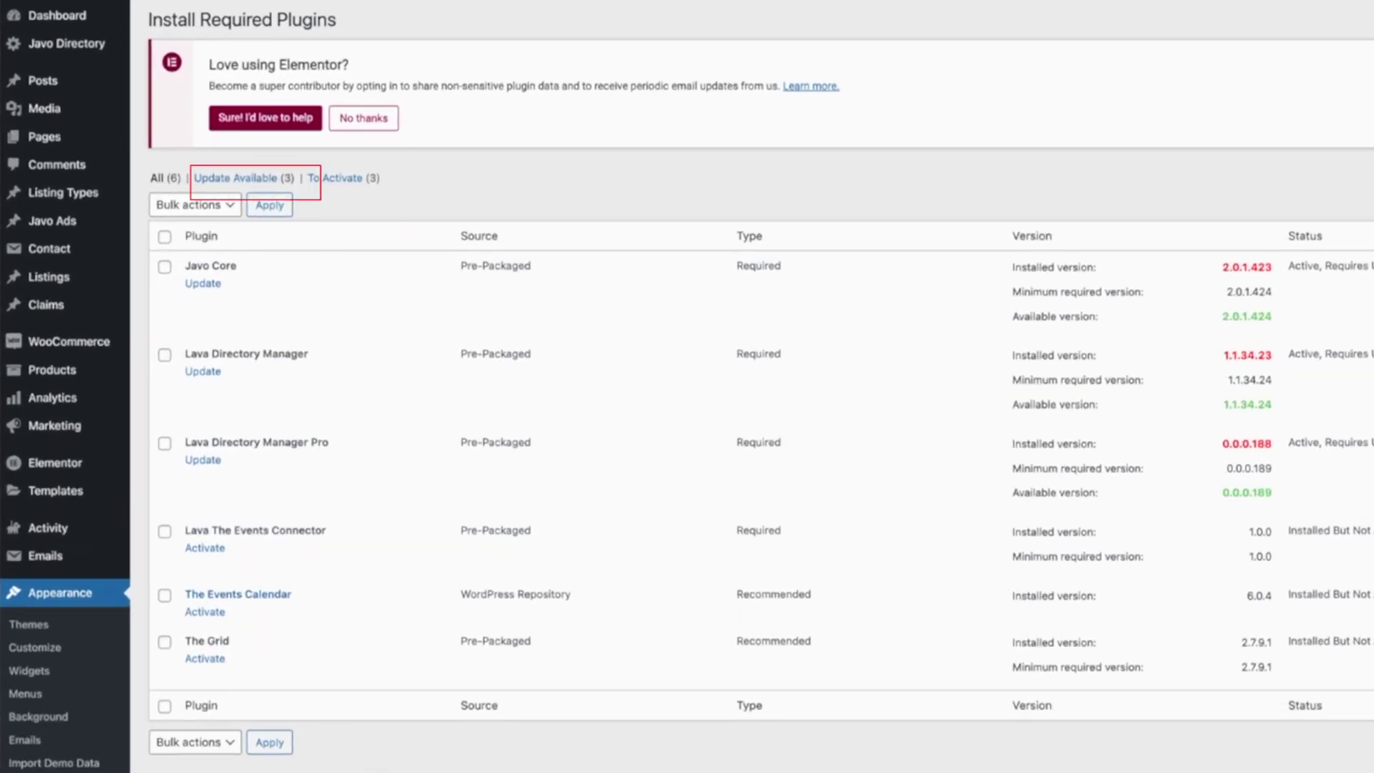
{"action": "left_click", "coordinate": [273, 179]}
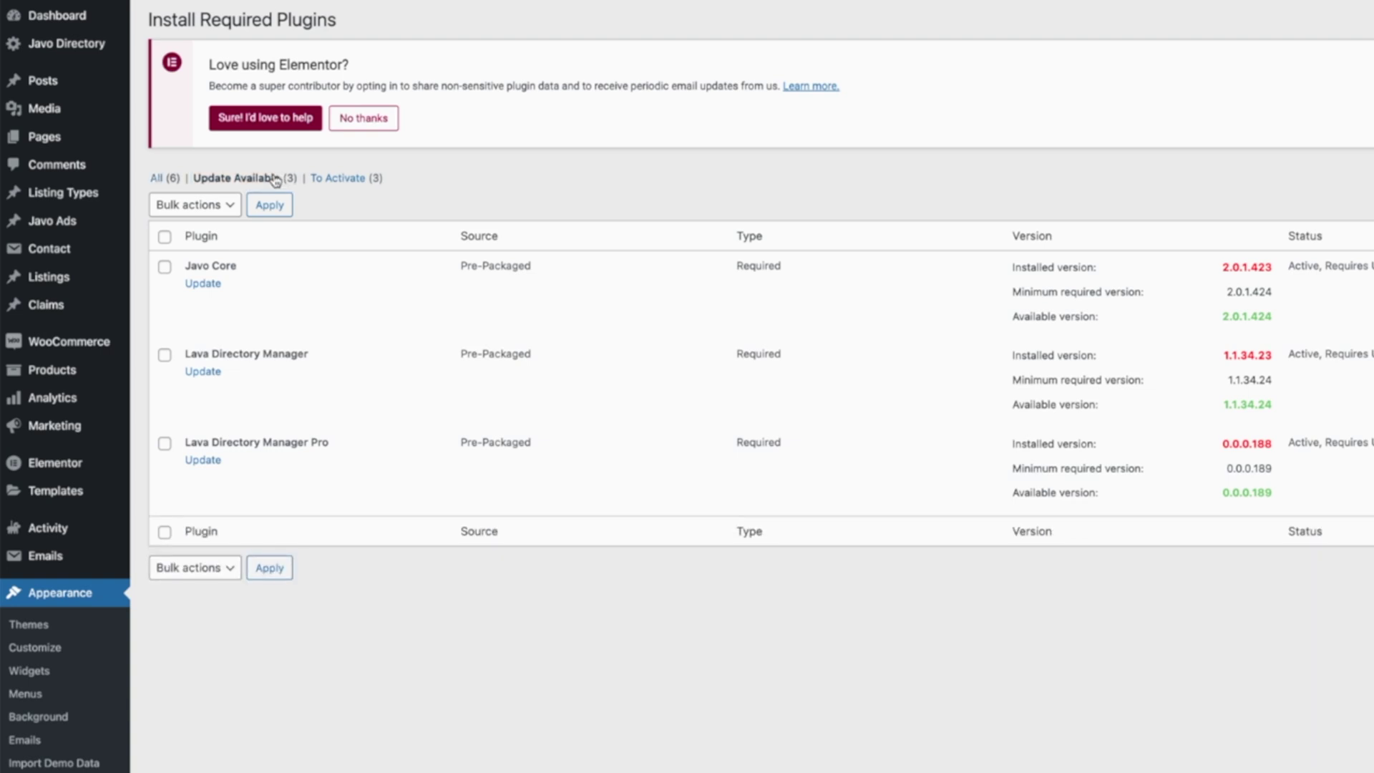
{"action": "left_click", "coordinate": [163, 236]}
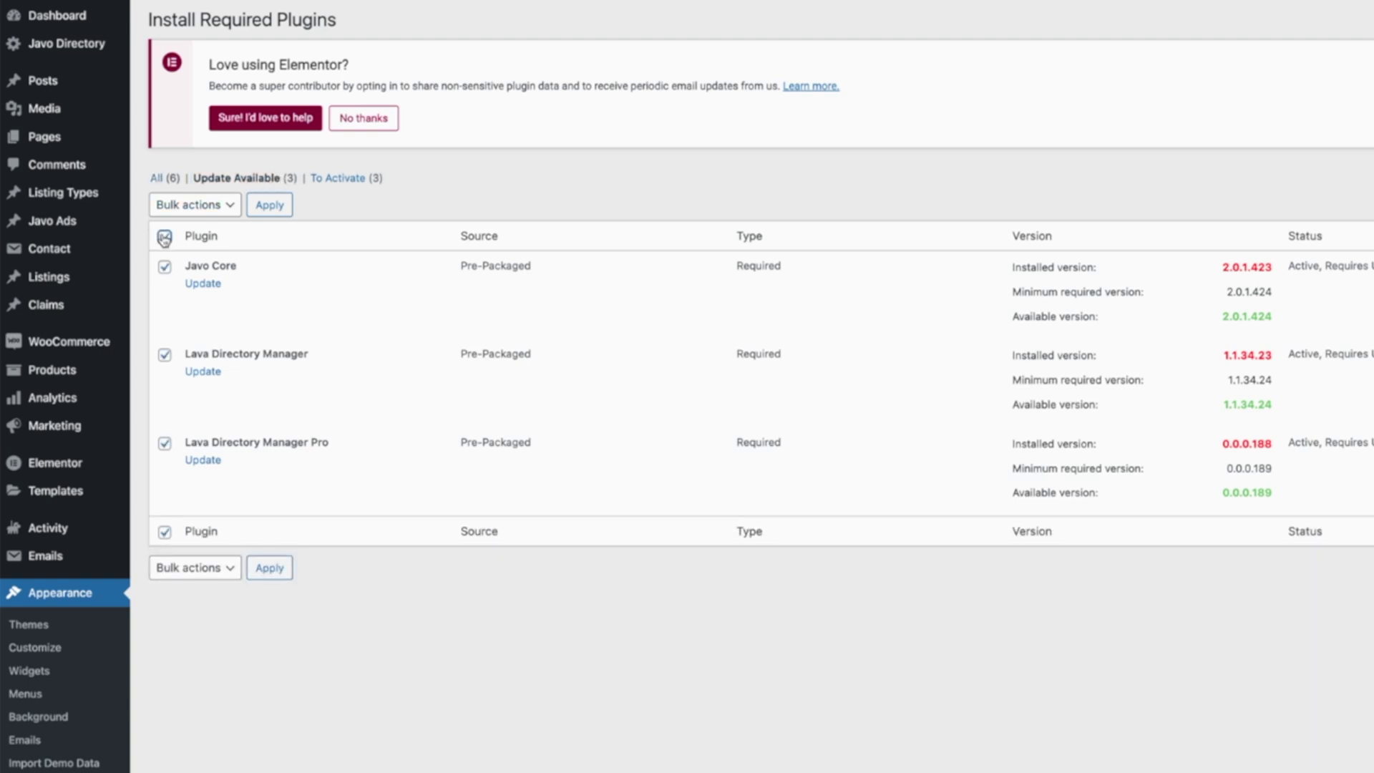
{"action": "left_click", "coordinate": [200, 207]}
{"action": "left_click", "coordinate": [202, 227]}
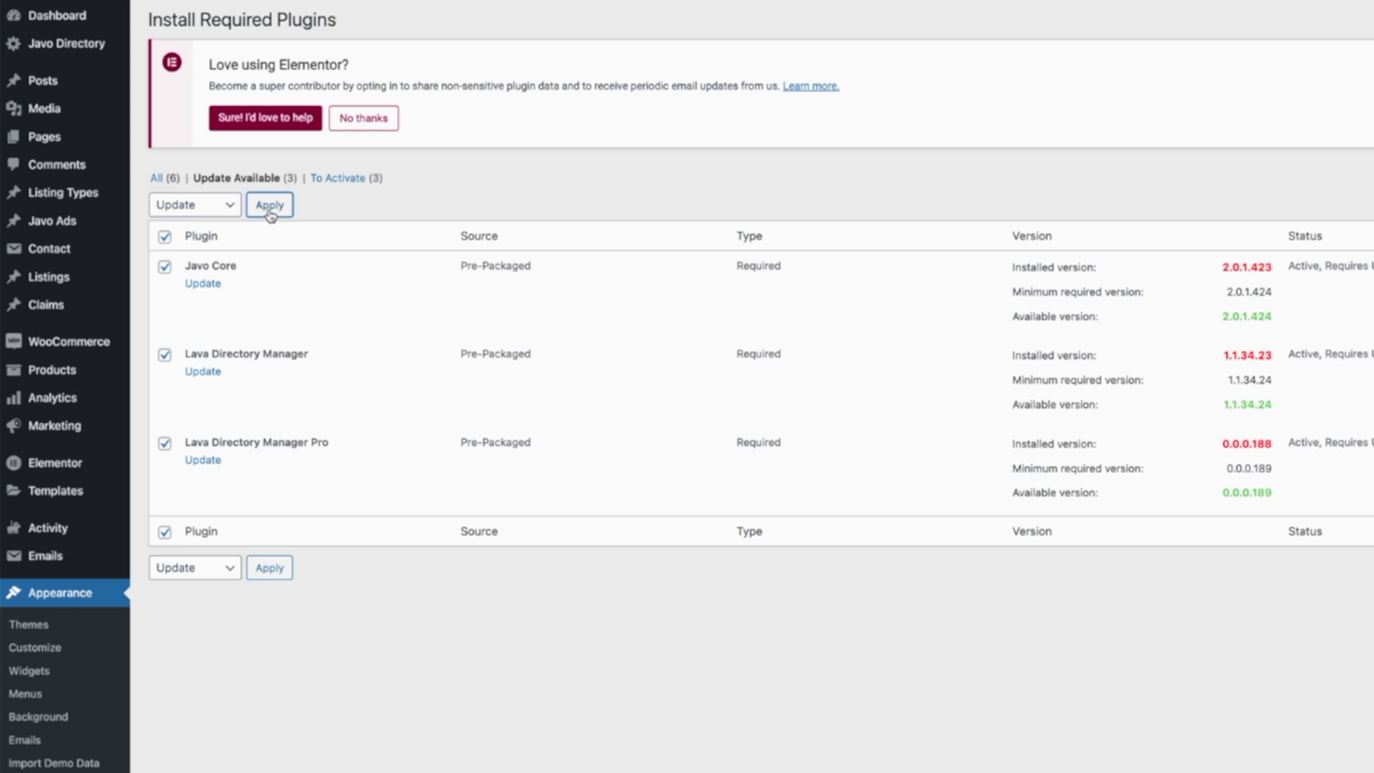
{"action": "left_click", "coordinate": [270, 206]}
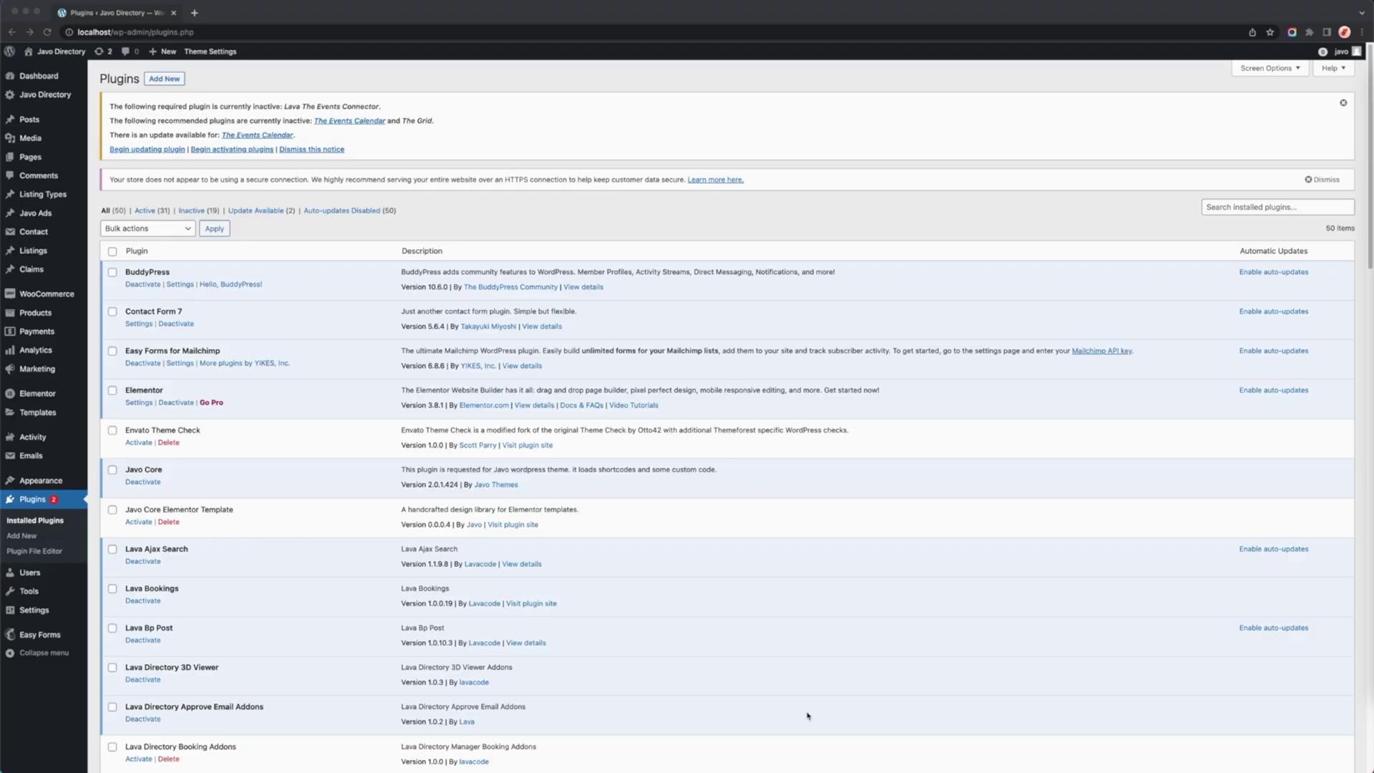
Deactivate the Lava Directory Manager Pro plugin in the installed plugins list.
{"action": "scroll", "coordinate": [692, 617], "scroll_direction": "down", "scroll_amount": 7}
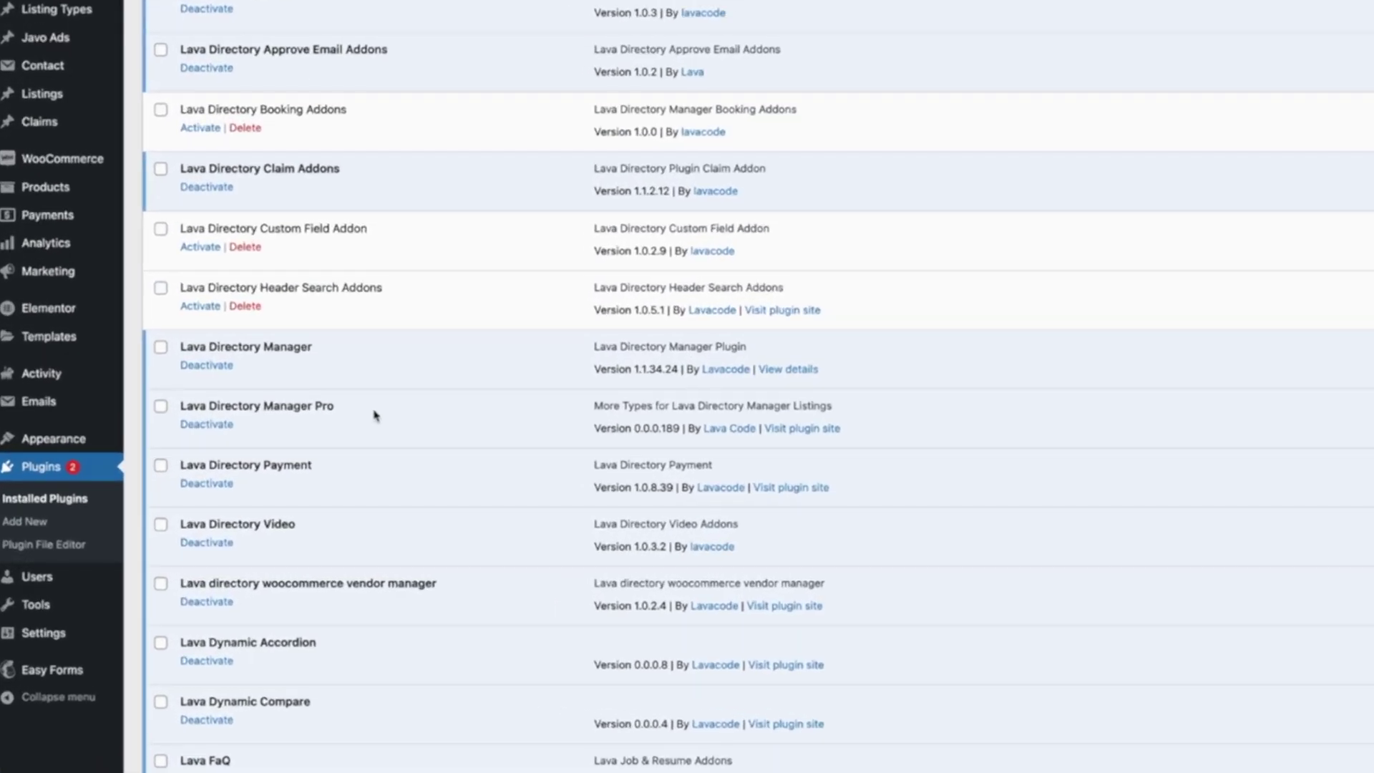
{"action": "triple_click", "coordinate": [375, 415]}
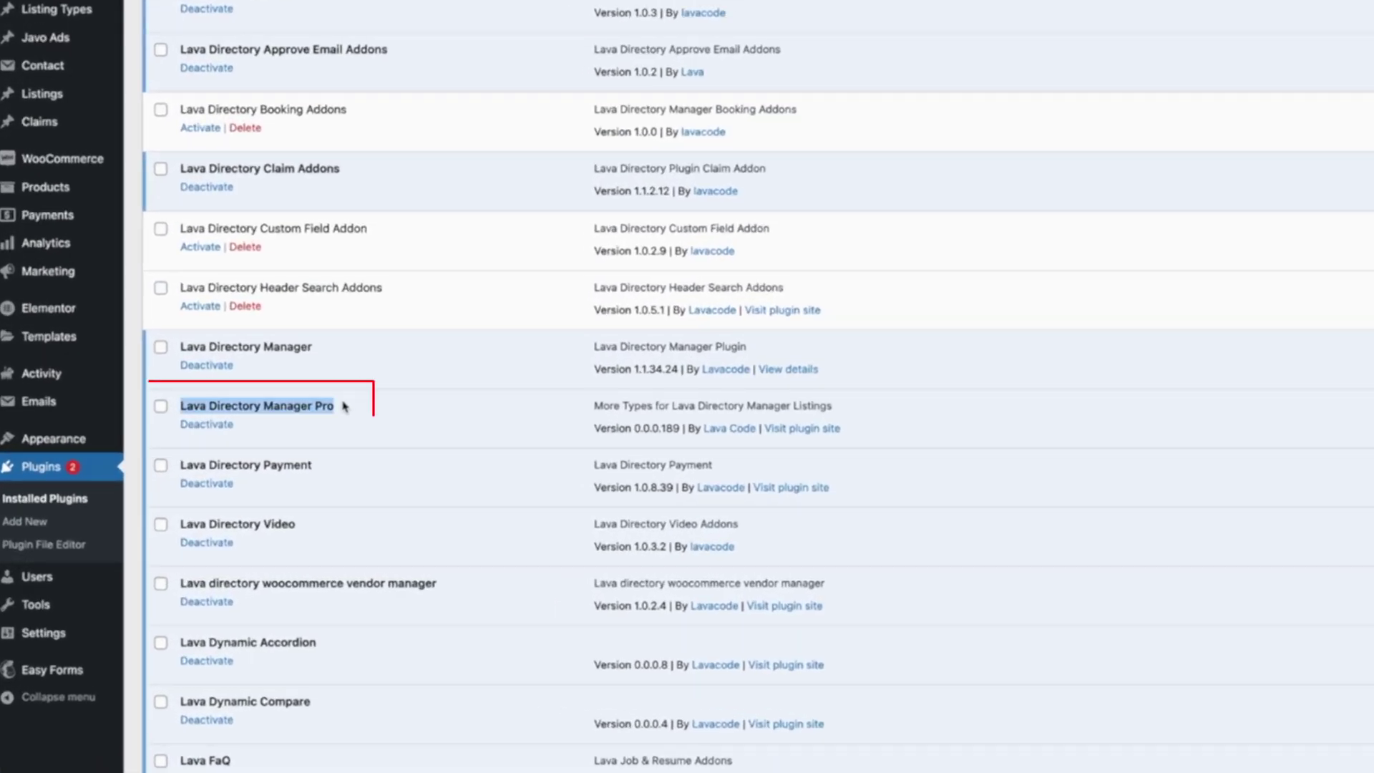
{"action": "left_click_drag", "start_coordinate": [351, 409], "coordinate": [320, 405]}
{"action": "left_click", "coordinate": [399, 415]}
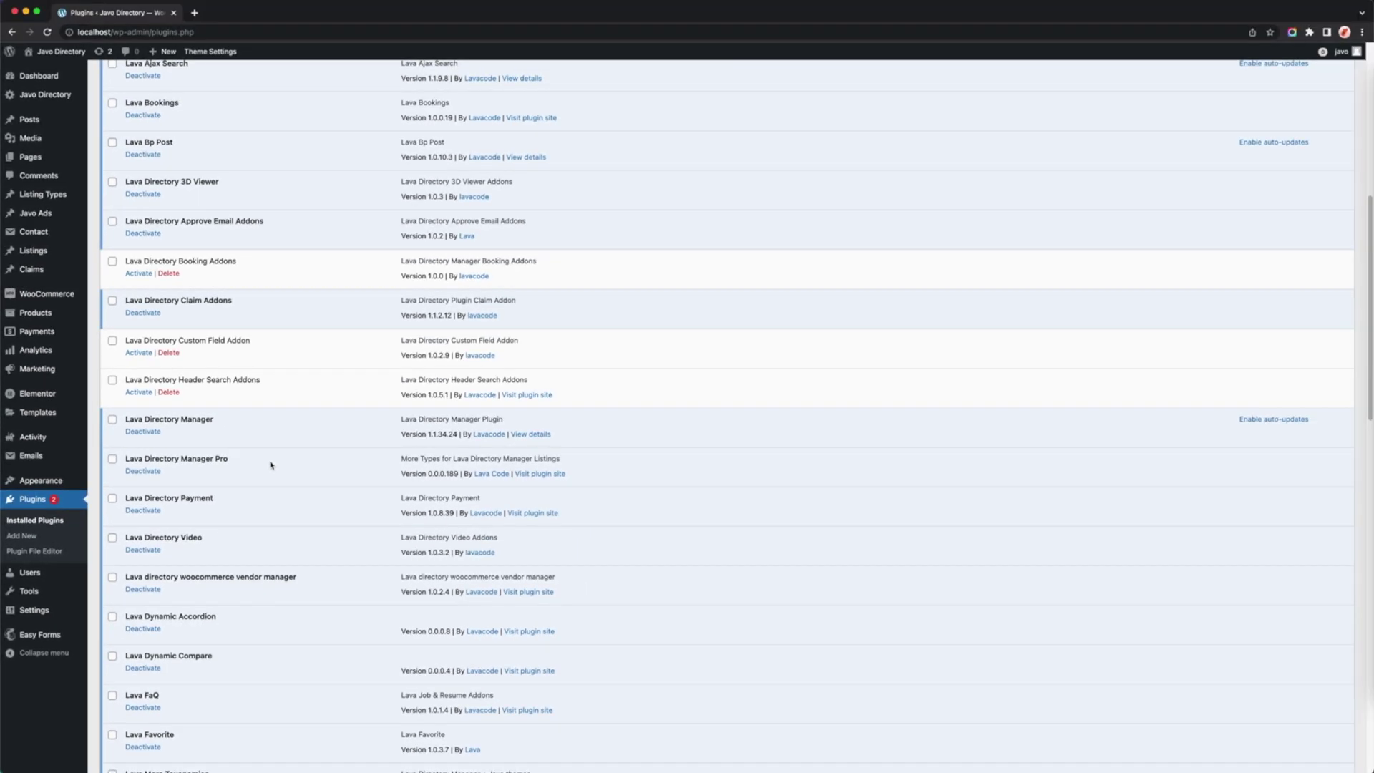
{"action": "scroll", "coordinate": [271, 465], "scroll_direction": "up", "scroll_amount": 3}
{"action": "scroll", "coordinate": [270, 465], "scroll_direction": "down", "scroll_amount": 3}
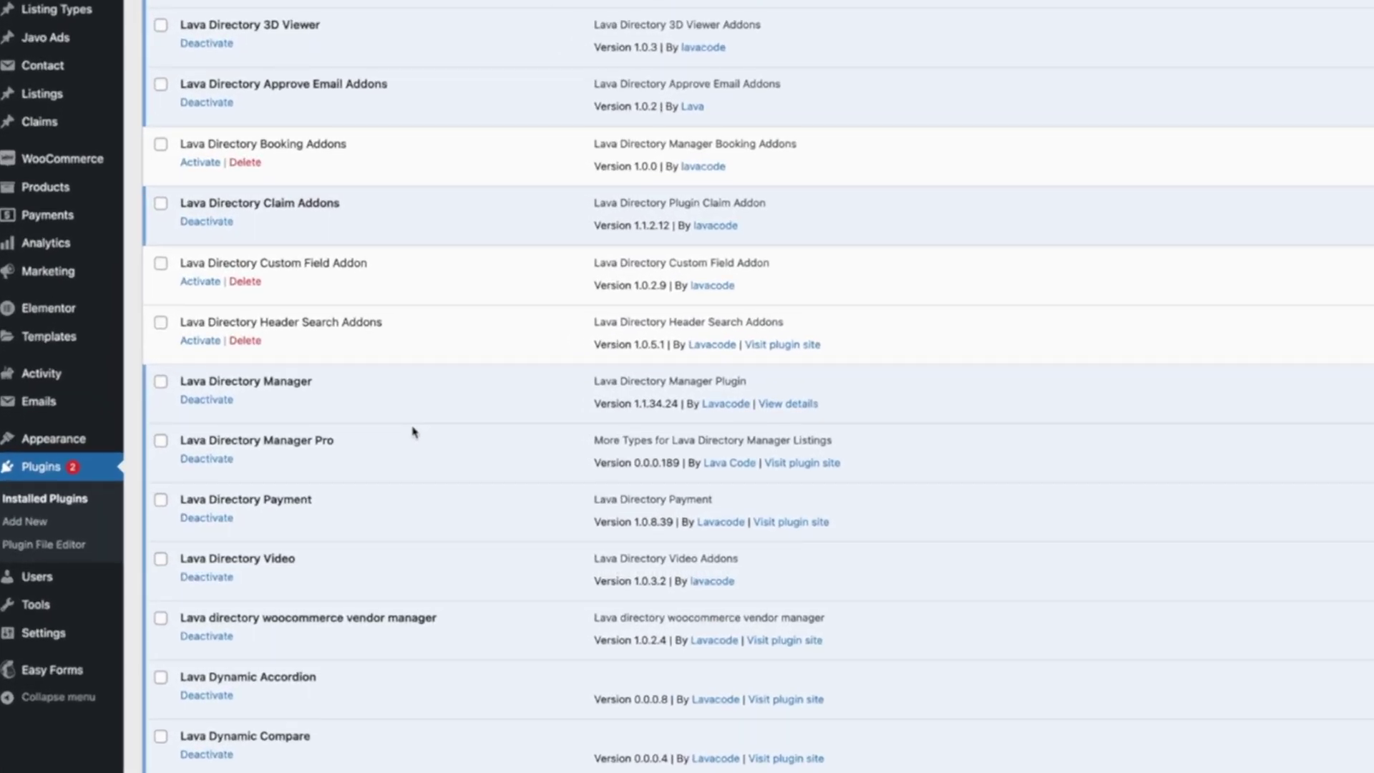
{"action": "left_click", "coordinate": [208, 459]}
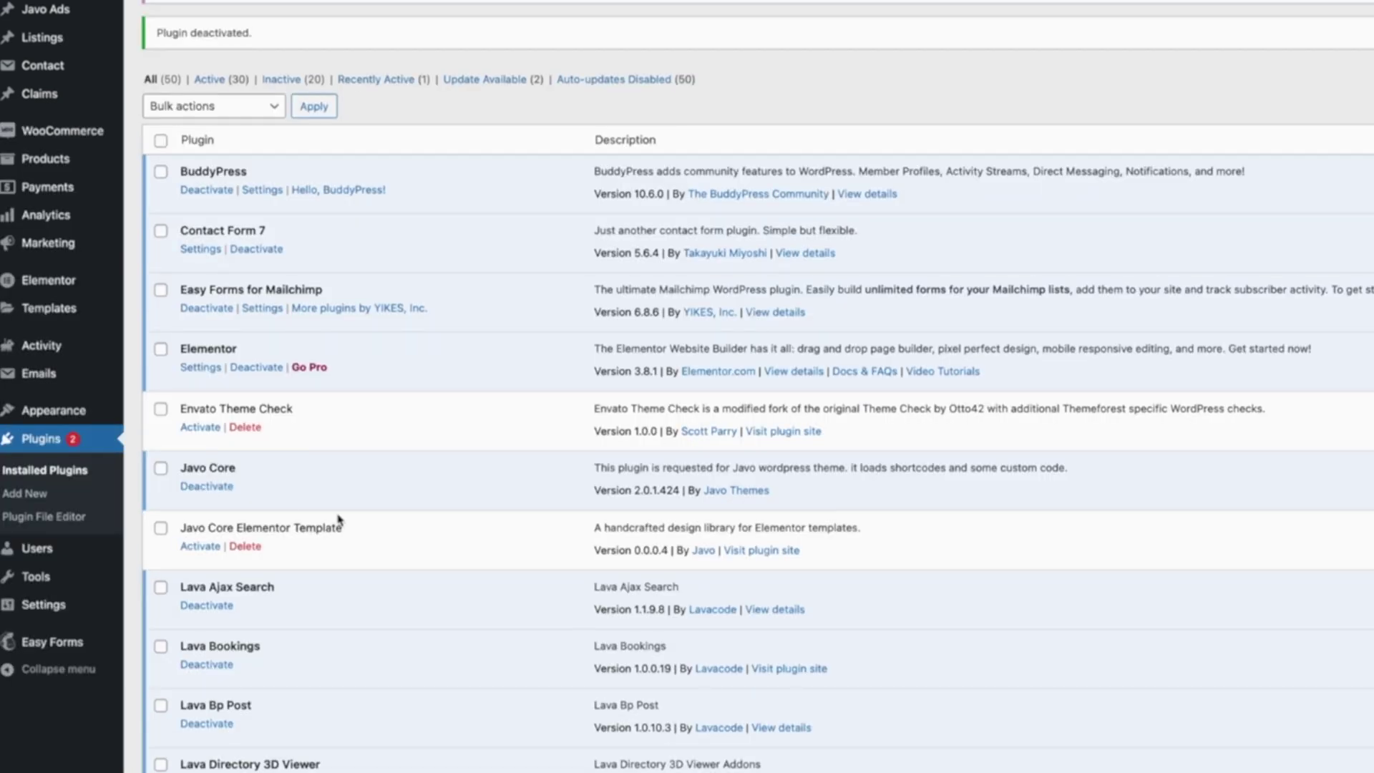
Open the New World Shop listing for editing in a separate browser tab and examine its Listing Additional Meta fields.
{"action": "mouse_move", "coordinate": [64, 44]}
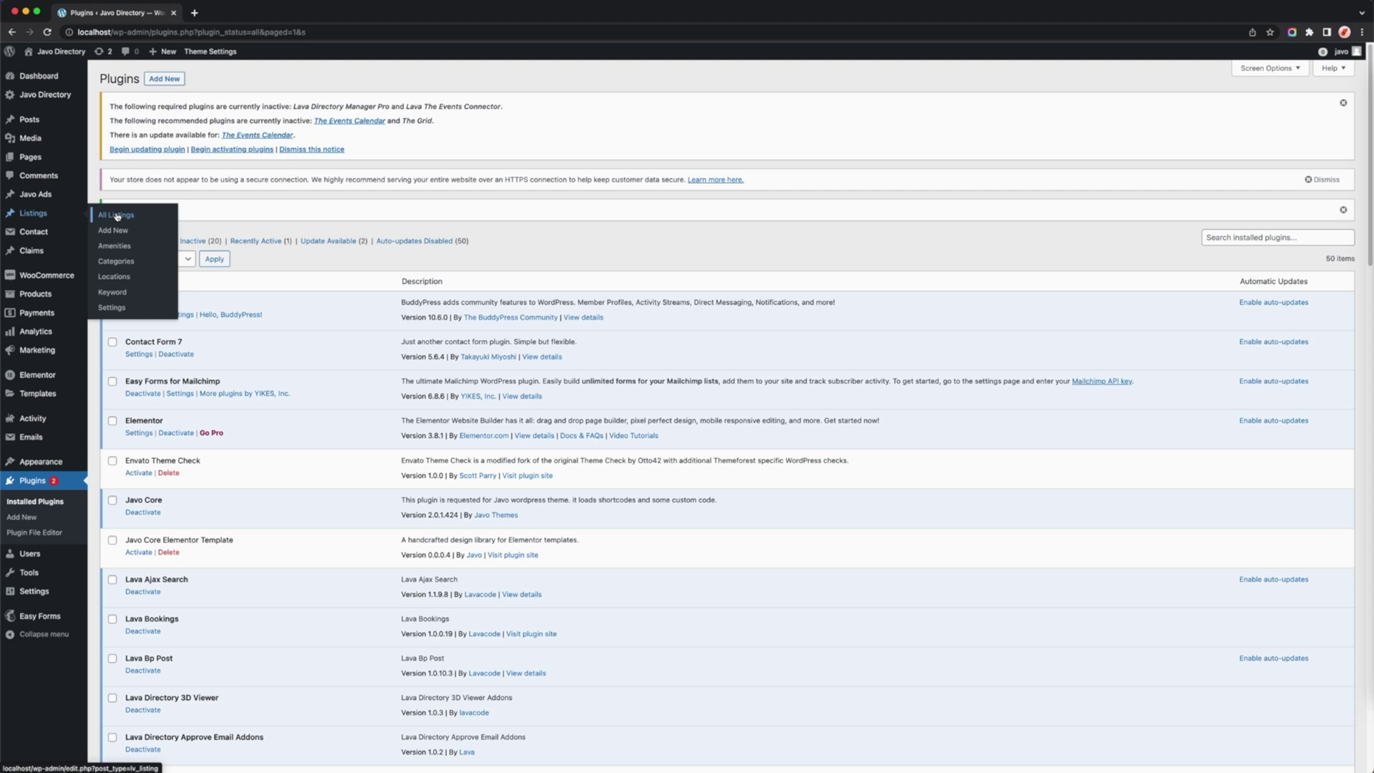
{"action": "left_click", "coordinate": [118, 216], "text": "super"}
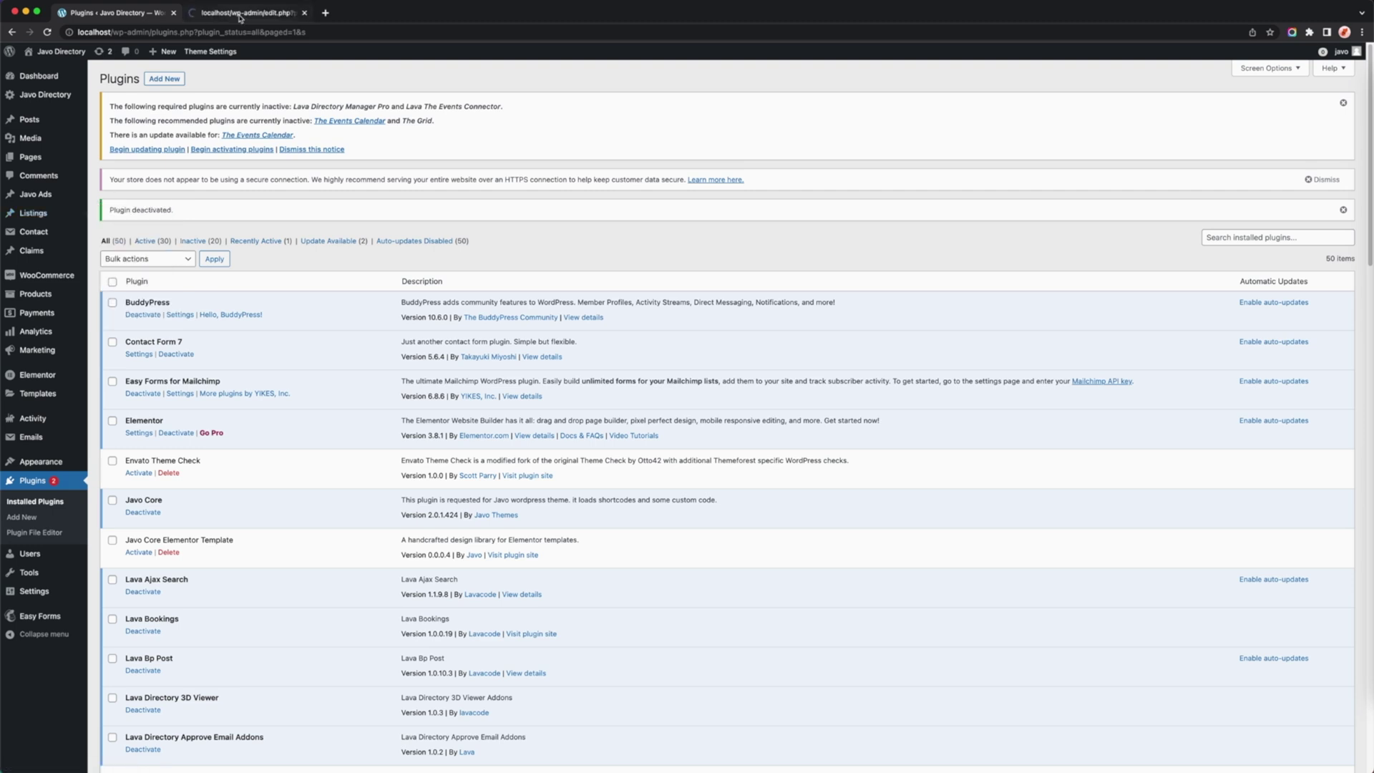
{"action": "key", "text": "ctrl+Tab"}
{"action": "left_click", "coordinate": [158, 251]}
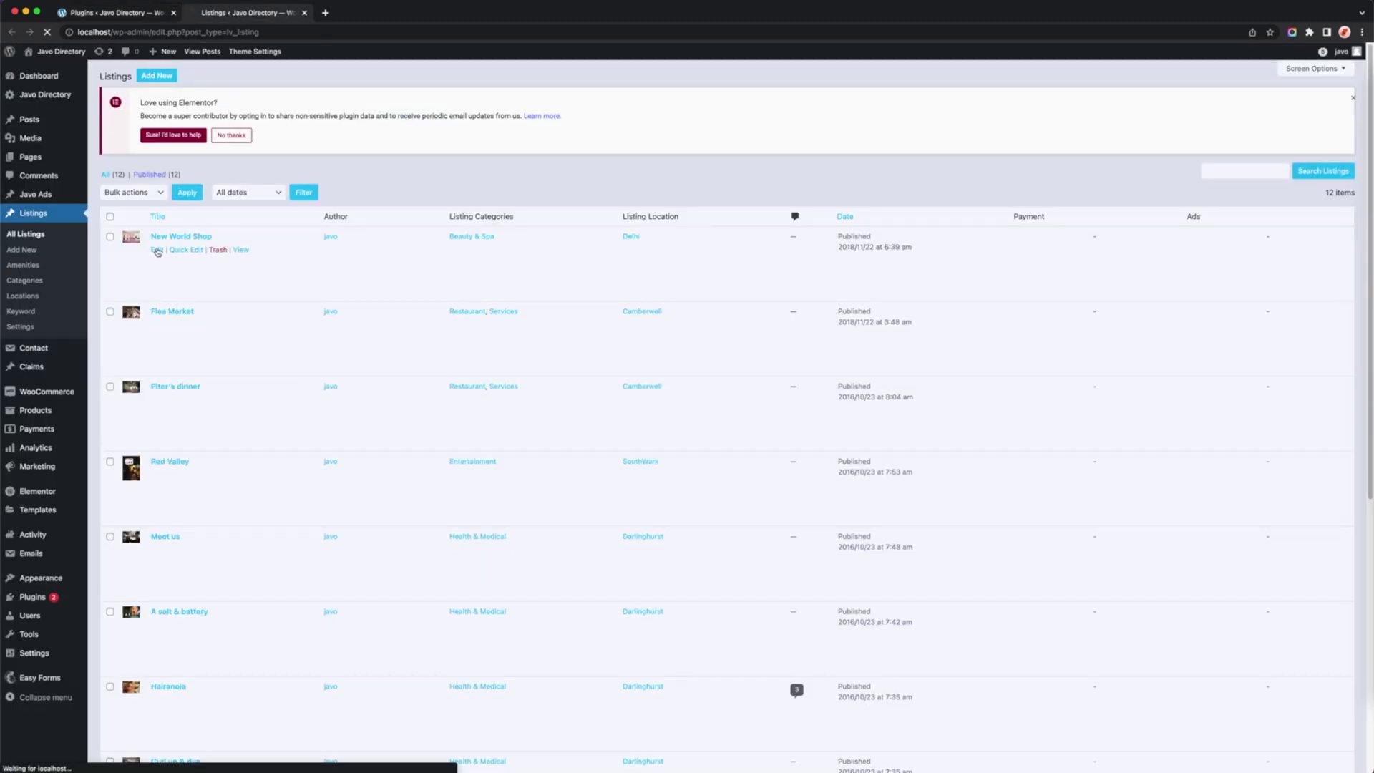
{"action": "scroll", "coordinate": [428, 532], "scroll_direction": "down", "scroll_amount": 6}
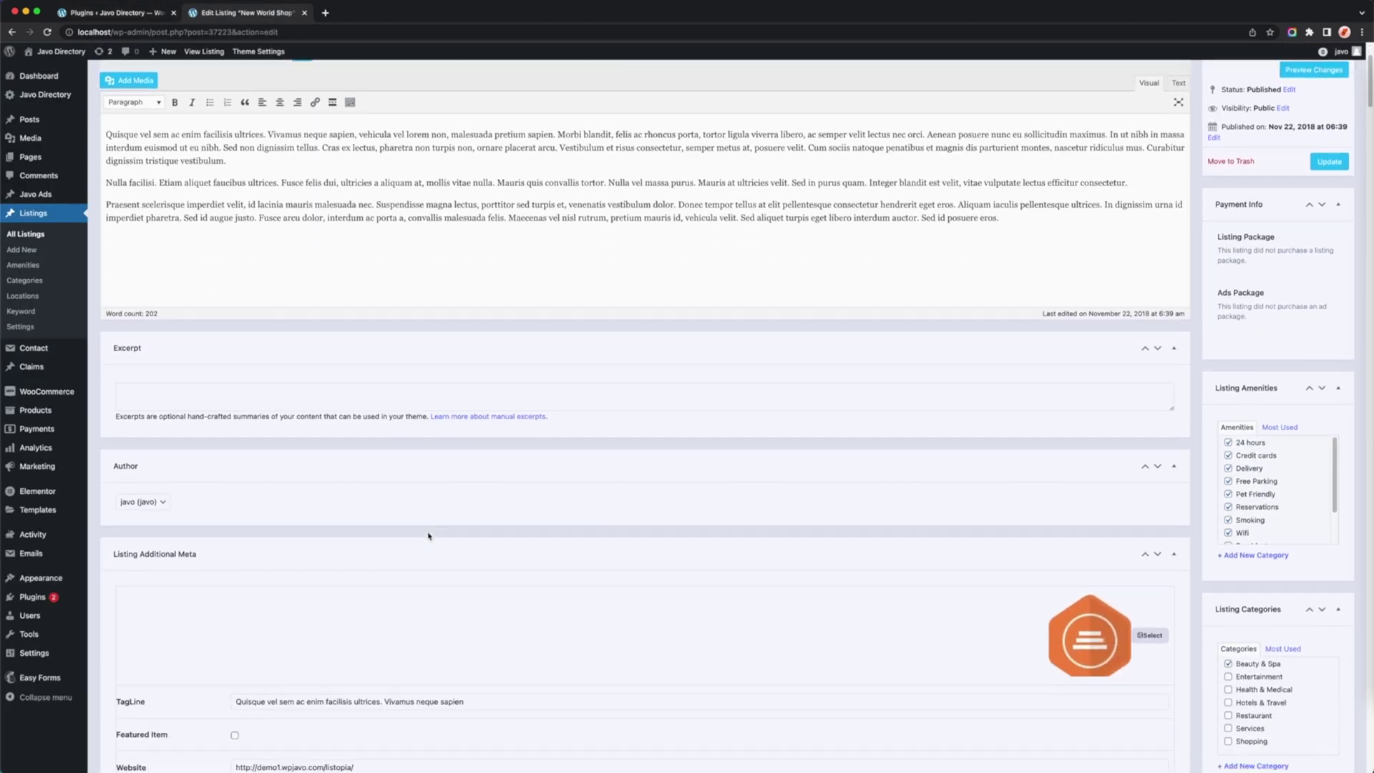
{"action": "scroll", "coordinate": [428, 533], "scroll_direction": "down", "scroll_amount": 3}
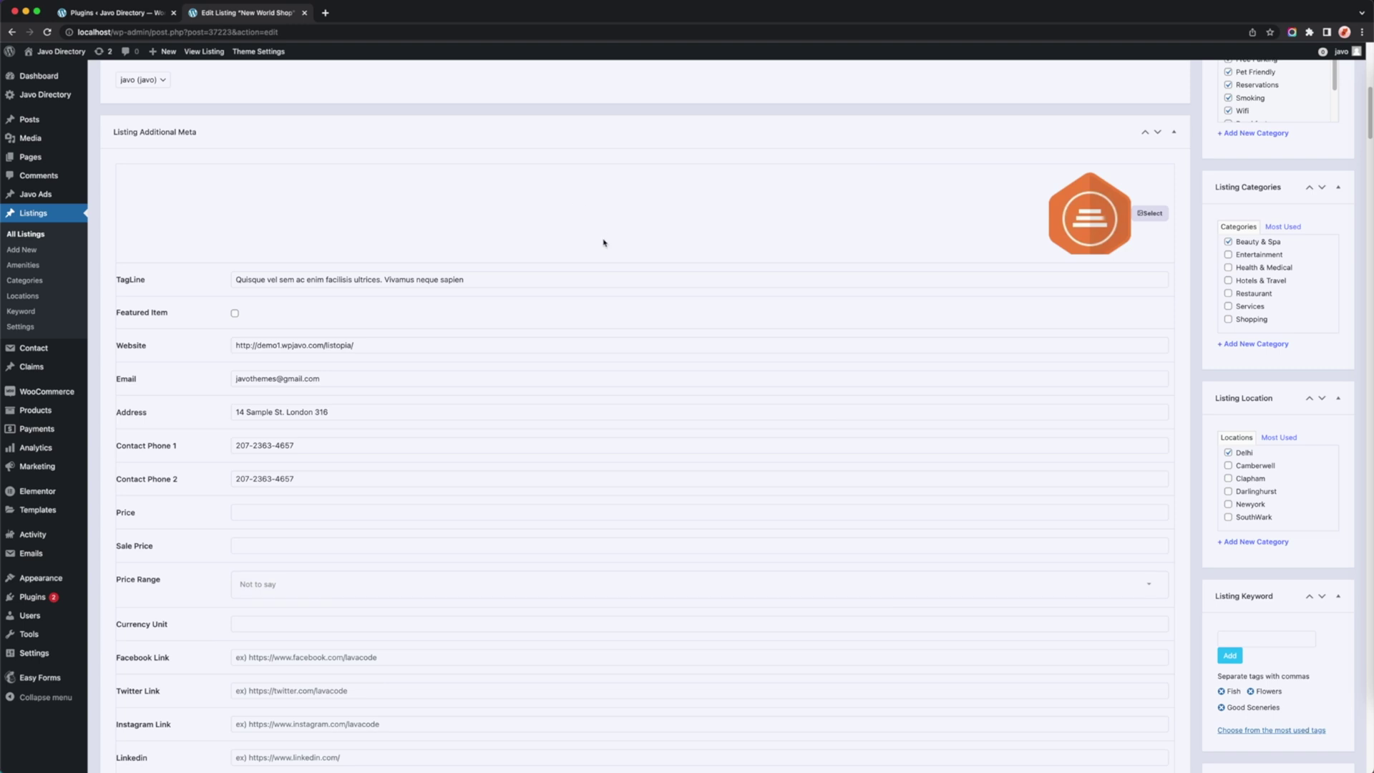
Reactivate the Lava Directory Manager Pro plugin and reload the New World Shop listing's edit page to check its Listing Form section.
{"action": "left_click", "coordinate": [143, 13]}
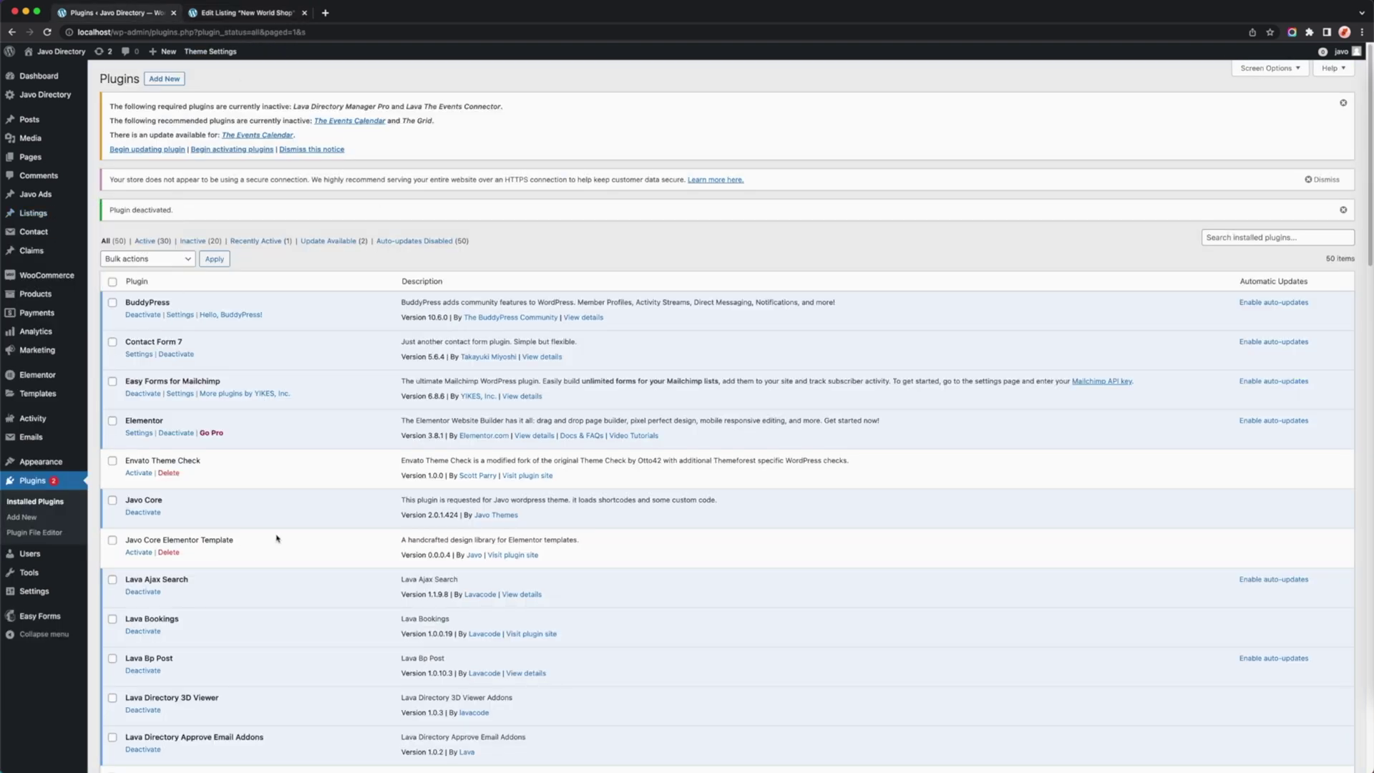
{"action": "scroll", "coordinate": [275, 539], "scroll_direction": "down", "scroll_amount": 2}
{"action": "scroll", "coordinate": [277, 539], "scroll_direction": "down", "scroll_amount": 10}
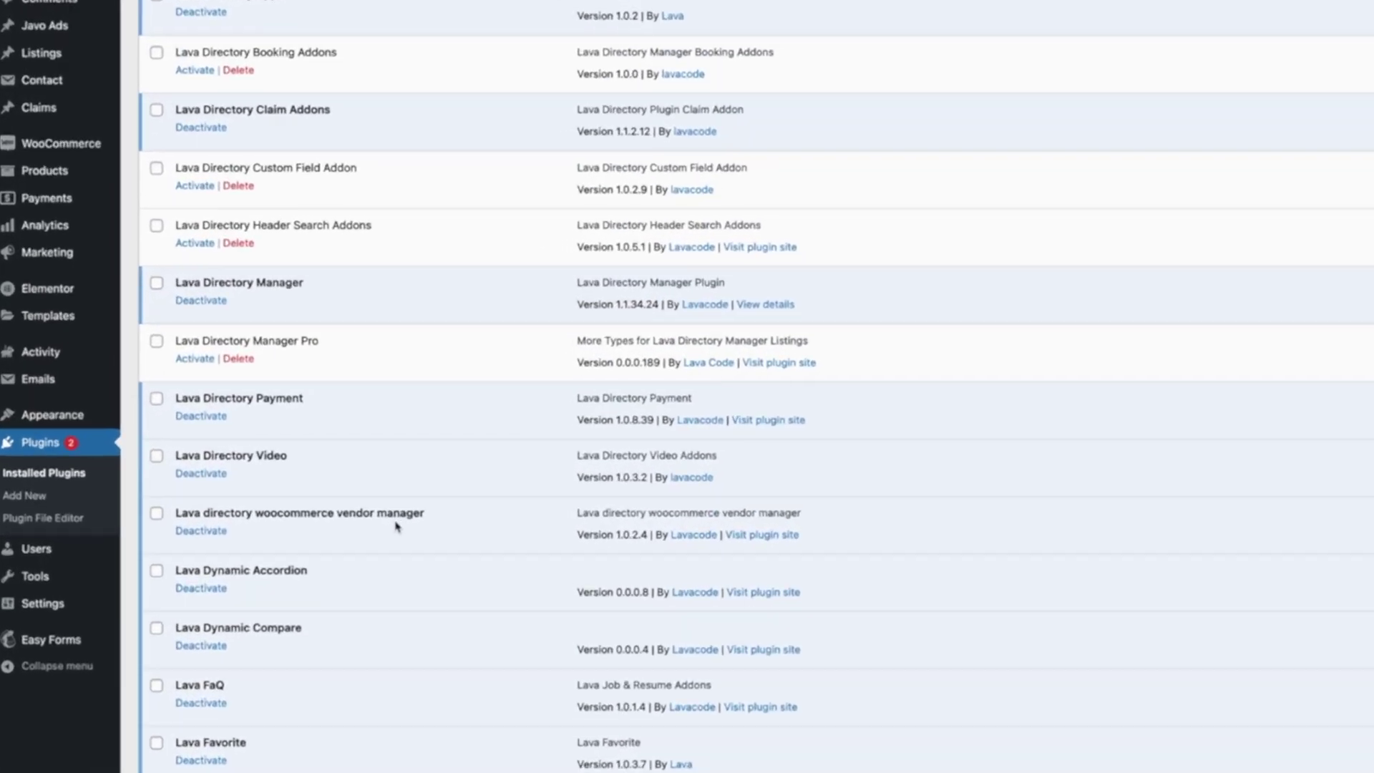
{"action": "scroll", "coordinate": [236, 515], "scroll_direction": "up", "scroll_amount": 1}
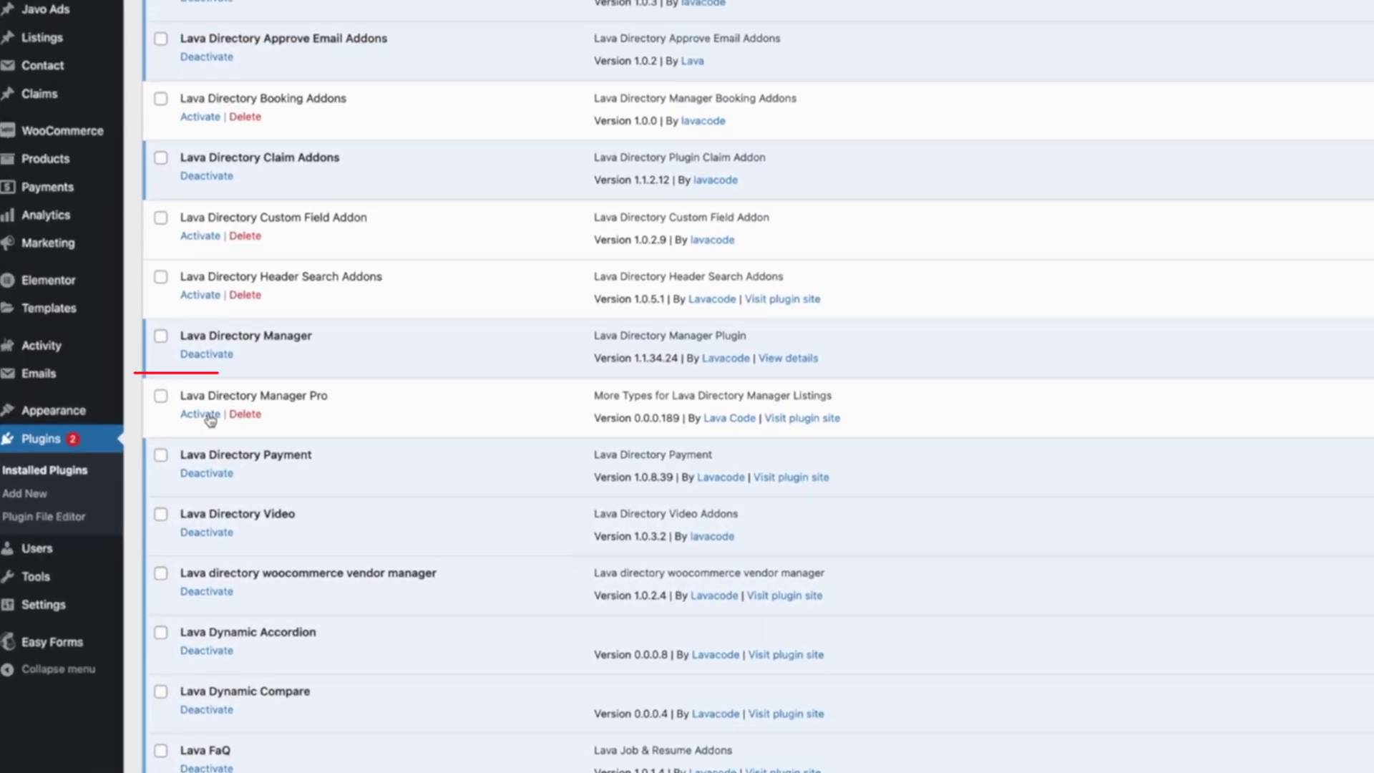
{"action": "left_click", "coordinate": [136, 467]}
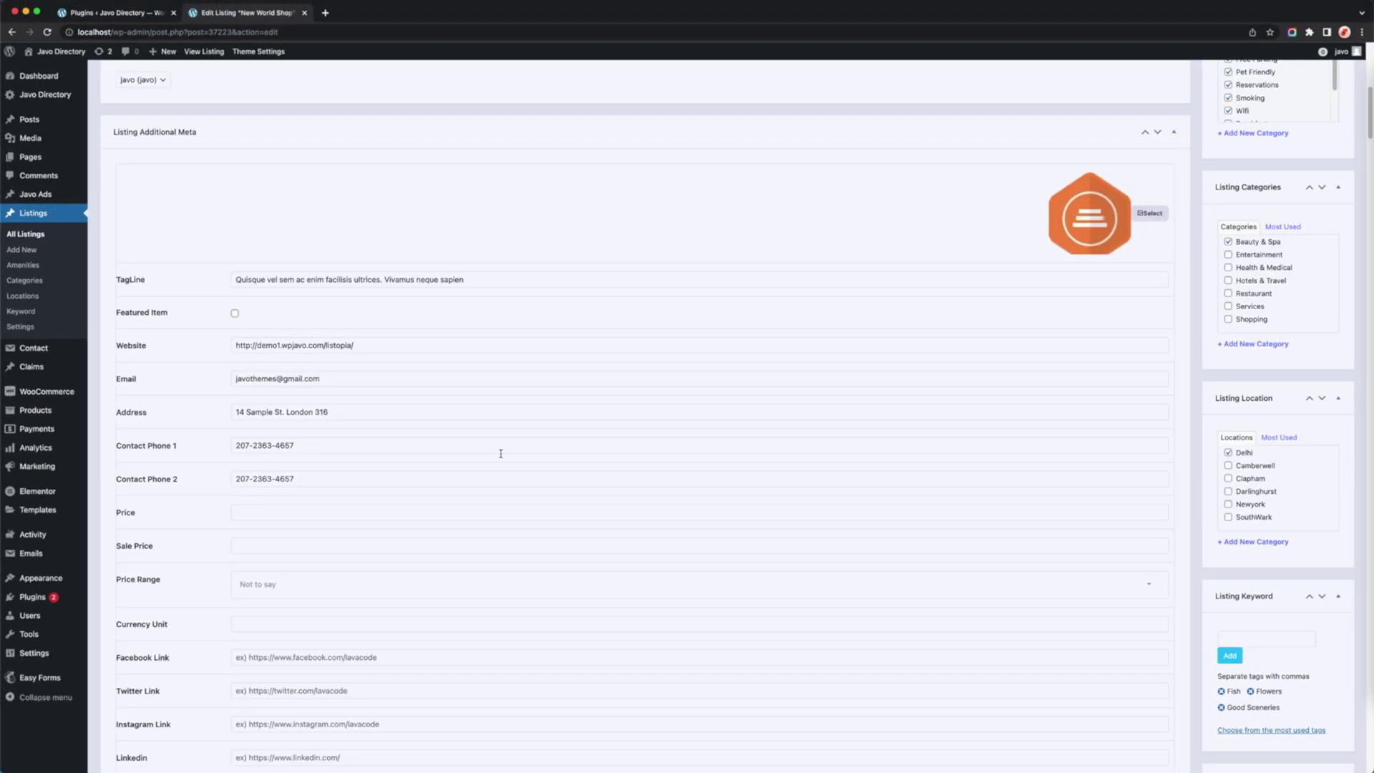
{"action": "key", "text": "super+r"}
{"action": "scroll", "coordinate": [405, 458], "scroll_direction": "up", "scroll_amount": 10}
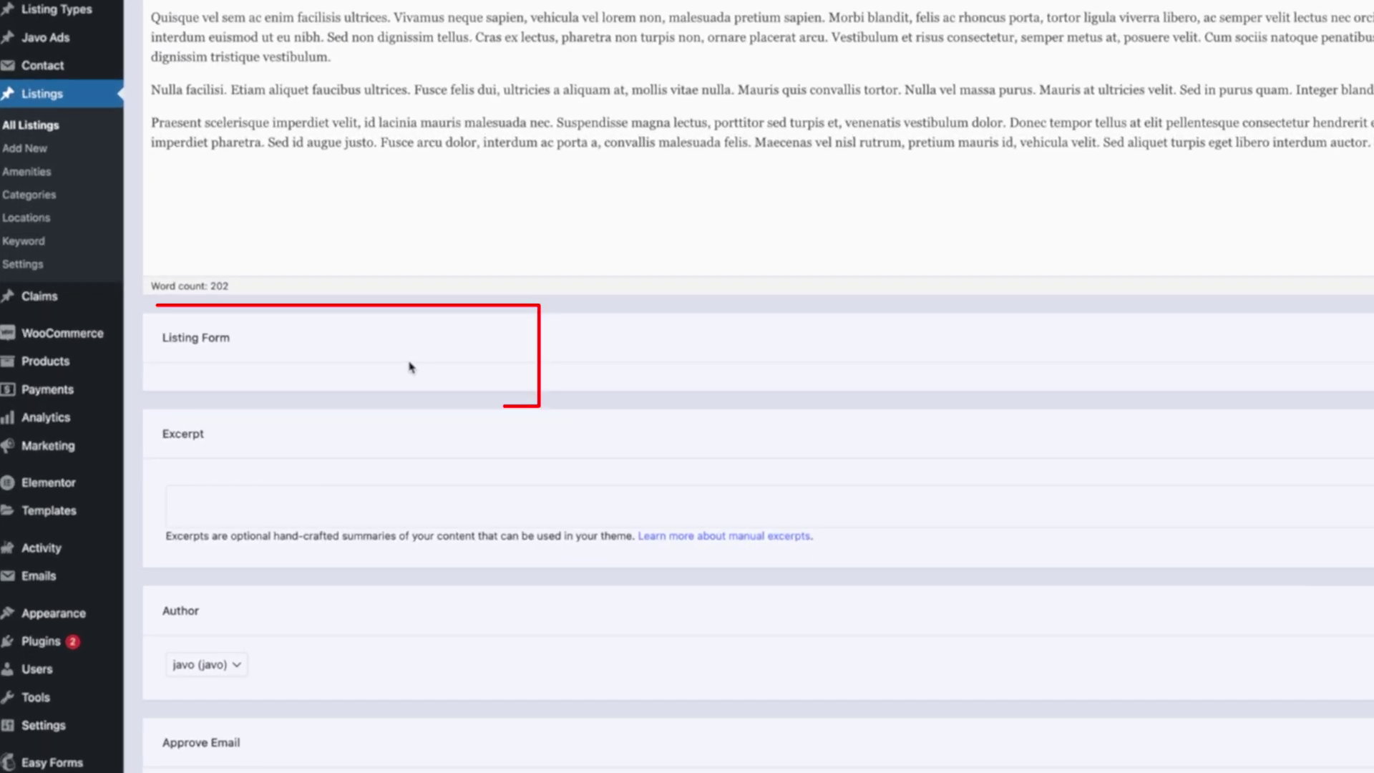
Add a new listing type titled "Place".
{"action": "mouse_move", "coordinate": [72, 43]}
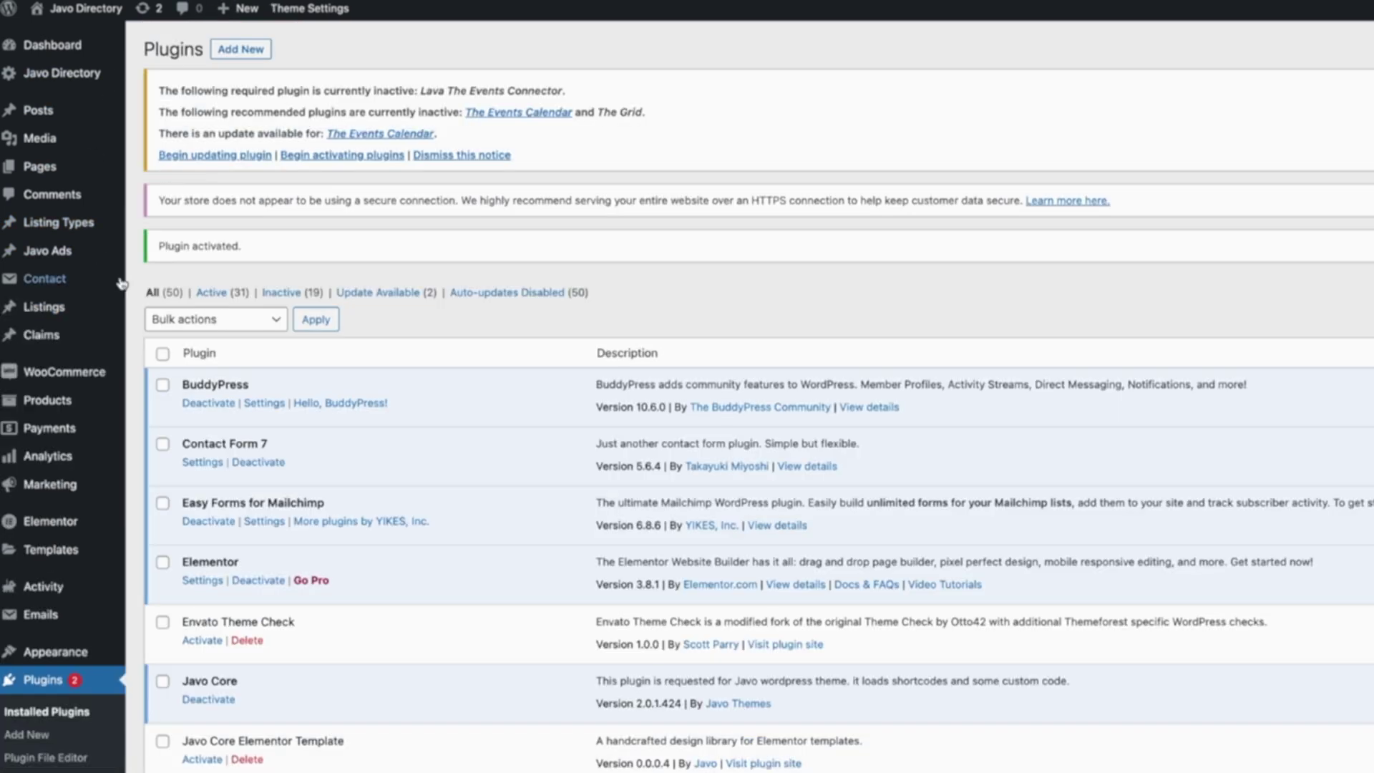
{"action": "mouse_move", "coordinate": [91, 227]}
{"action": "left_click", "coordinate": [176, 226]}
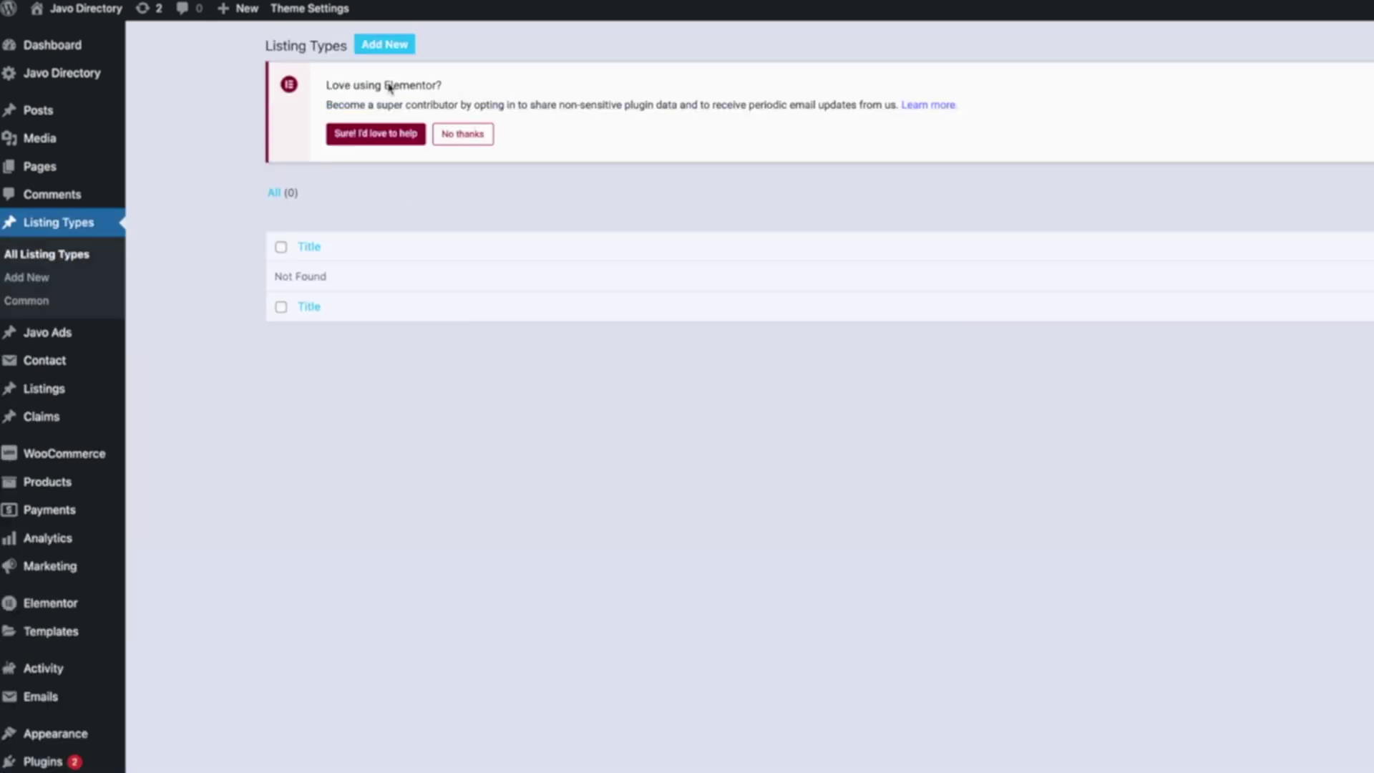
{"action": "left_click", "coordinate": [389, 50]}
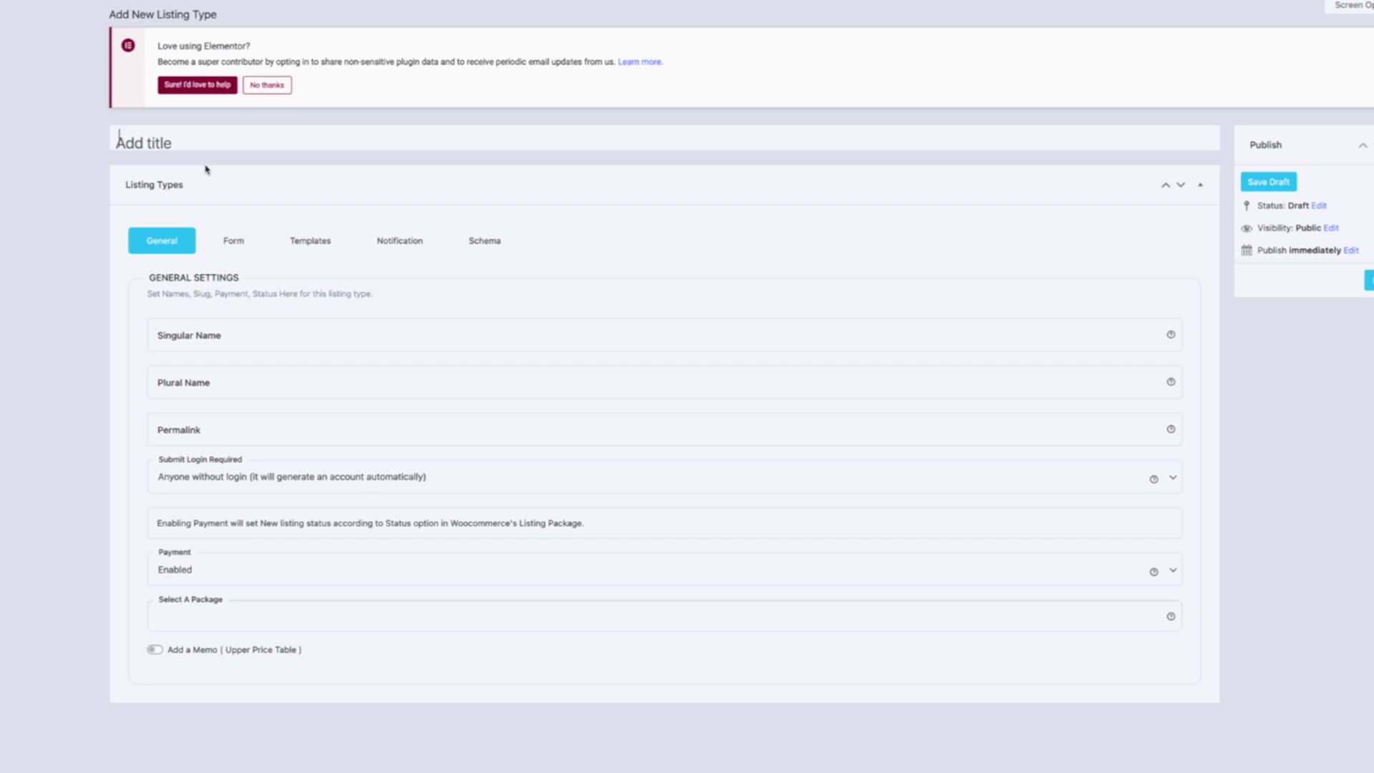
{"action": "type", "text": "Place"}
Set the listing type's singular name to "place" and its plural name to "places".
{"action": "left_click", "coordinate": [179, 341]}
{"action": "type", "text": "place"}
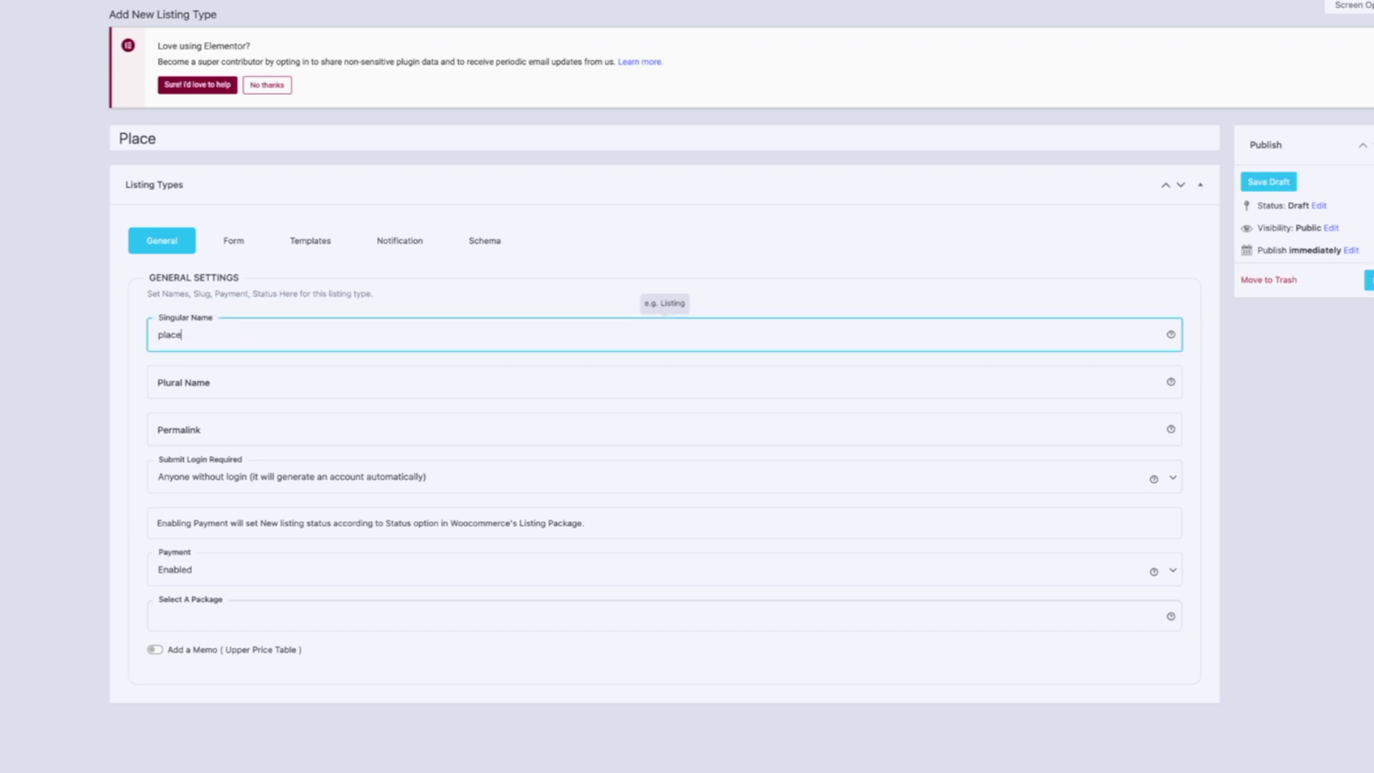
{"action": "key", "text": "Tab"}
{"action": "key", "text": "Tab"}
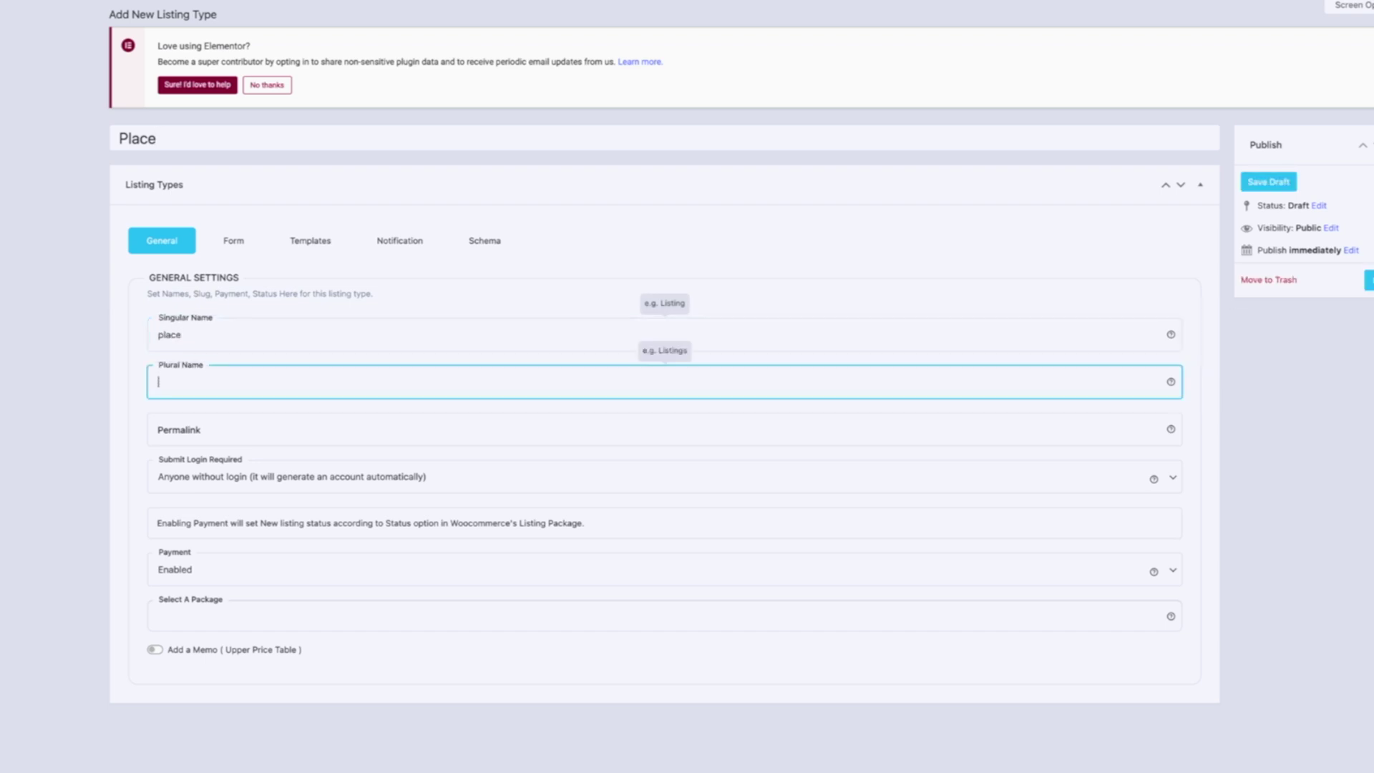
{"action": "type", "text": "places"}
Set the listing type's permalink to "place".
{"action": "key", "text": "Tab"}
{"action": "key", "text": "Tab"}
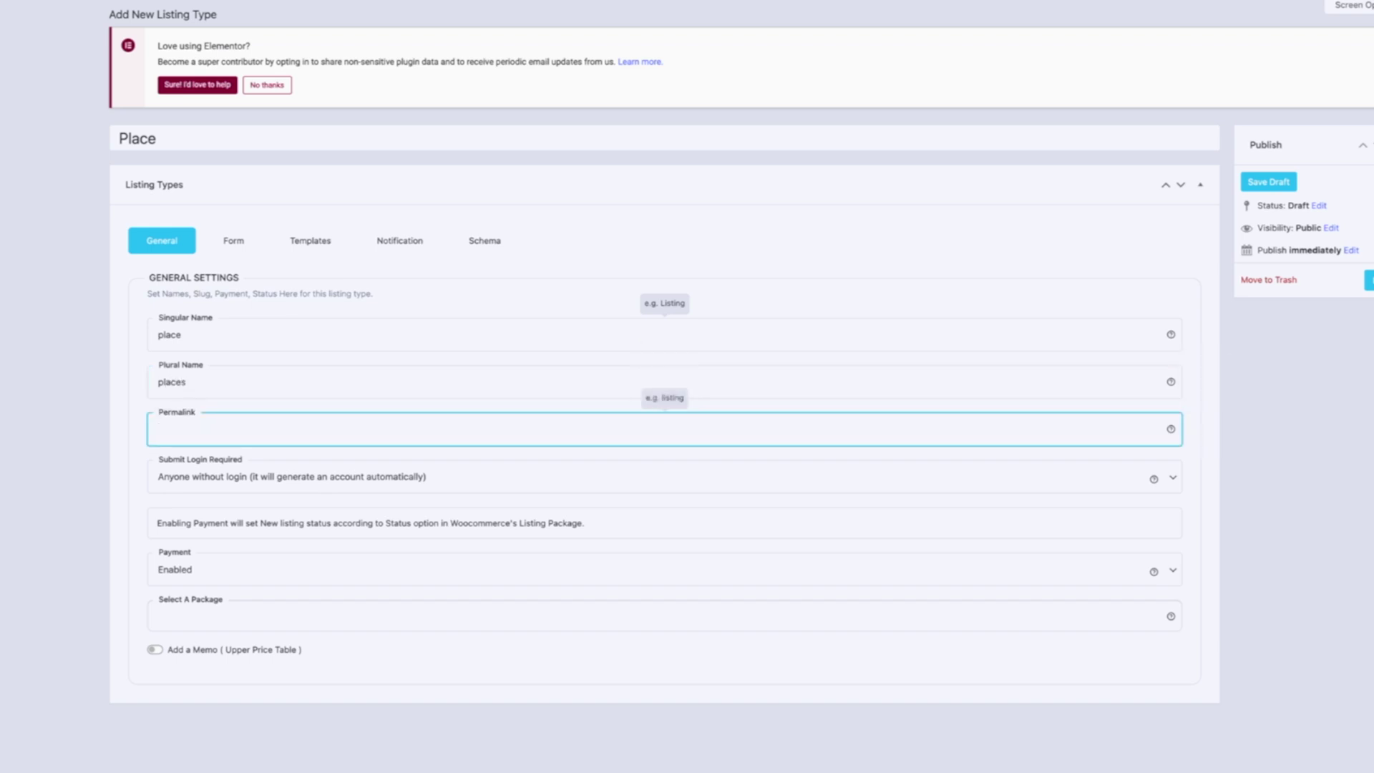
{"action": "type", "text": "placef"}
{"action": "key", "text": "ctrl+a"}
{"action": "type", "text": "ligintg"}
{"action": "key", "text": "shift+Tab"}
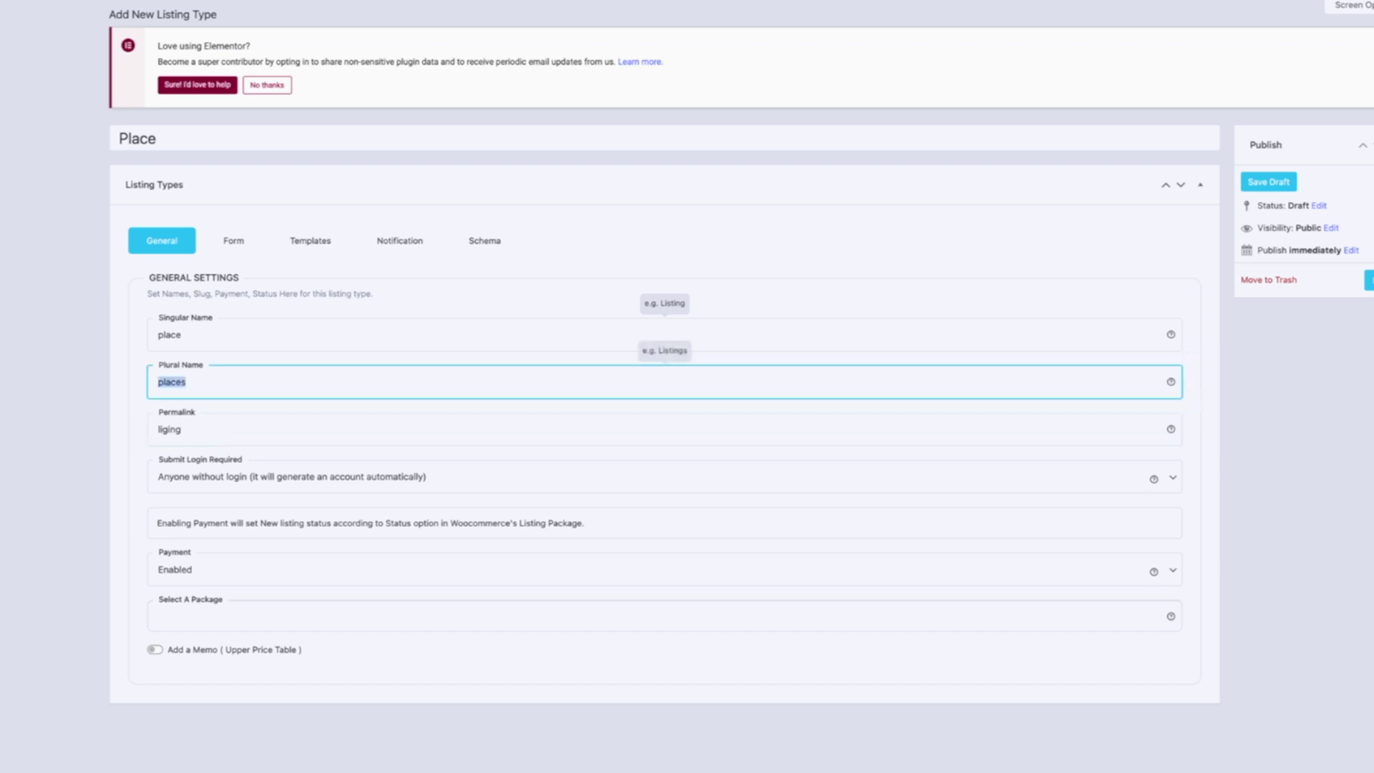
{"action": "type", "text": "llo"}
{"action": "key", "text": "ctrl+z"}
{"action": "type", "text": "place"}
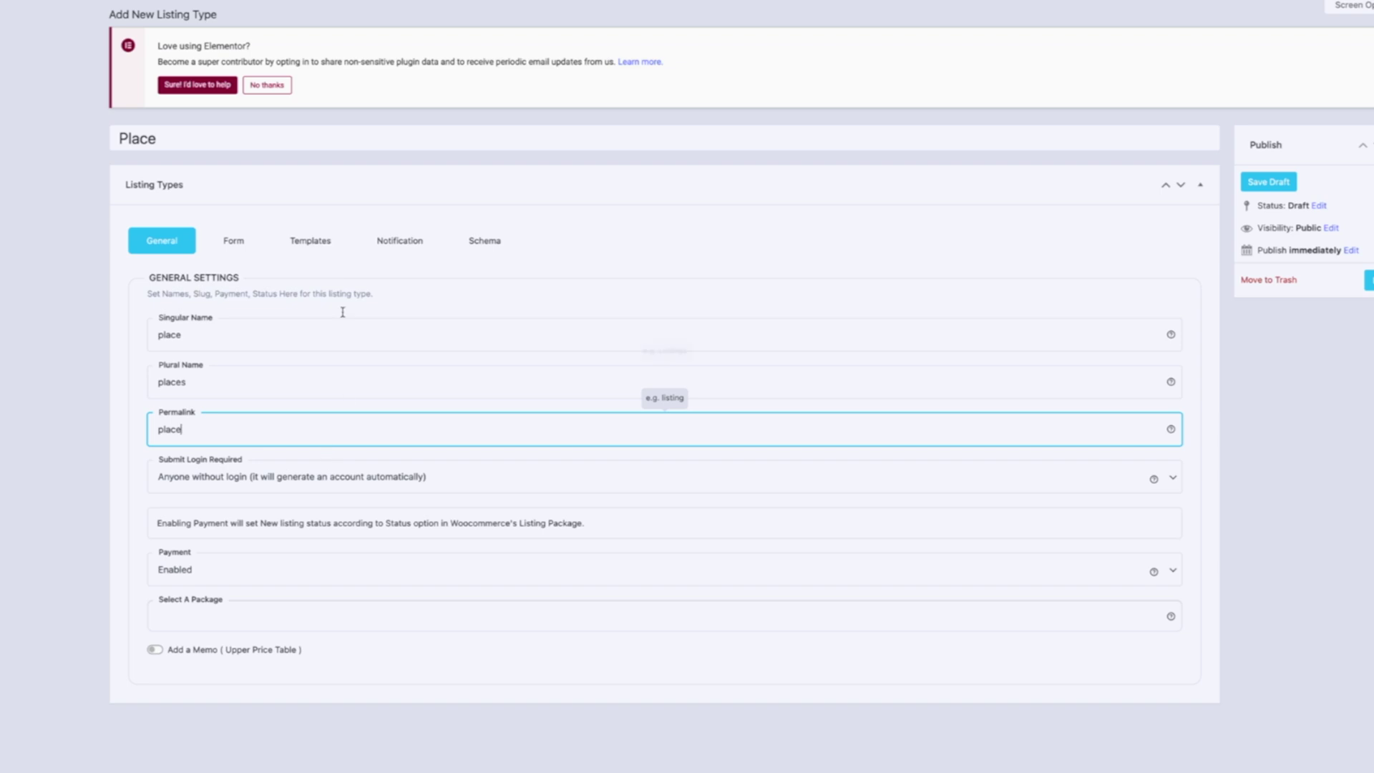
Add the Content, Logo, Featured & Details Images, Map Informations, Website, Email and Contact Phone 1 fields to the listing type's submit form.
{"action": "left_click", "coordinate": [233, 249]}
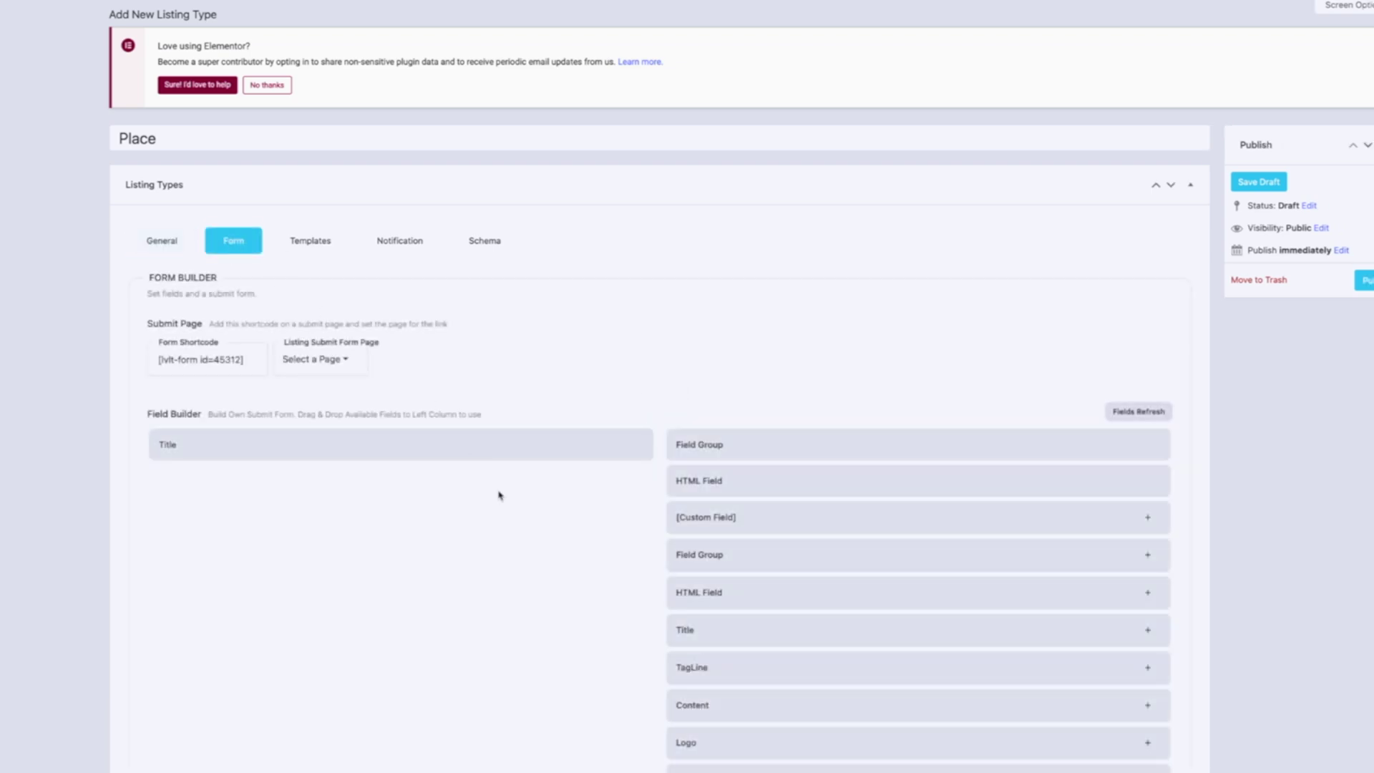
{"action": "scroll", "coordinate": [499, 495], "scroll_direction": "down", "scroll_amount": 3}
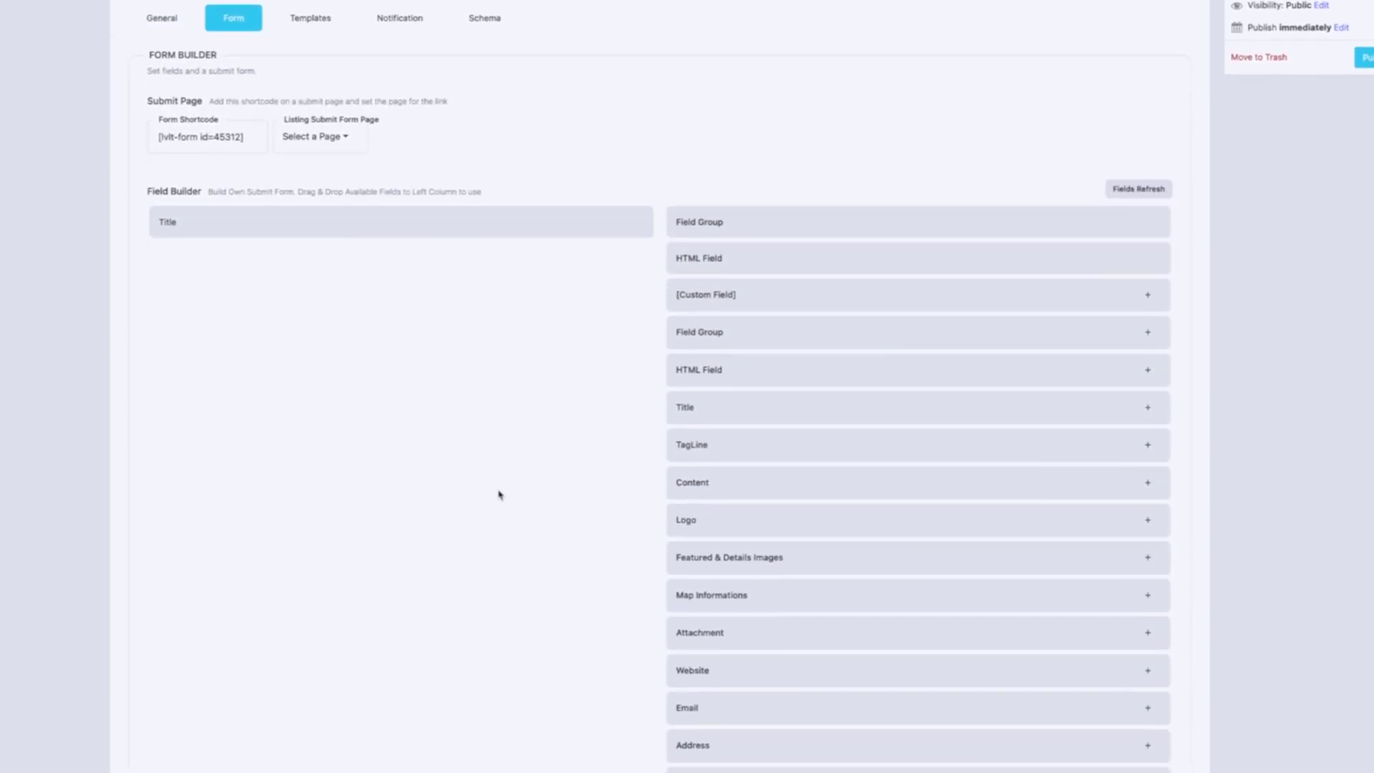
{"action": "scroll", "coordinate": [500, 494], "scroll_direction": "down", "scroll_amount": 1}
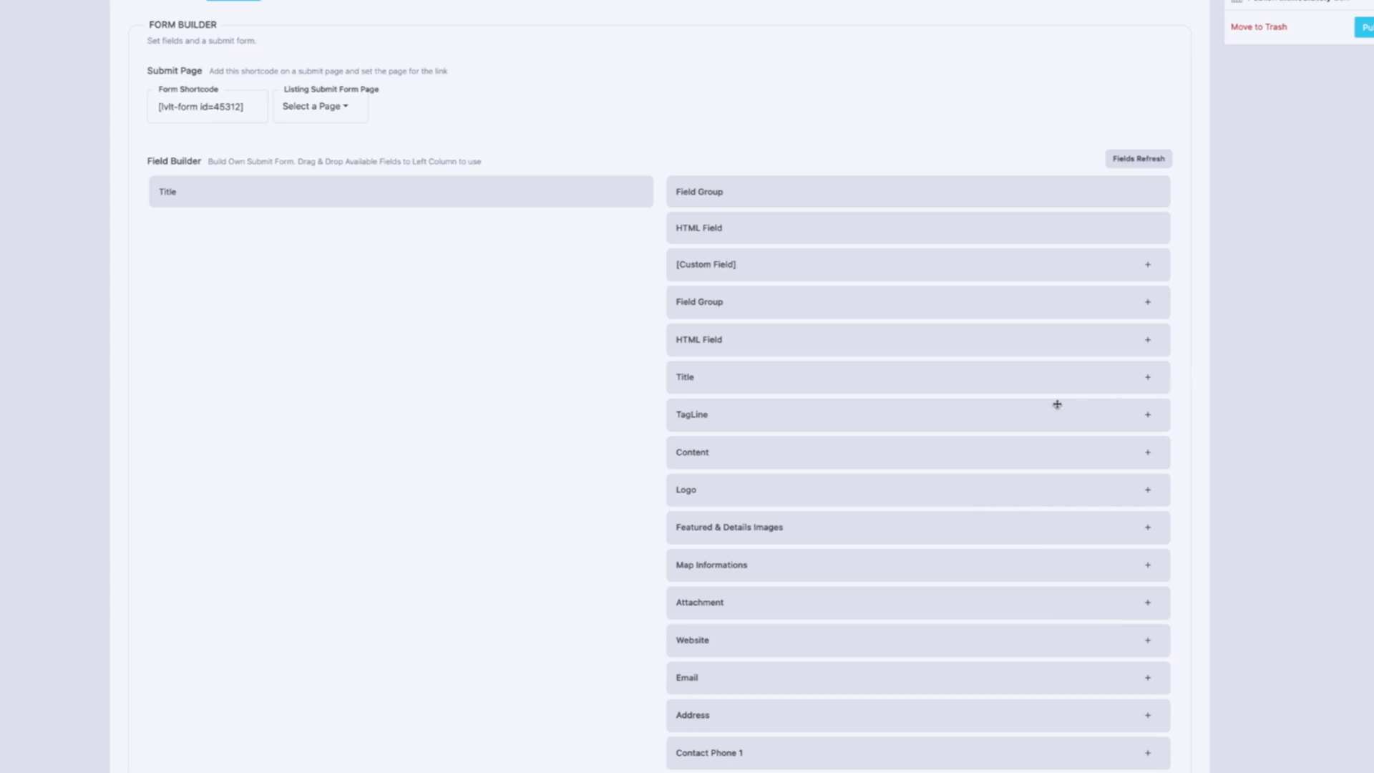
{"action": "left_click", "coordinate": [817, 451]}
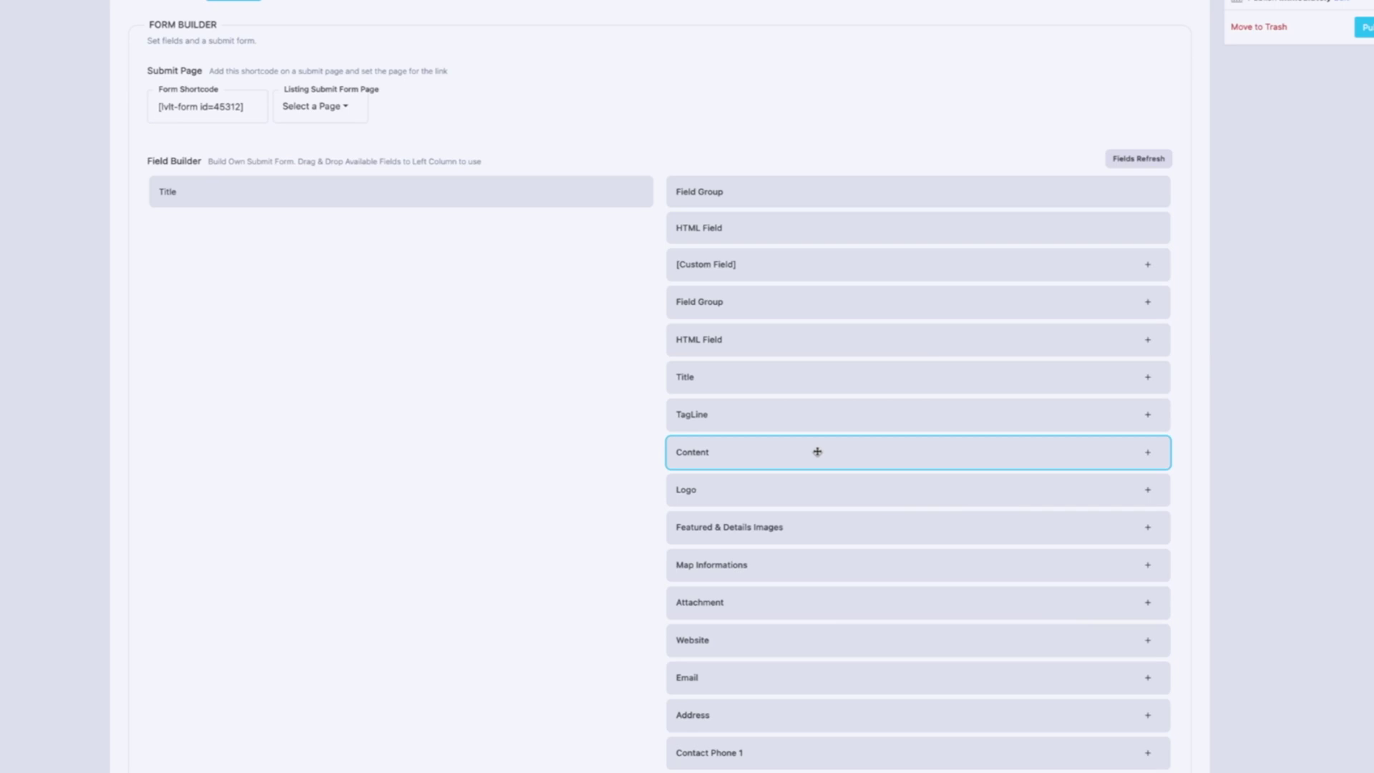
{"action": "left_click", "coordinate": [846, 489]}
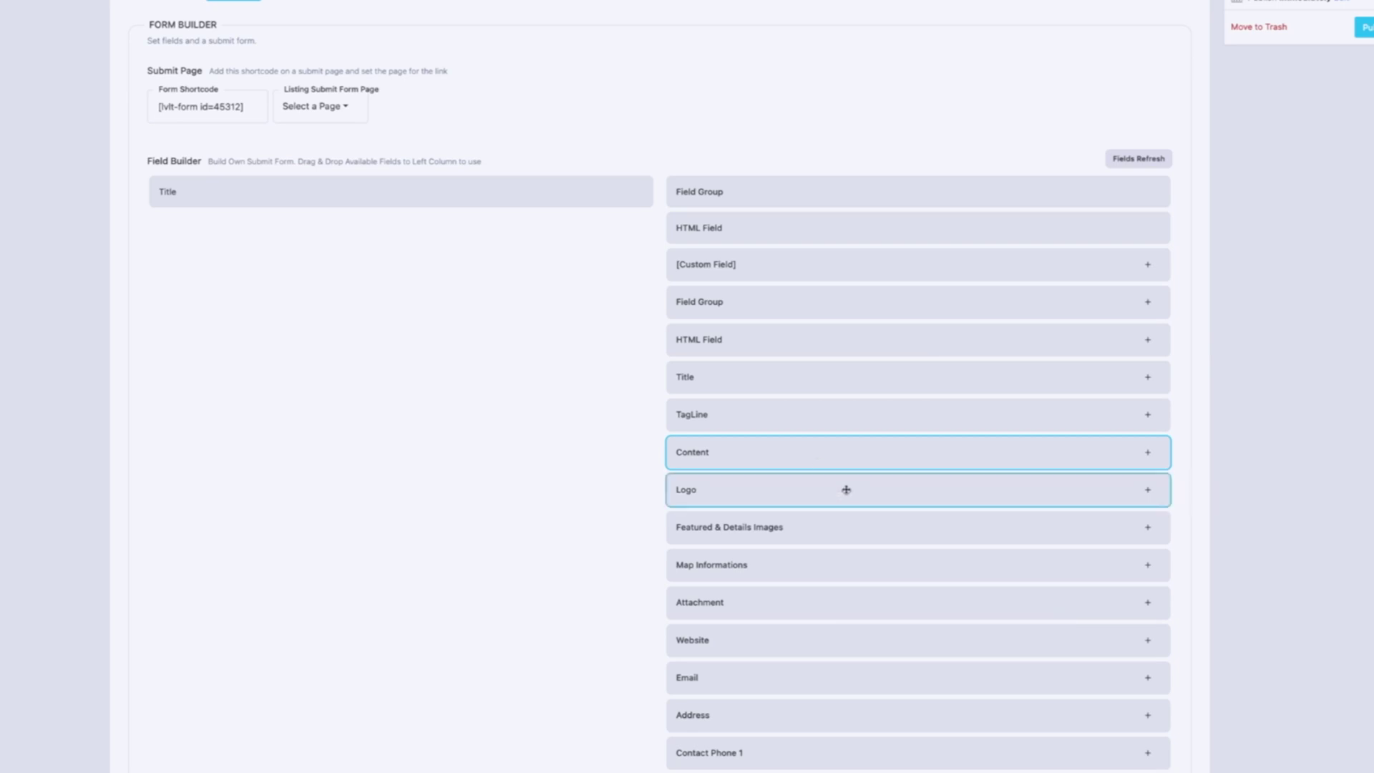
{"action": "left_click", "coordinate": [850, 531]}
{"action": "scroll", "coordinate": [874, 536], "scroll_direction": "down", "scroll_amount": 2}
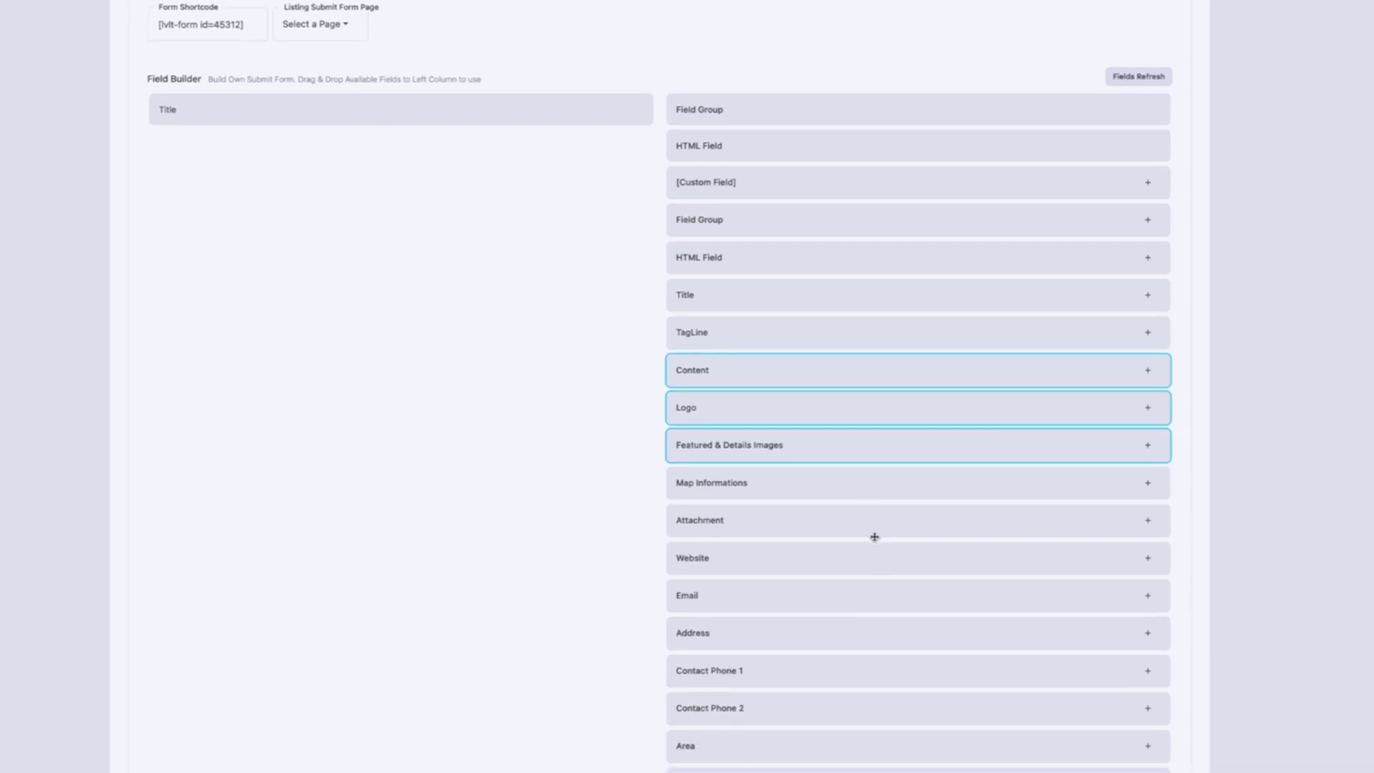
{"action": "scroll", "coordinate": [874, 536], "scroll_direction": "up", "scroll_amount": 1}
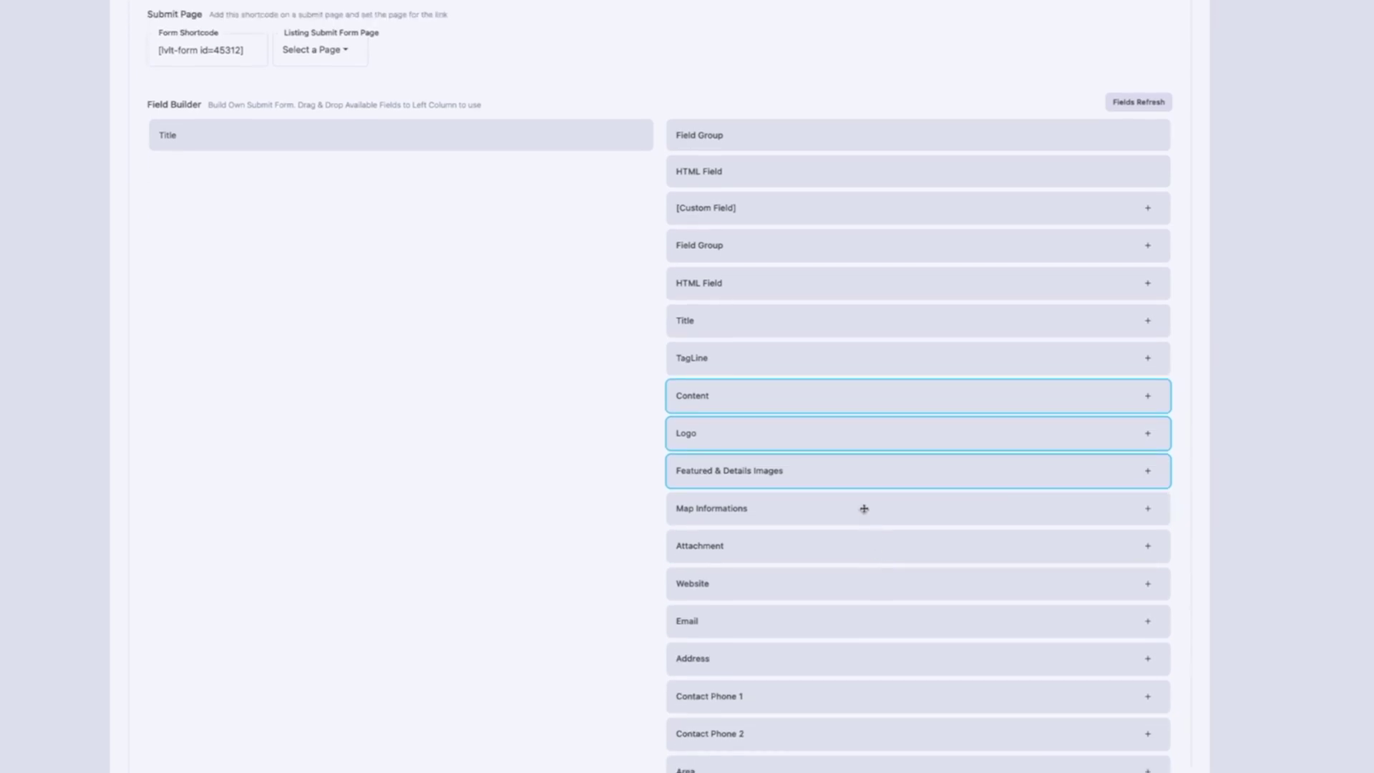
{"action": "left_click", "coordinate": [864, 512]}
{"action": "left_click", "coordinate": [849, 589]}
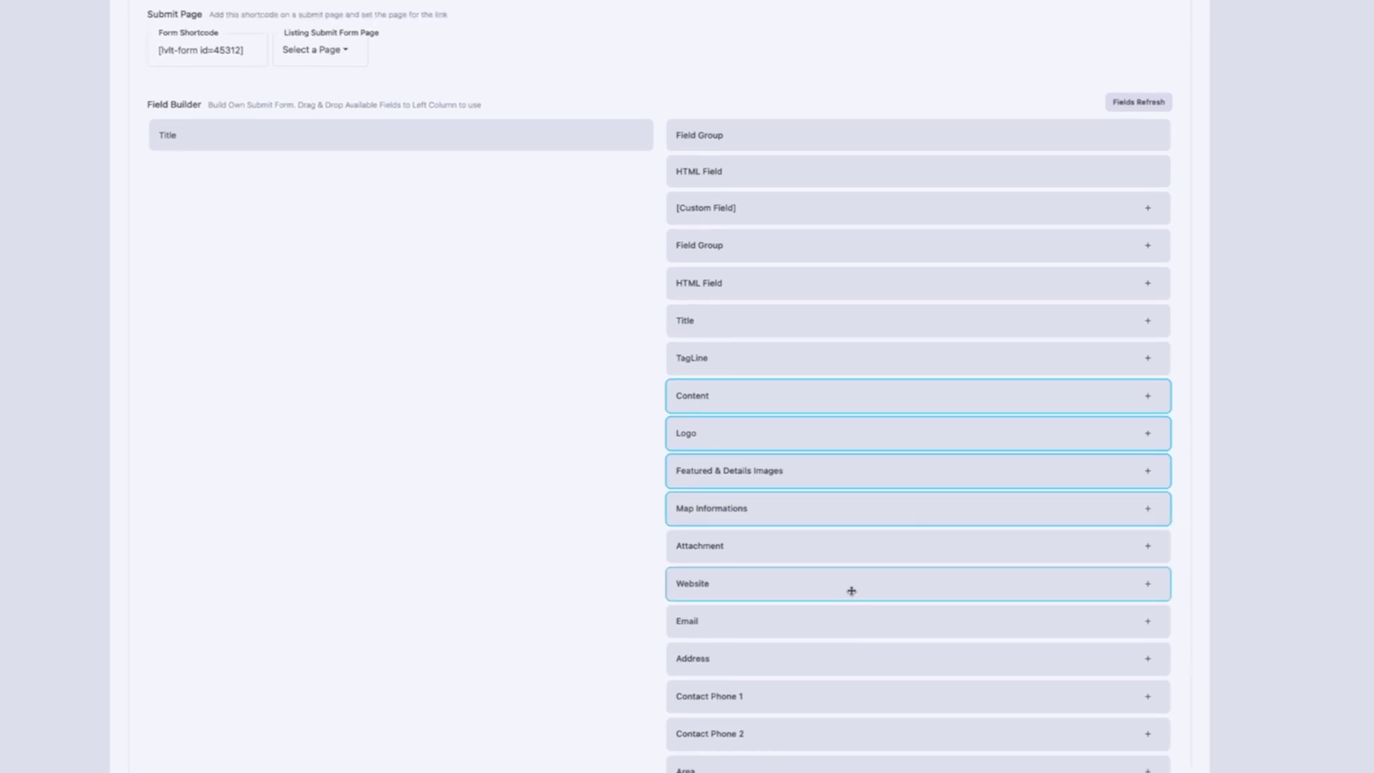
{"action": "left_click", "coordinate": [857, 627]}
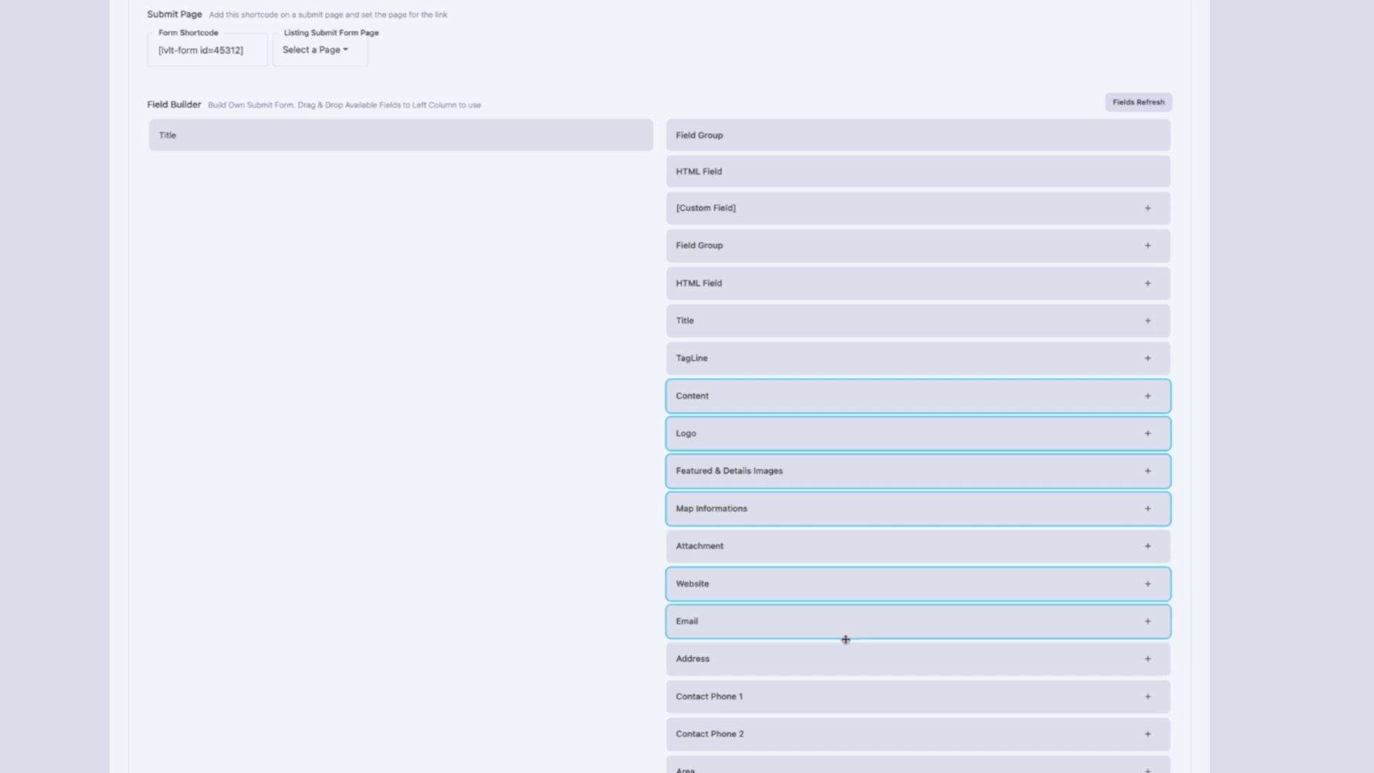
{"action": "left_click", "coordinate": [868, 687]}
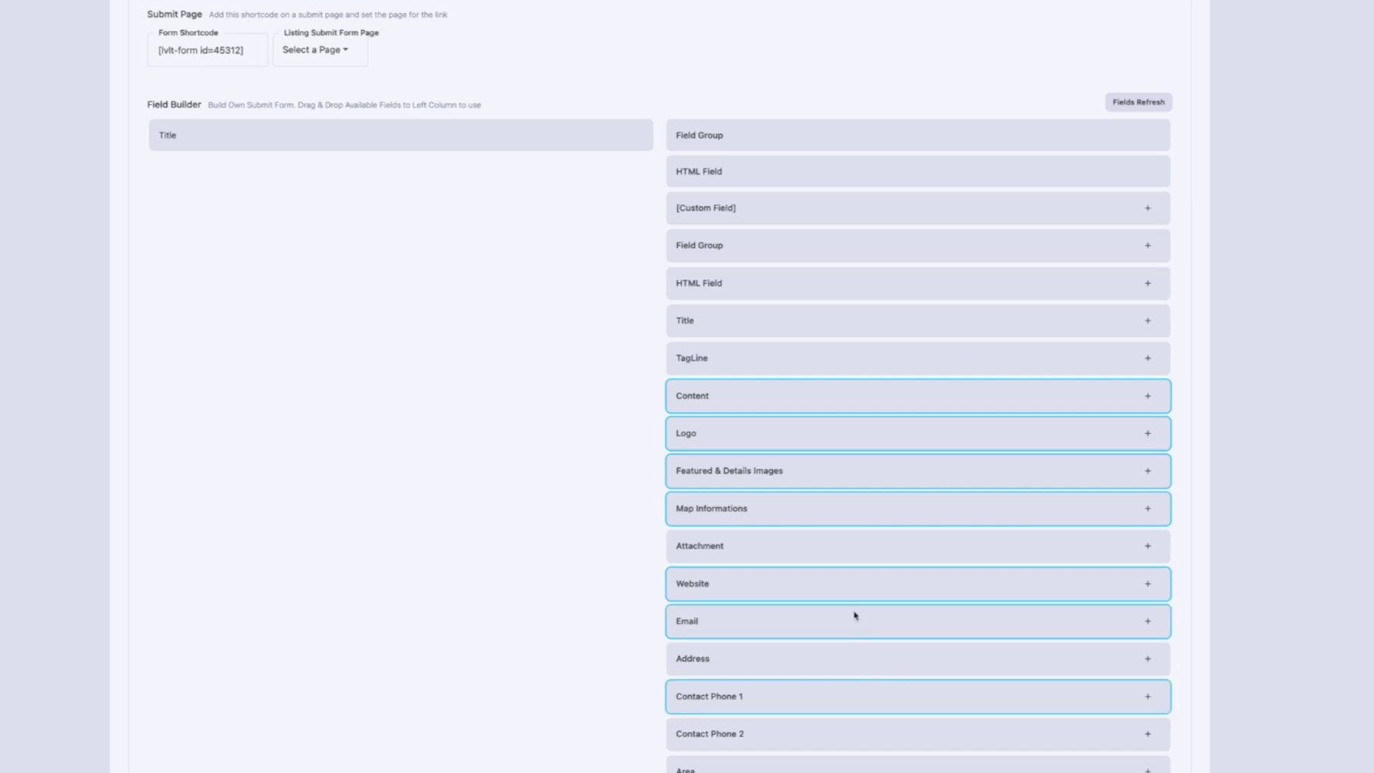
{"action": "left_click_drag", "start_coordinate": [815, 392], "coordinate": [316, 141]}
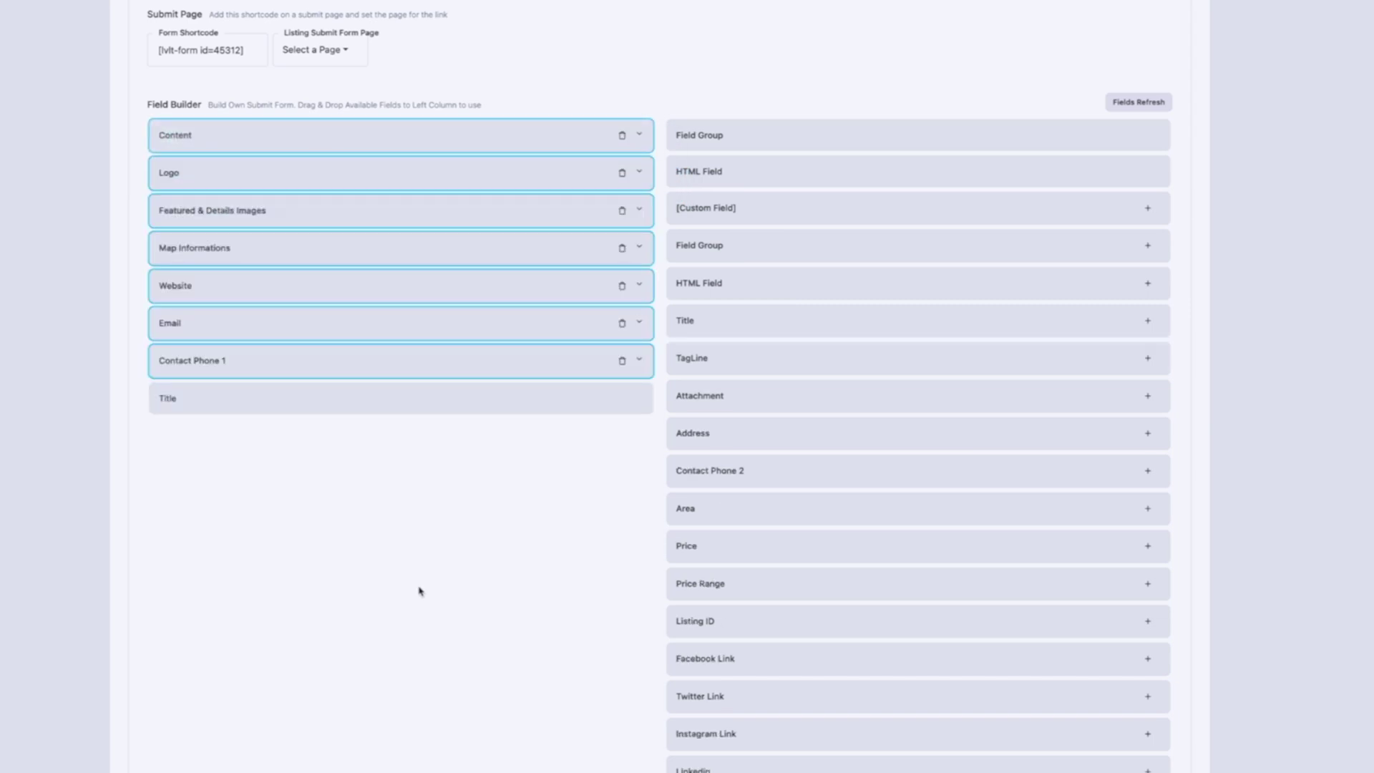
Move the Title field above Content in the submit form and publish the listing type.
{"action": "left_click", "coordinate": [359, 402]}
{"action": "left_click", "coordinate": [385, 452]}
{"action": "left_click_drag", "start_coordinate": [377, 389], "coordinate": [393, 138]}
{"action": "scroll", "coordinate": [466, 459], "scroll_direction": "up", "scroll_amount": 4}
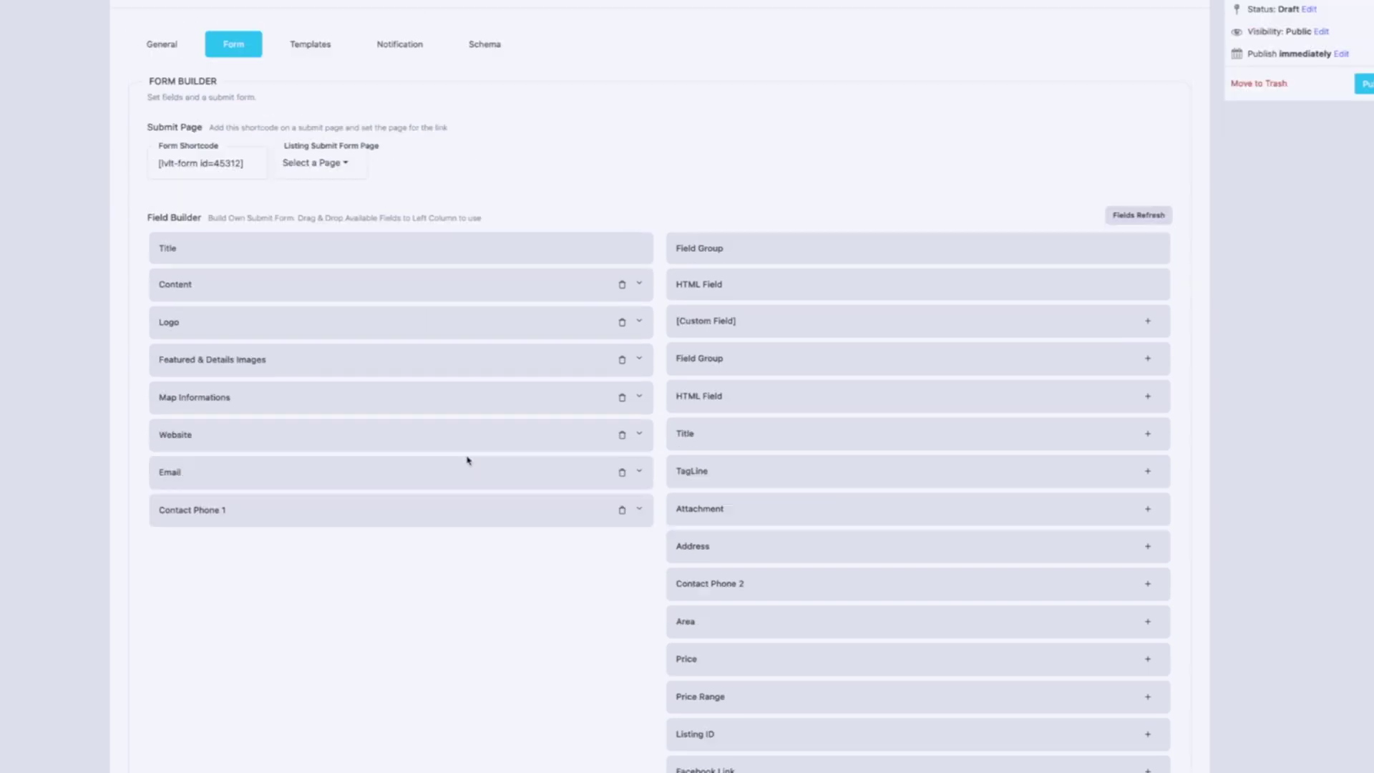
{"action": "left_click", "coordinate": [1368, 280]}
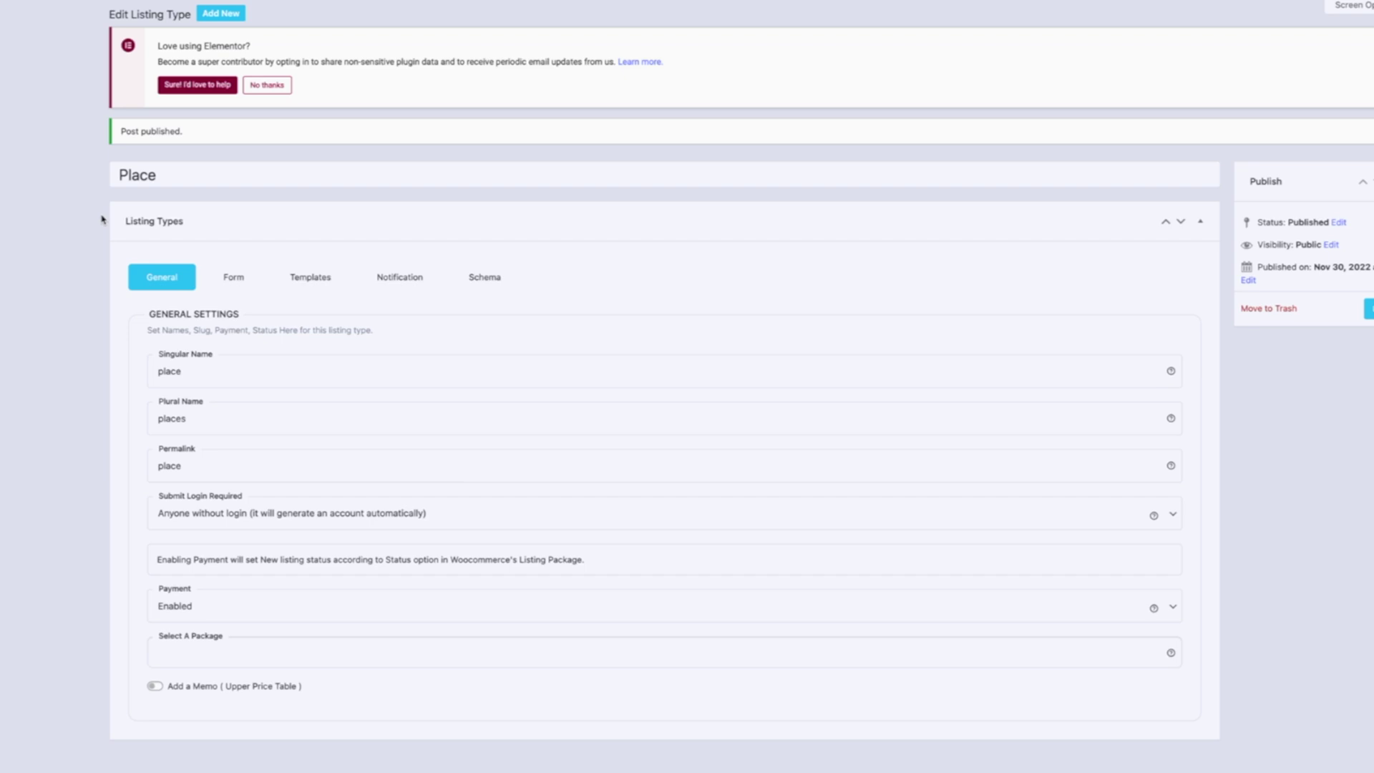
Set the listing type's submit form page to "L-Submit a listing".
{"action": "left_click", "coordinate": [241, 283]}
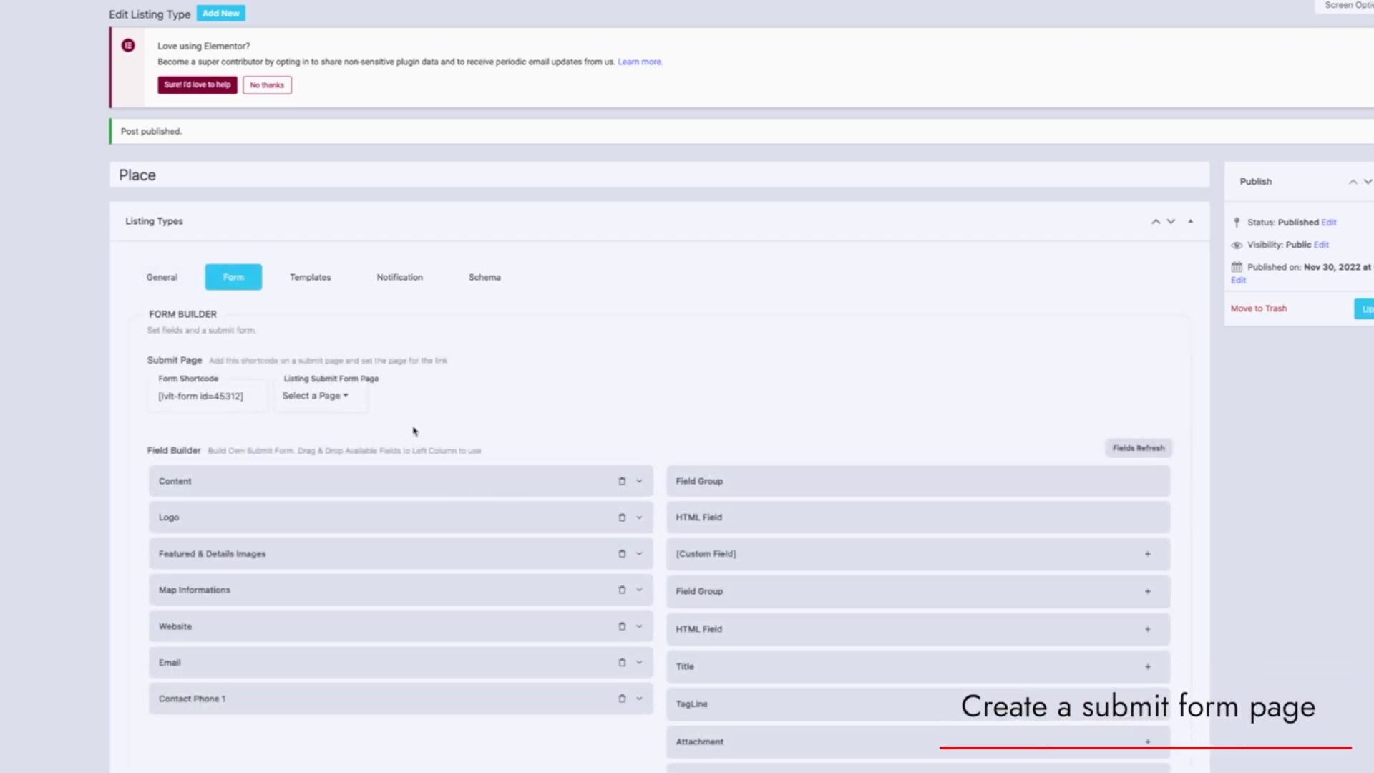
{"action": "left_click", "coordinate": [164, 405]}
{"action": "left_click", "coordinate": [346, 397]}
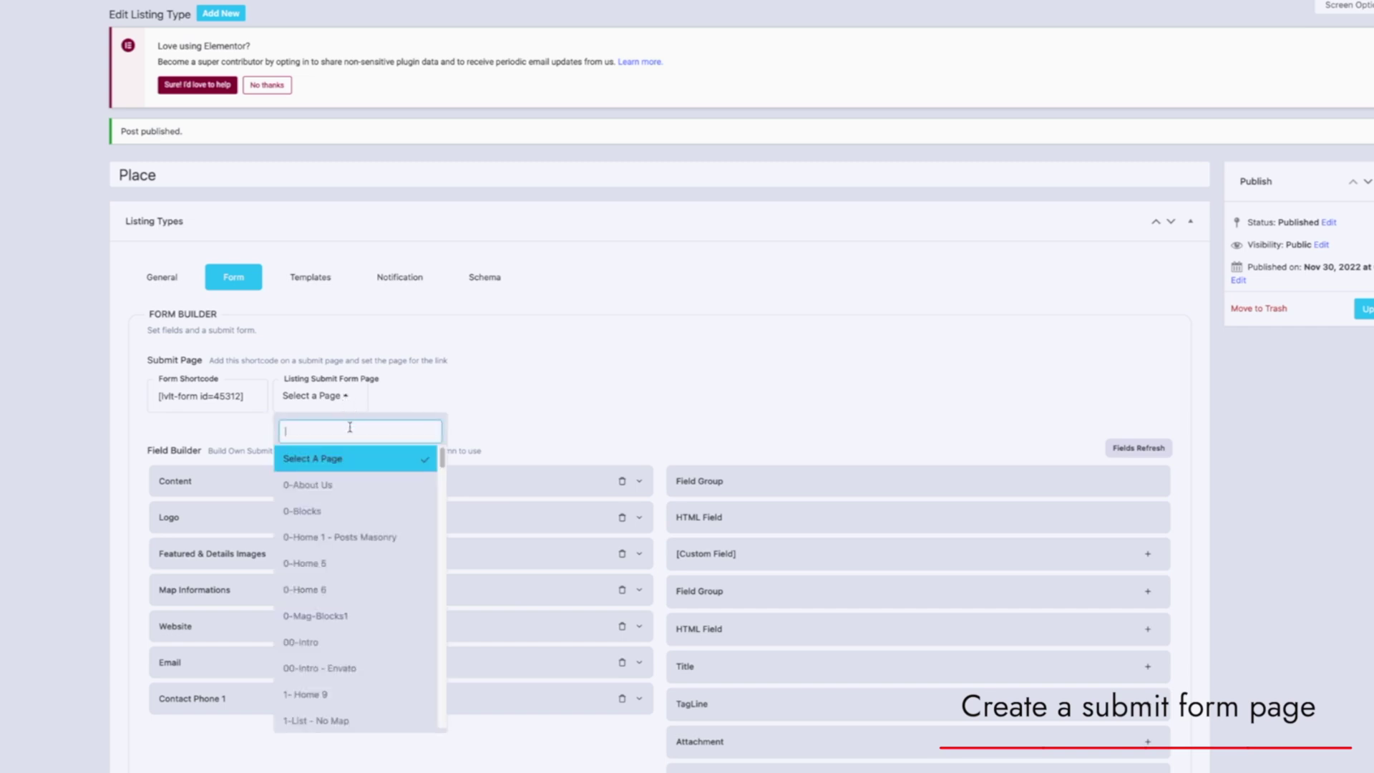
{"action": "type", "text": "submit"}
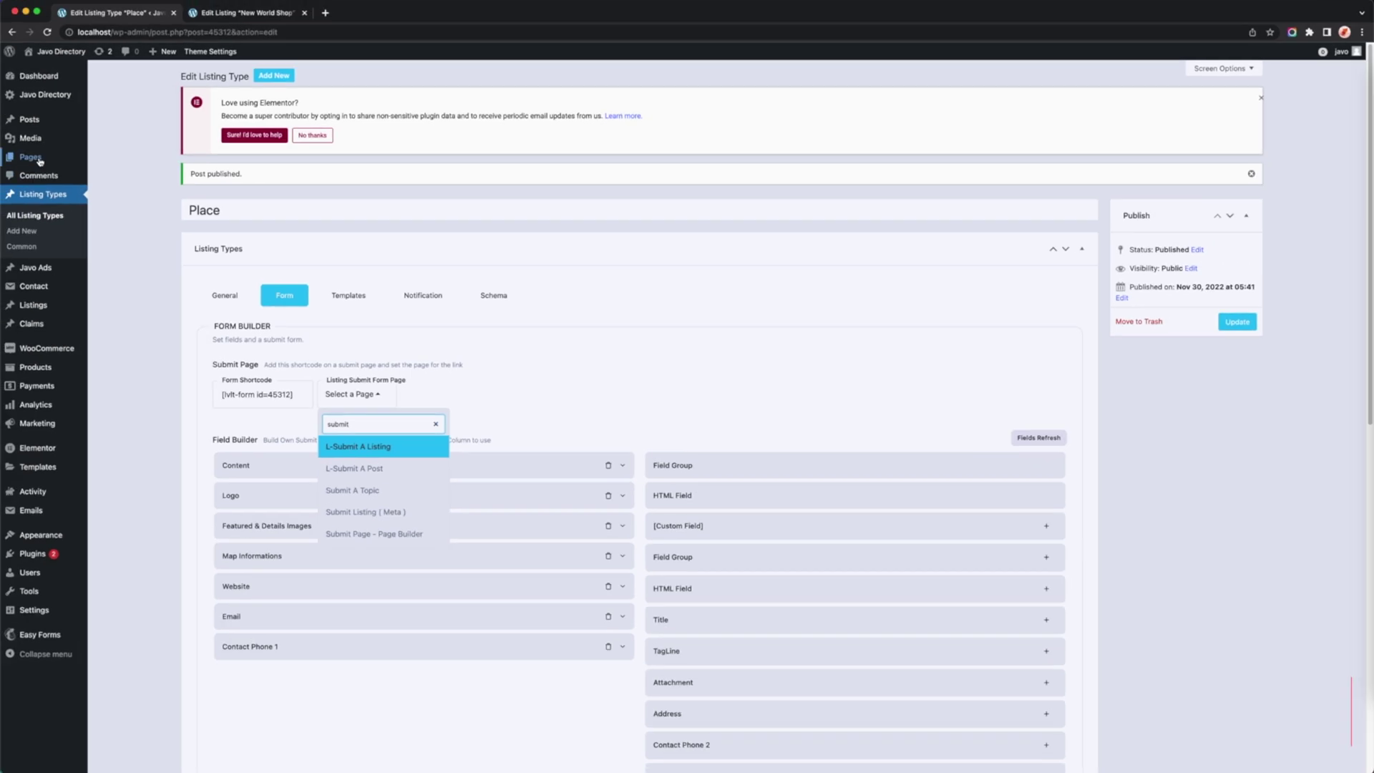
{"action": "mouse_move", "coordinate": [38, 158]}
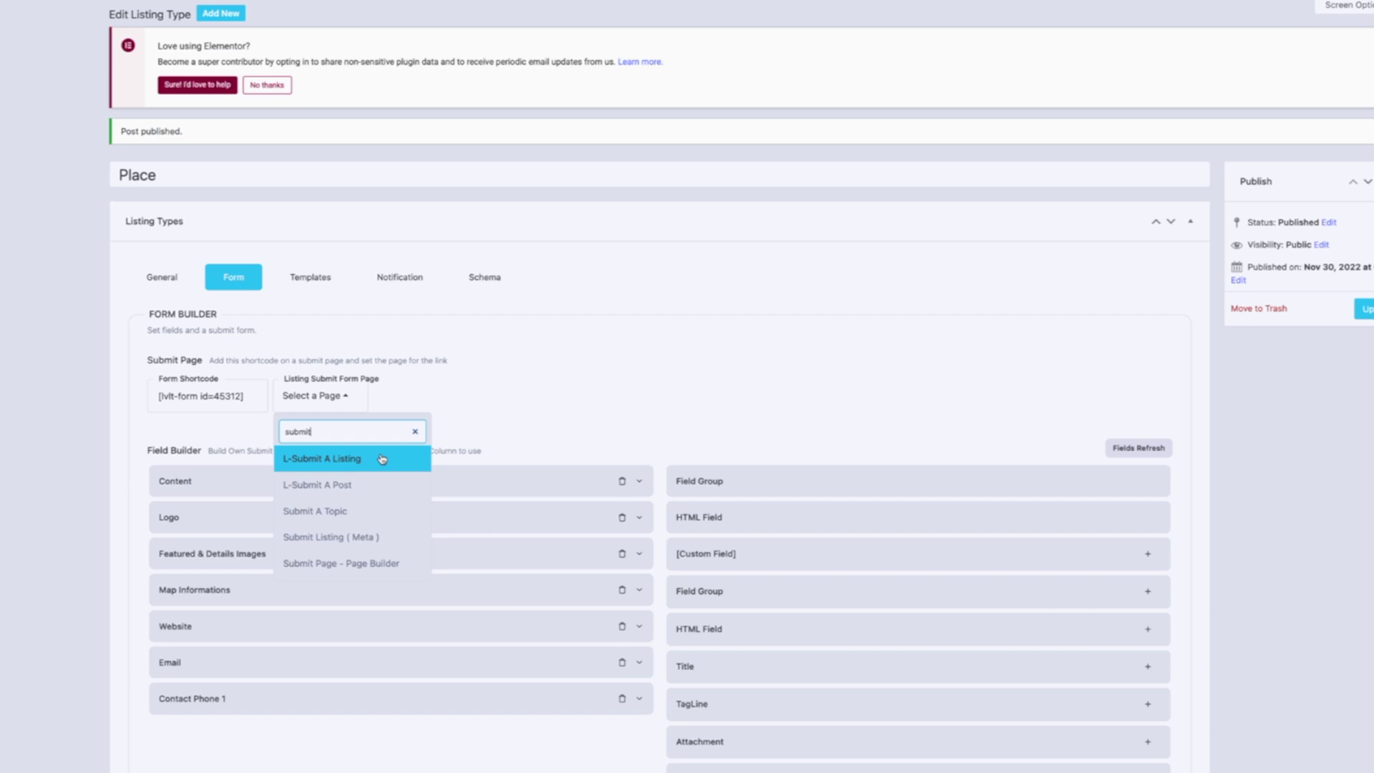
{"action": "left_click", "coordinate": [401, 445]}
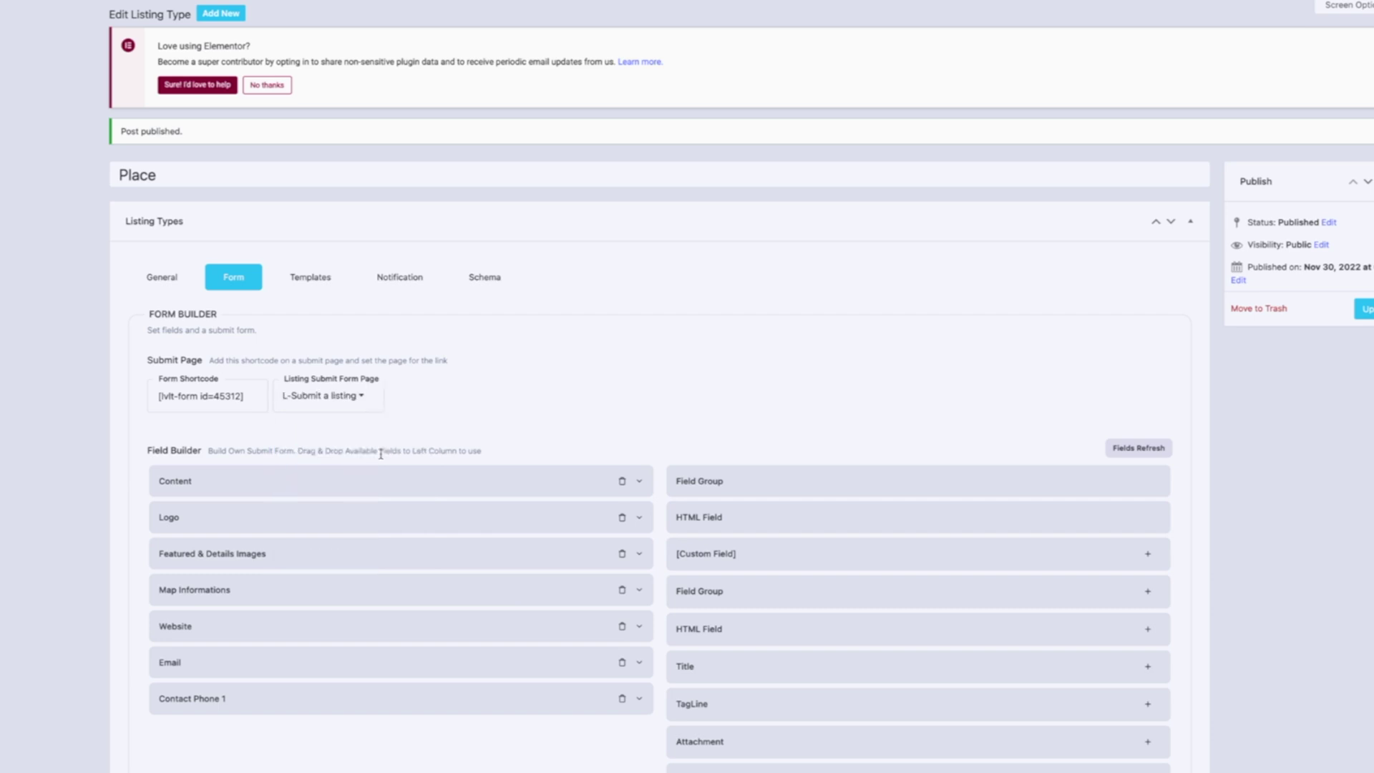
Set the listing submit form page to "Submit Listing ( Meta )" and update the listing type.
{"action": "left_click", "coordinate": [362, 405]}
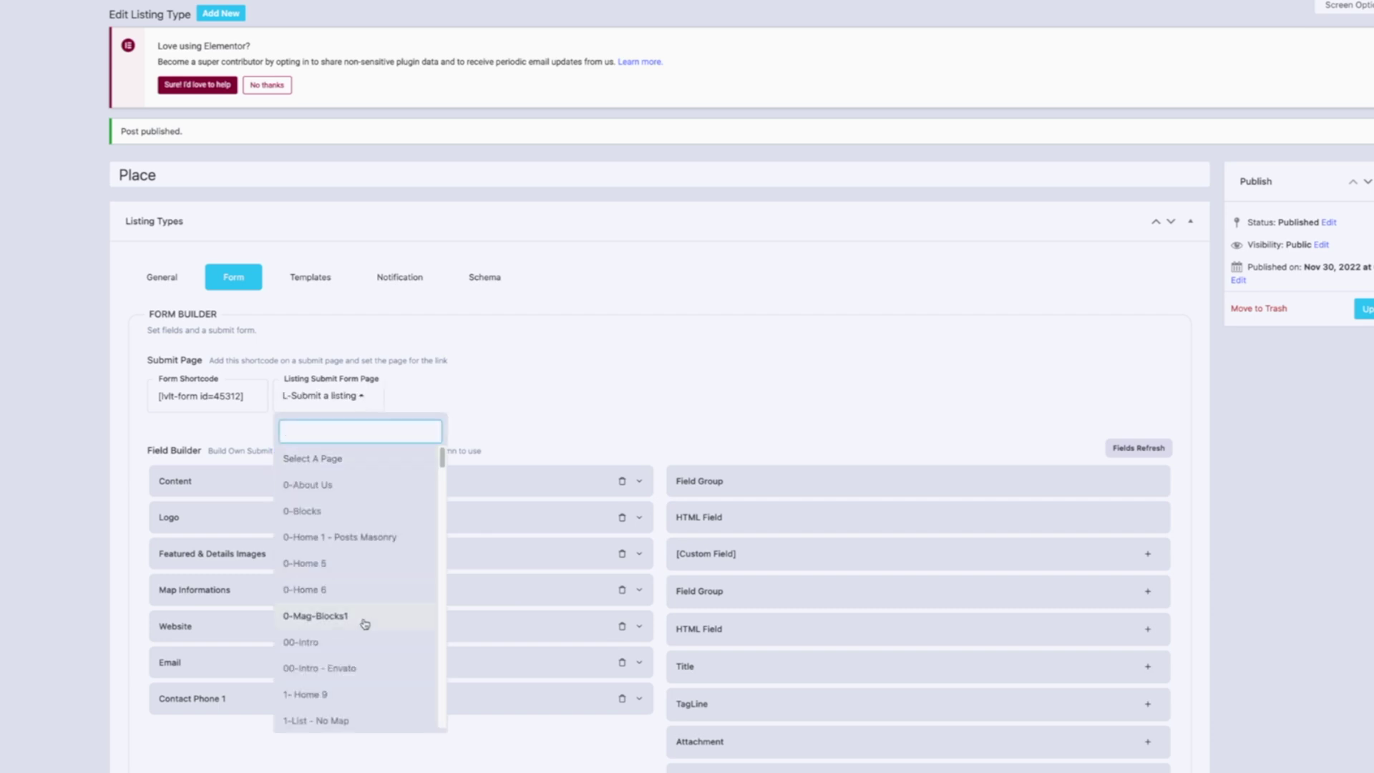
{"action": "type", "text": "s"}
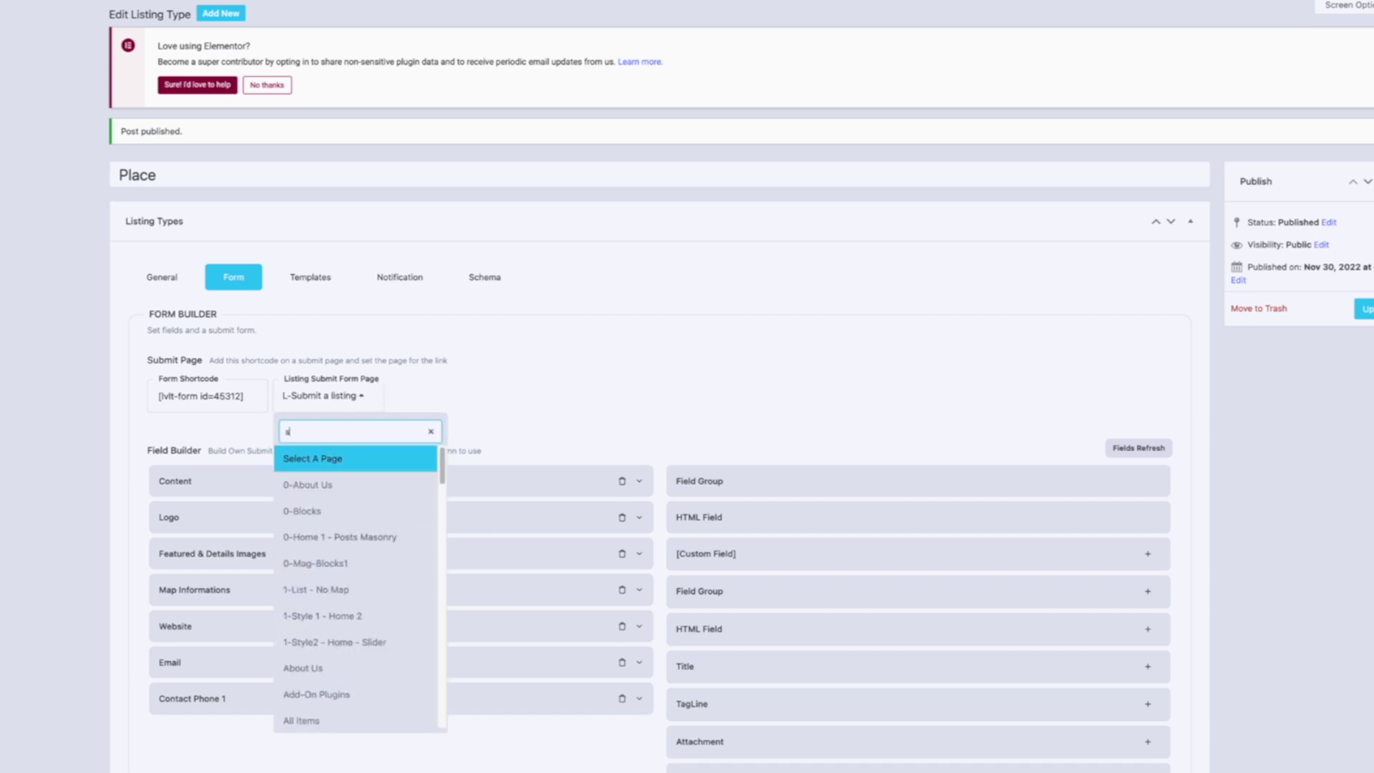
{"action": "type", "text": "um"}
{"action": "key", "text": "BackSpace"}
{"action": "type", "text": "bm"}
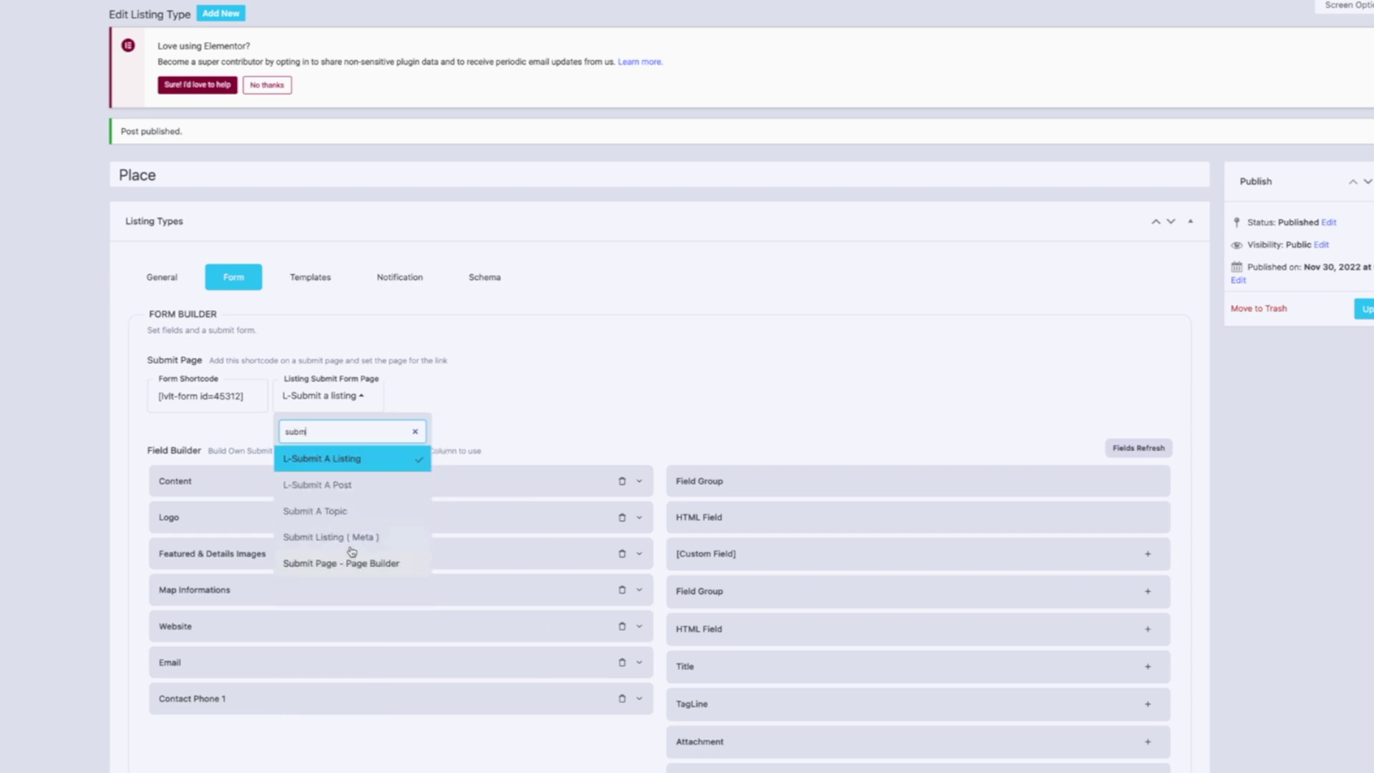
{"action": "left_click", "coordinate": [357, 538]}
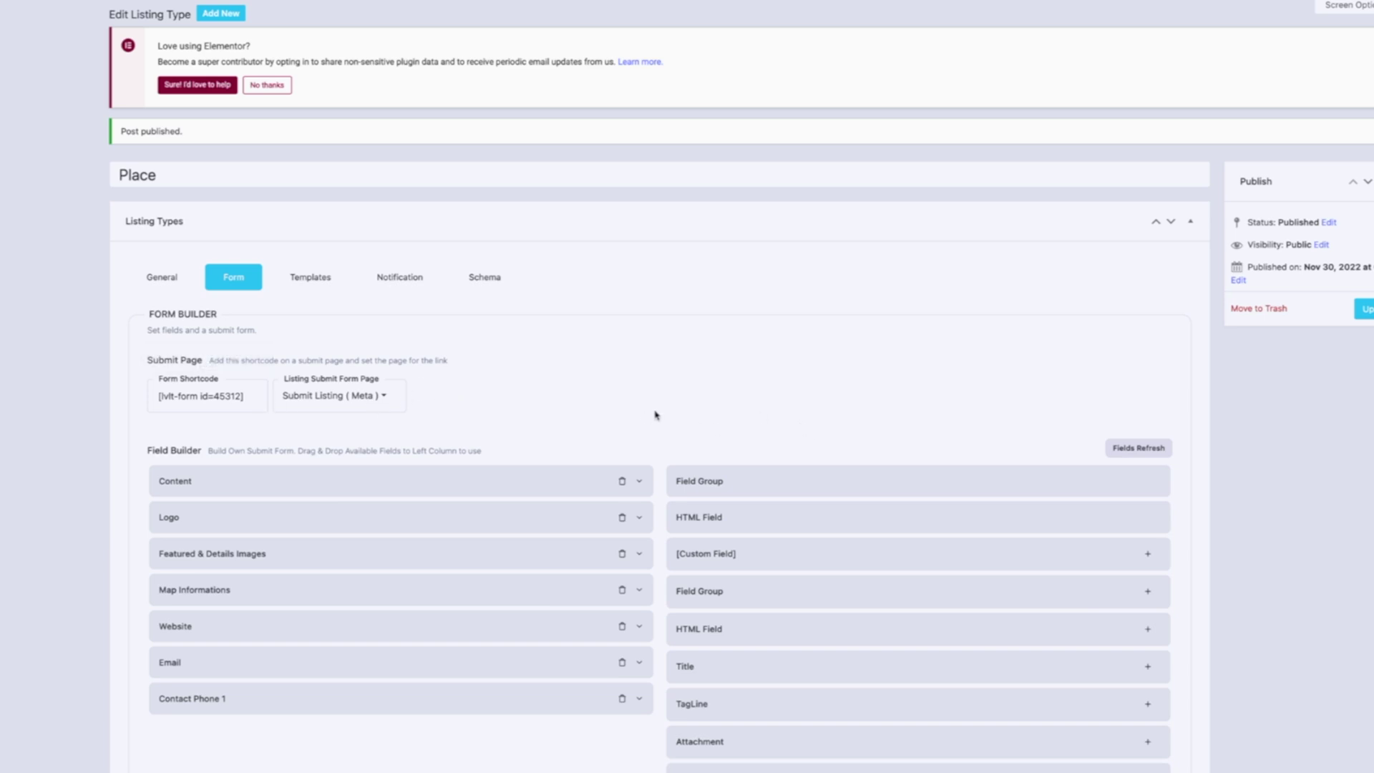
{"action": "left_click", "coordinate": [1364, 308]}
Copy the form shortcode from the Place listing type's form settings.
{"action": "left_click", "coordinate": [235, 286]}
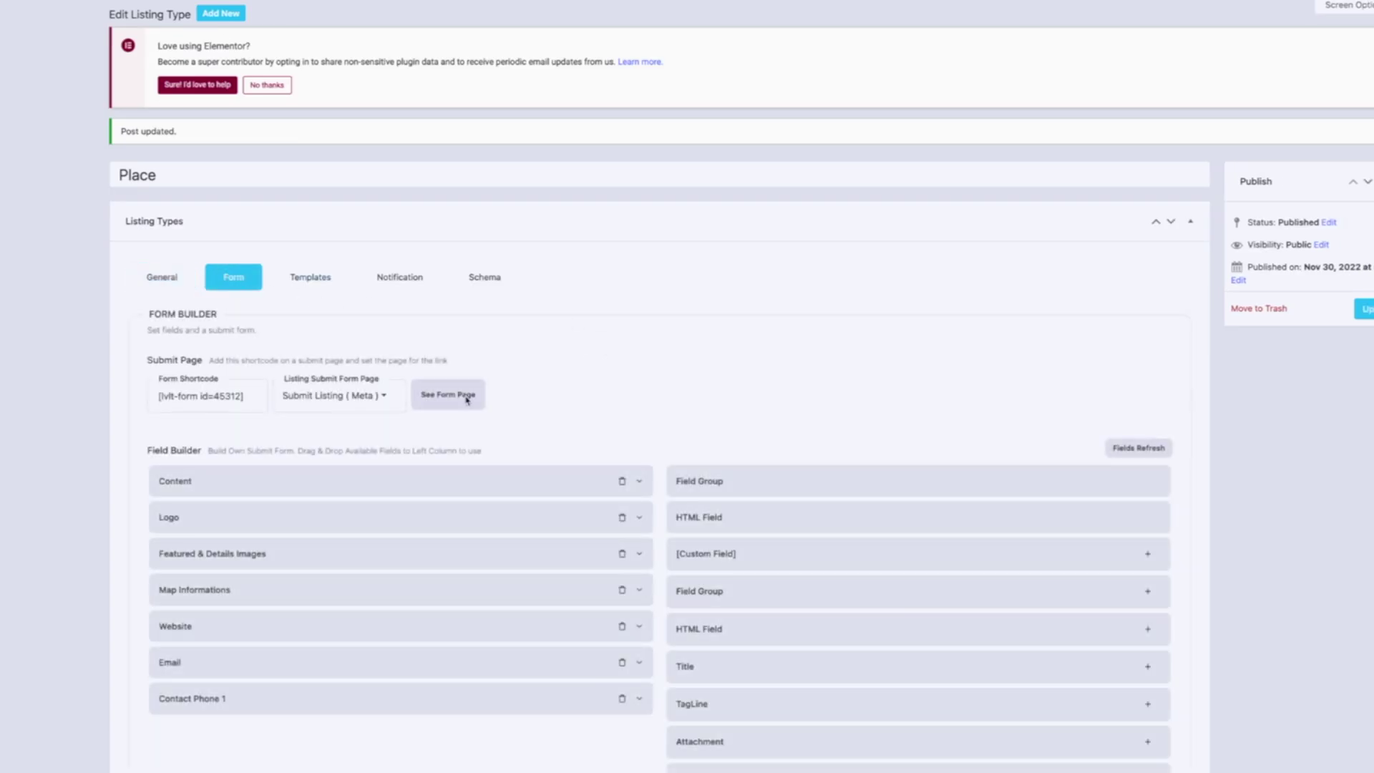
{"action": "left_click", "coordinate": [192, 393]}
{"action": "key", "text": "ctrl+c"}
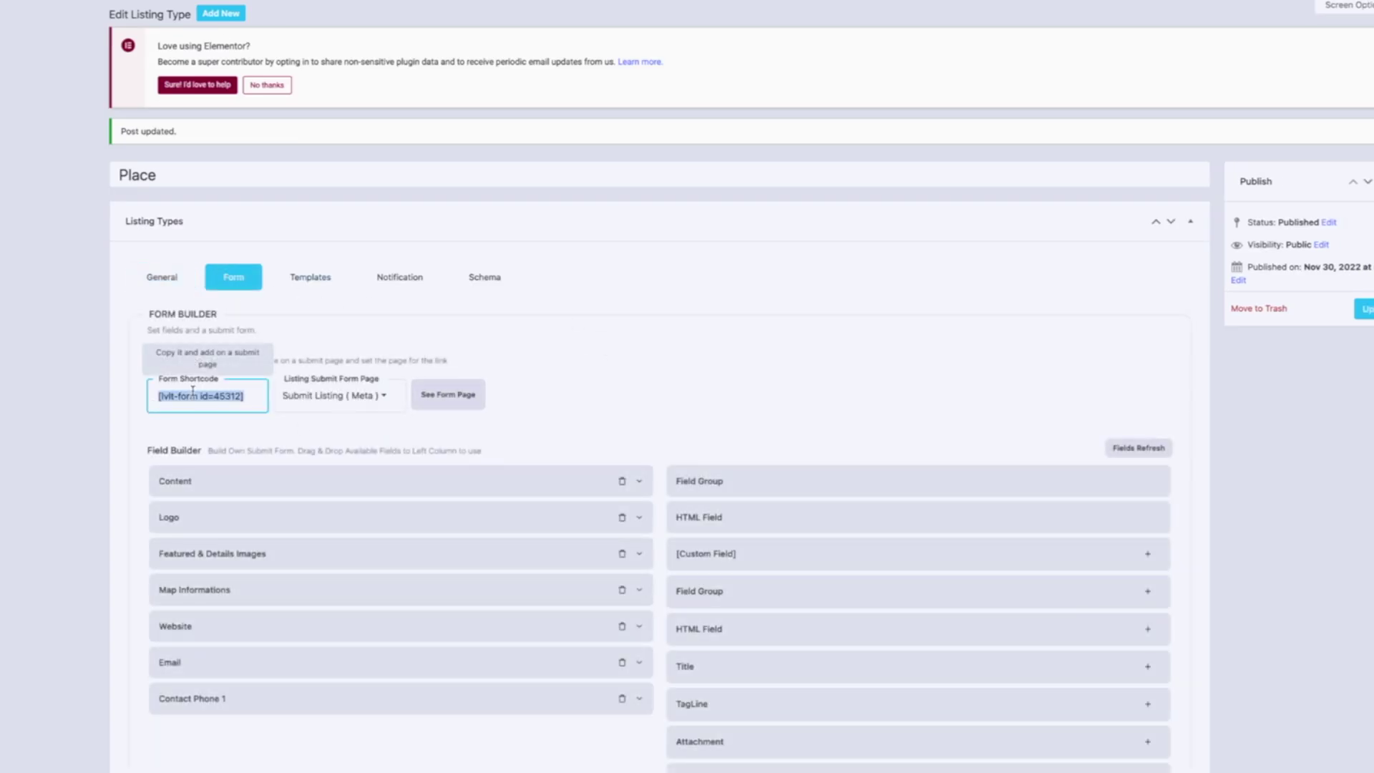
View the linked submit form page and open it for editing in WordPress.
{"action": "left_click", "coordinate": [440, 394]}
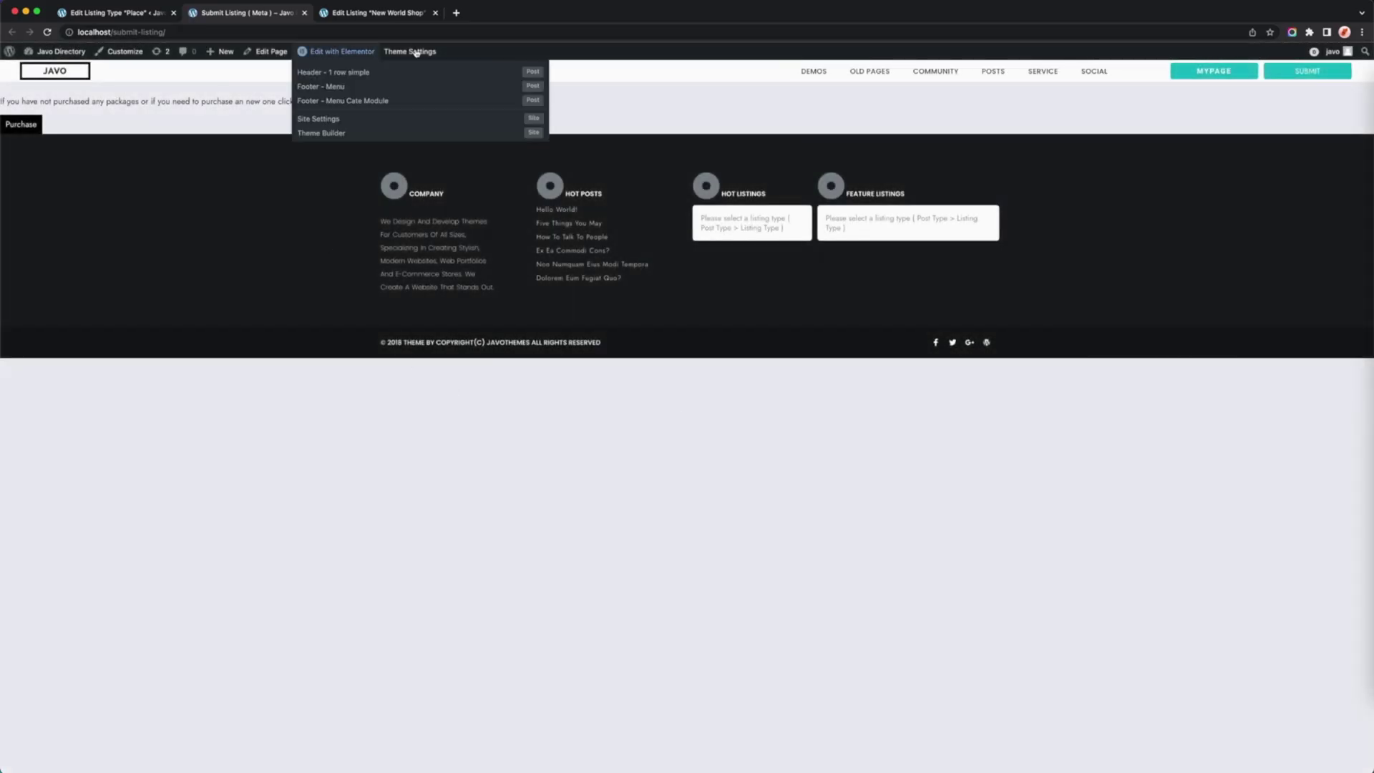
{"action": "mouse_move", "coordinate": [339, 49]}
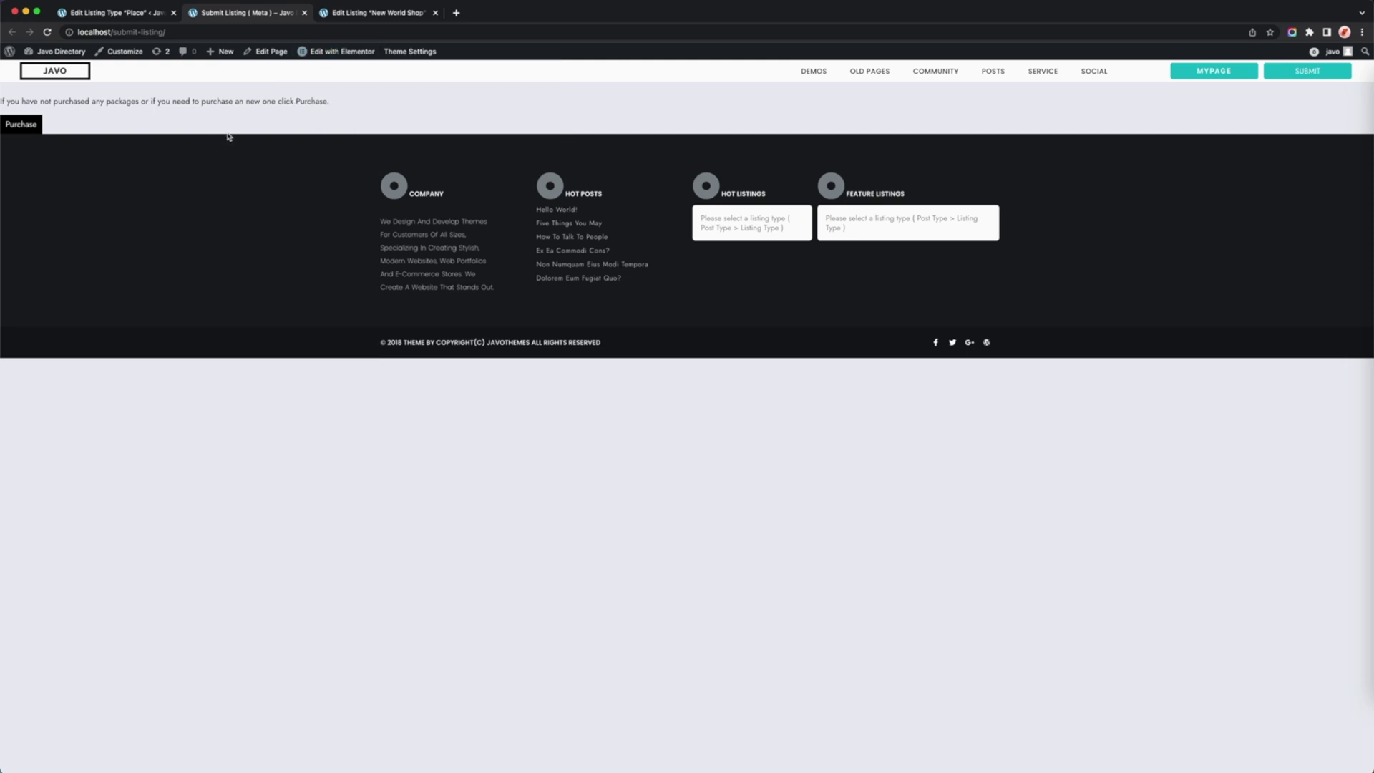
{"action": "left_click", "coordinate": [270, 51]}
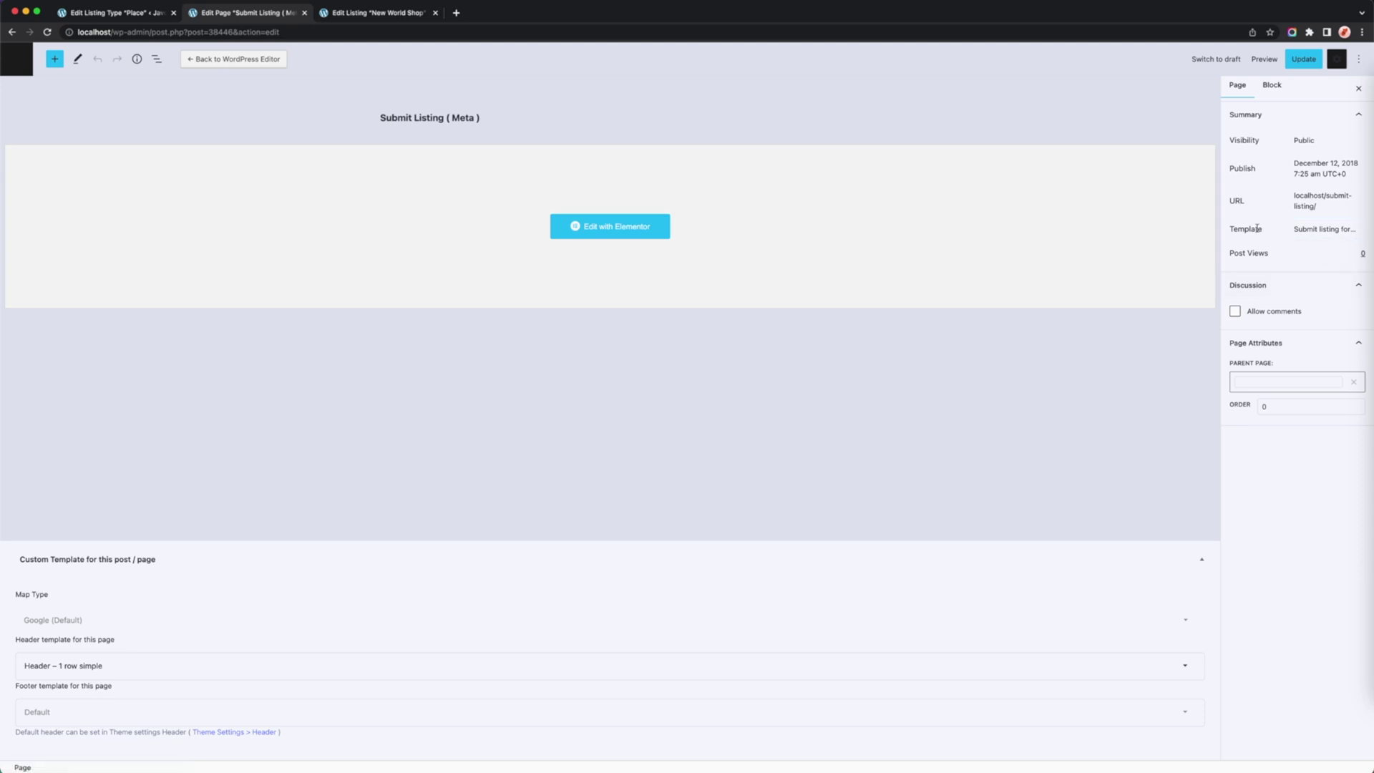
Set the page's template to Elementor Full Width and update the page.
{"action": "left_click", "coordinate": [1330, 231]}
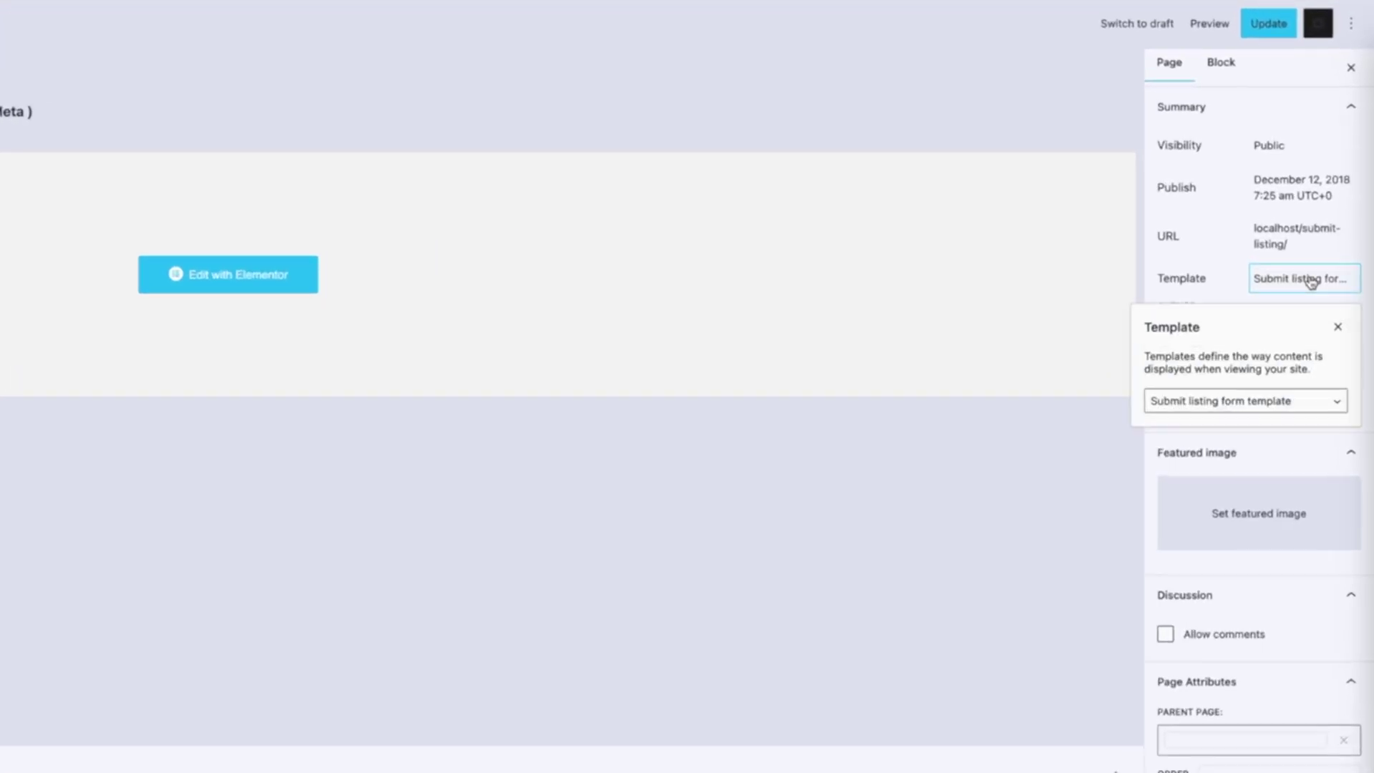
{"action": "left_click", "coordinate": [1310, 398]}
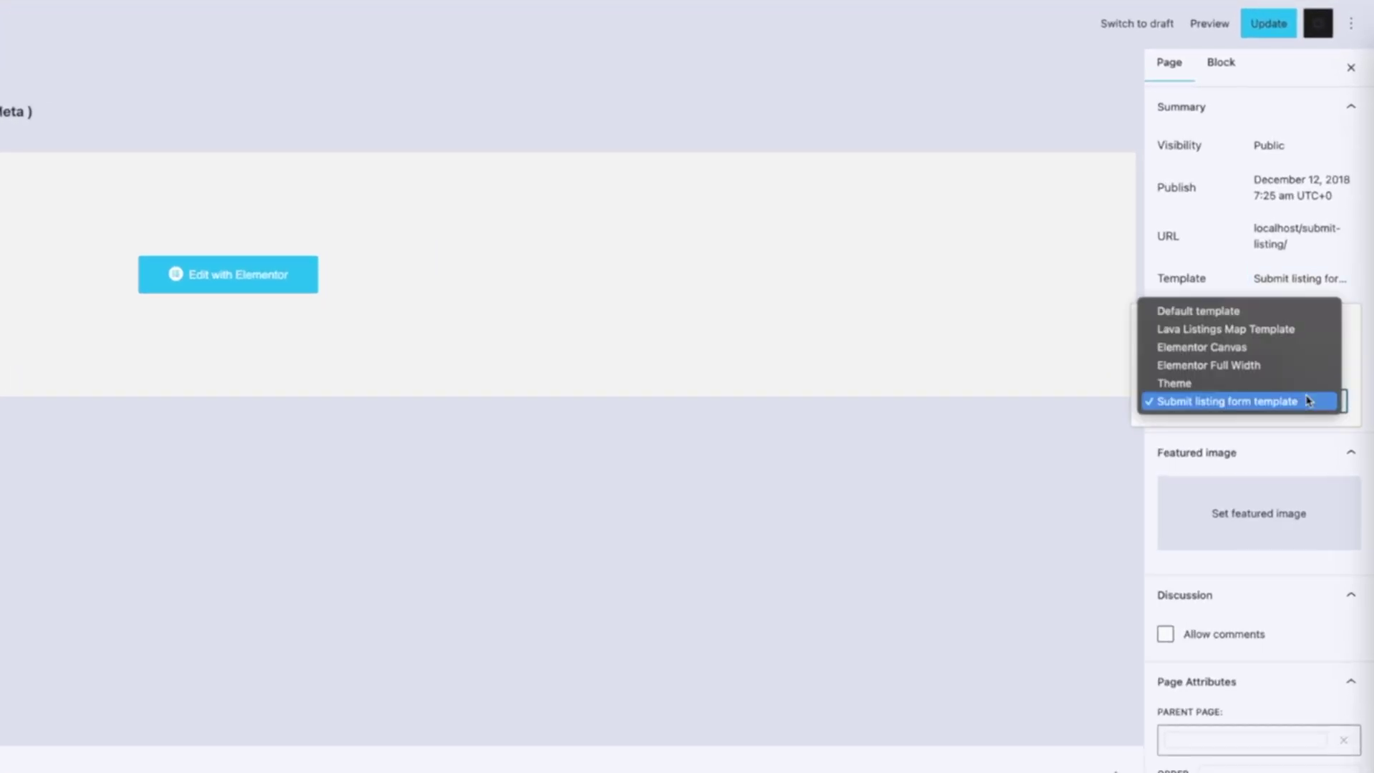
{"action": "left_click", "coordinate": [1296, 362]}
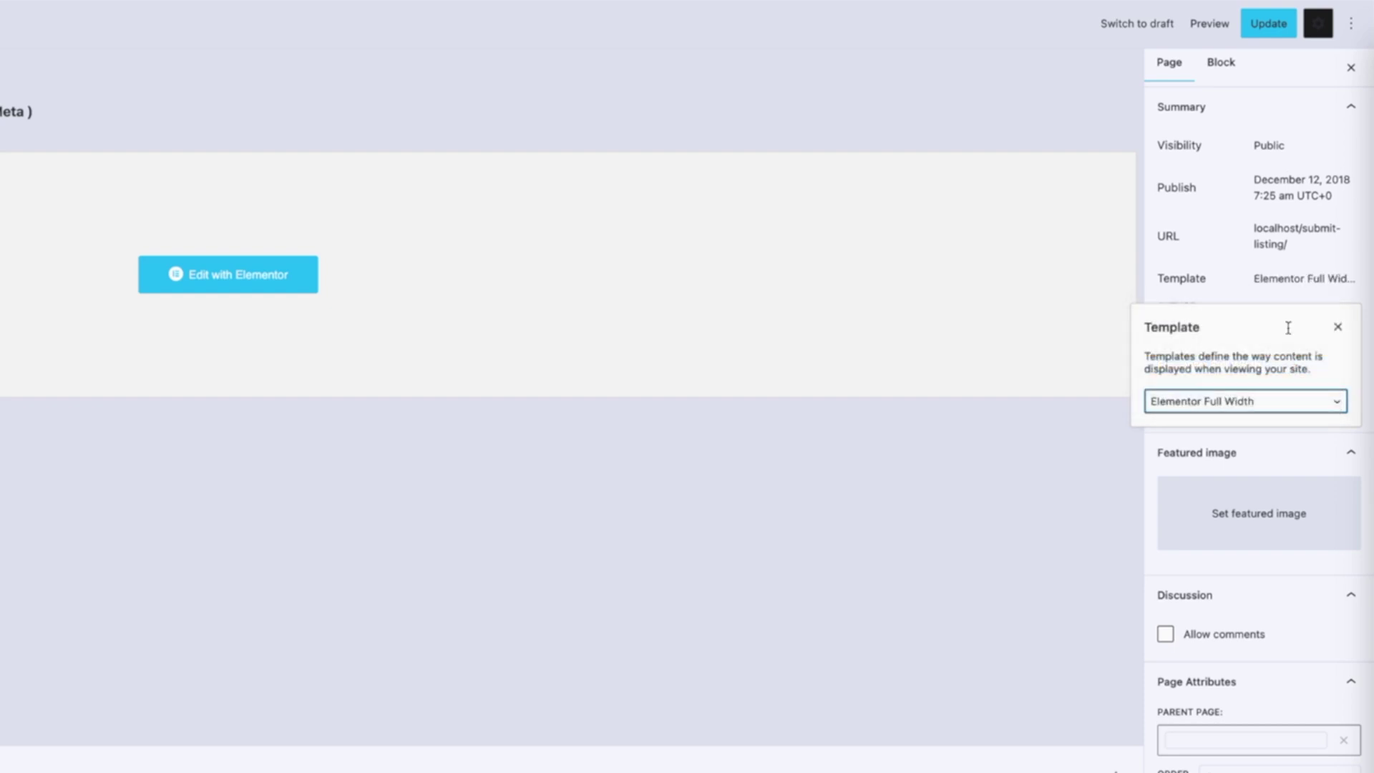
{"action": "left_click", "coordinate": [1289, 32]}
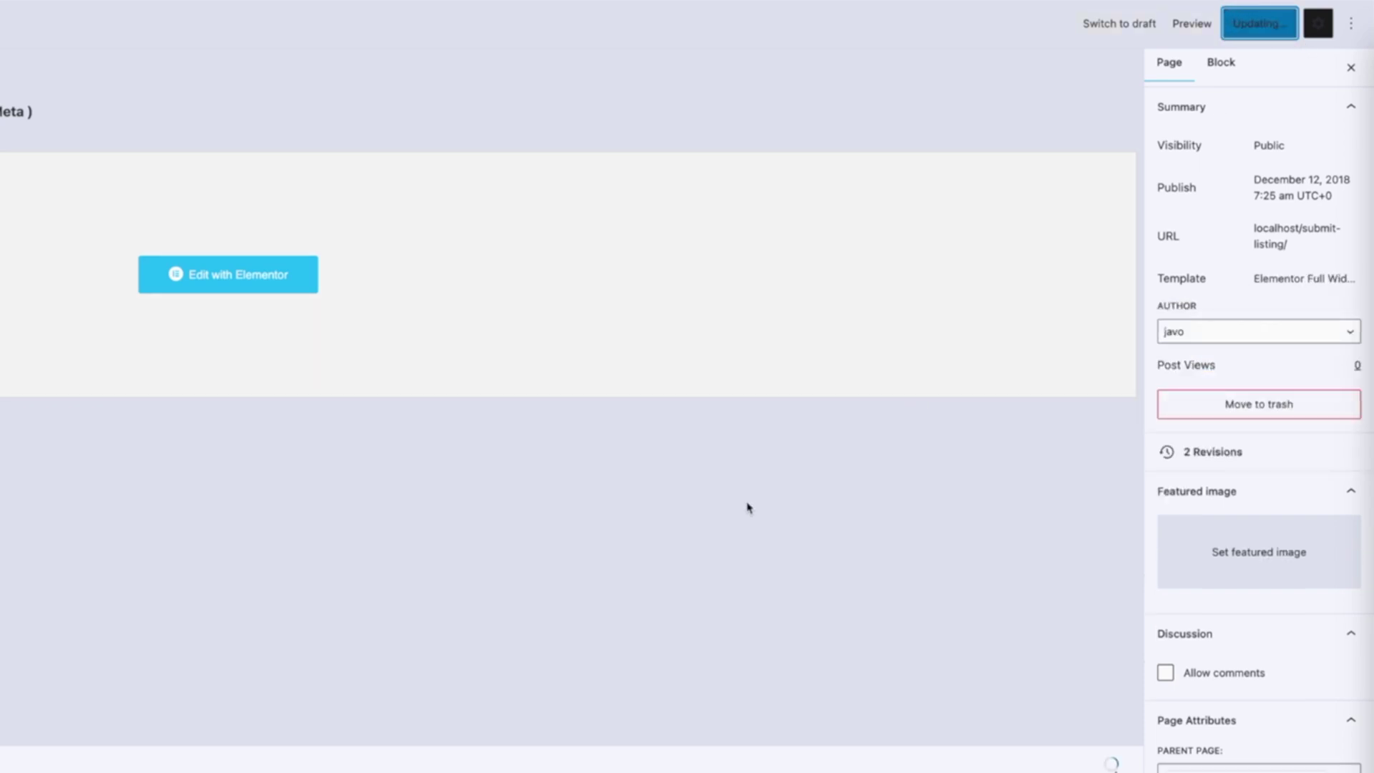
Open the "Submit Listing ( Meta )" page in the Elementor editor.
{"action": "left_click", "coordinate": [229, 277]}
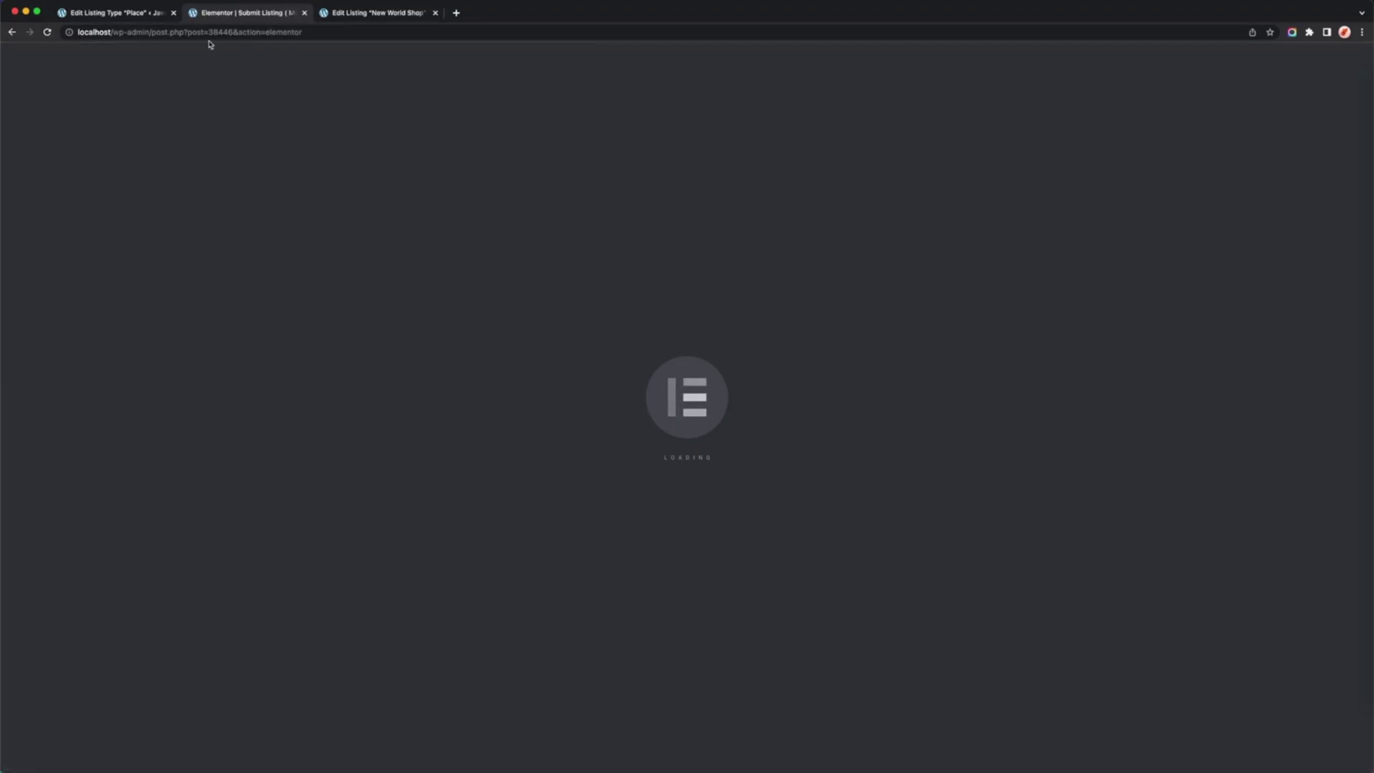
{"action": "key", "text": "ctrl+shift+Tab"}
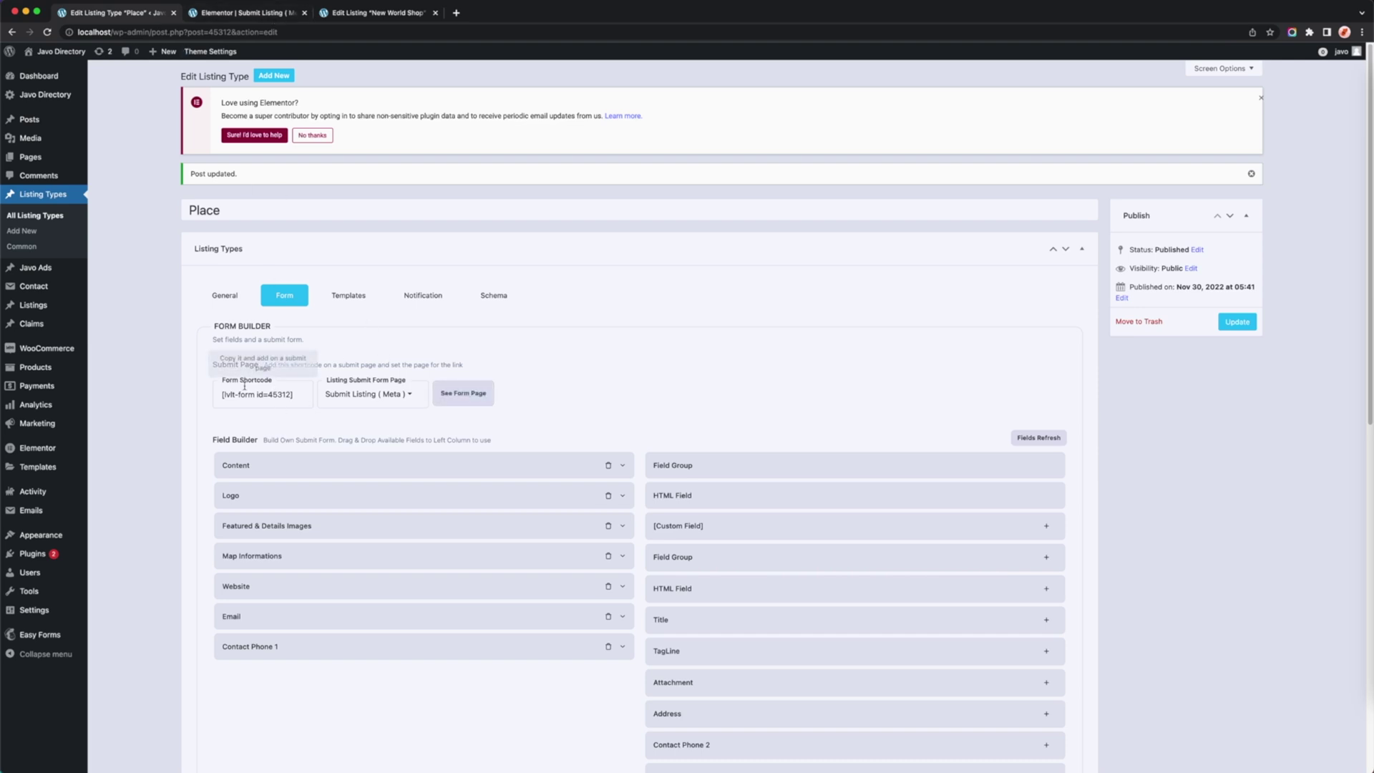
{"action": "left_click", "coordinate": [297, 11]}
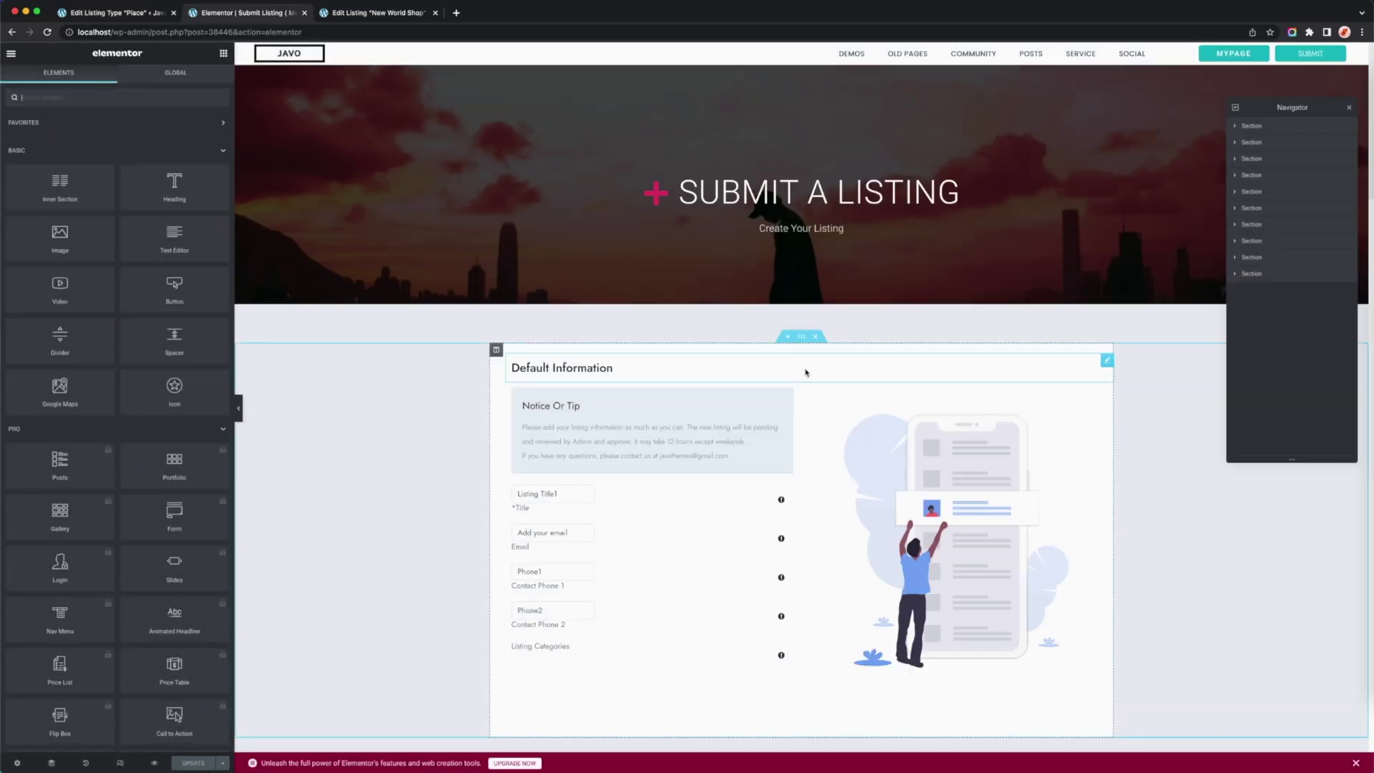
Delete all existing content from the "Submit Listing ( Meta )" page.
{"action": "left_click", "coordinate": [816, 337]}
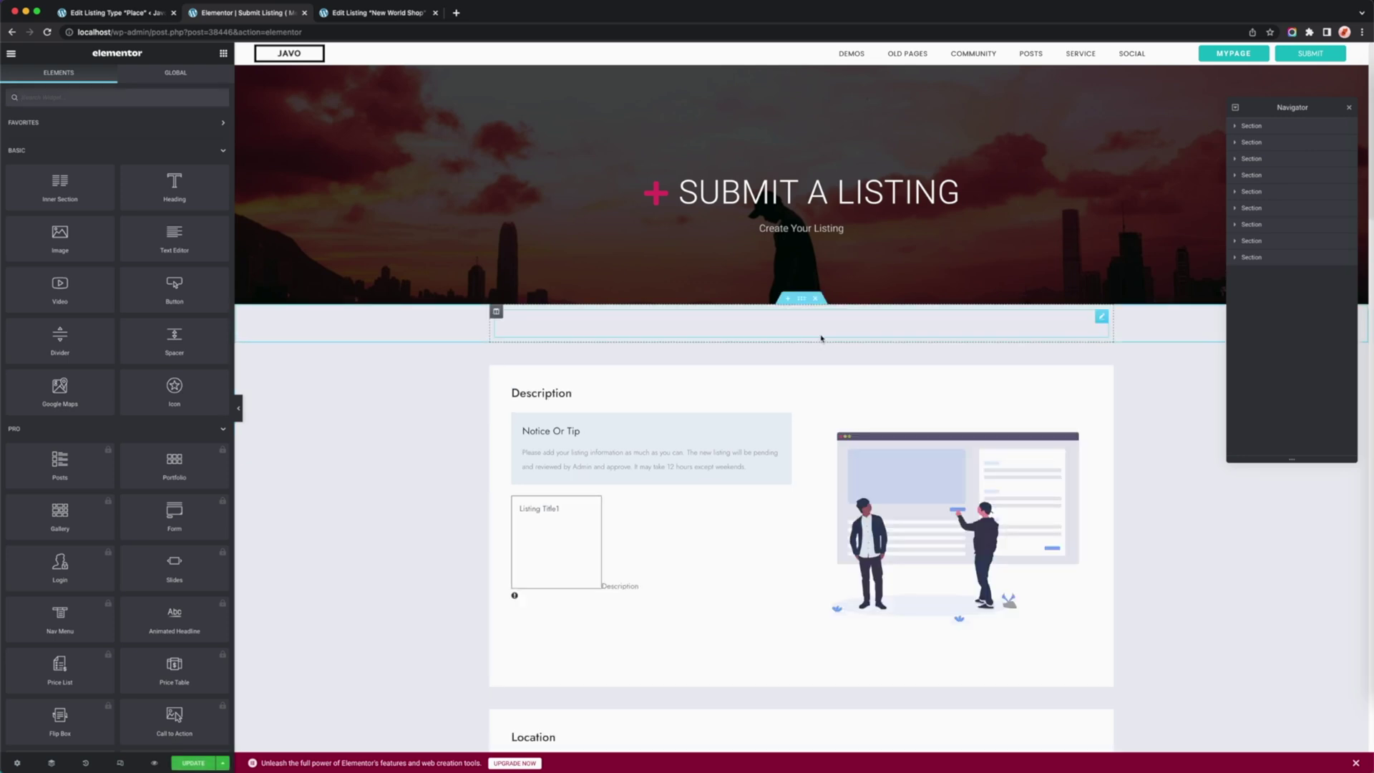
{"action": "scroll", "coordinate": [816, 337], "scroll_direction": "down", "scroll_amount": 20}
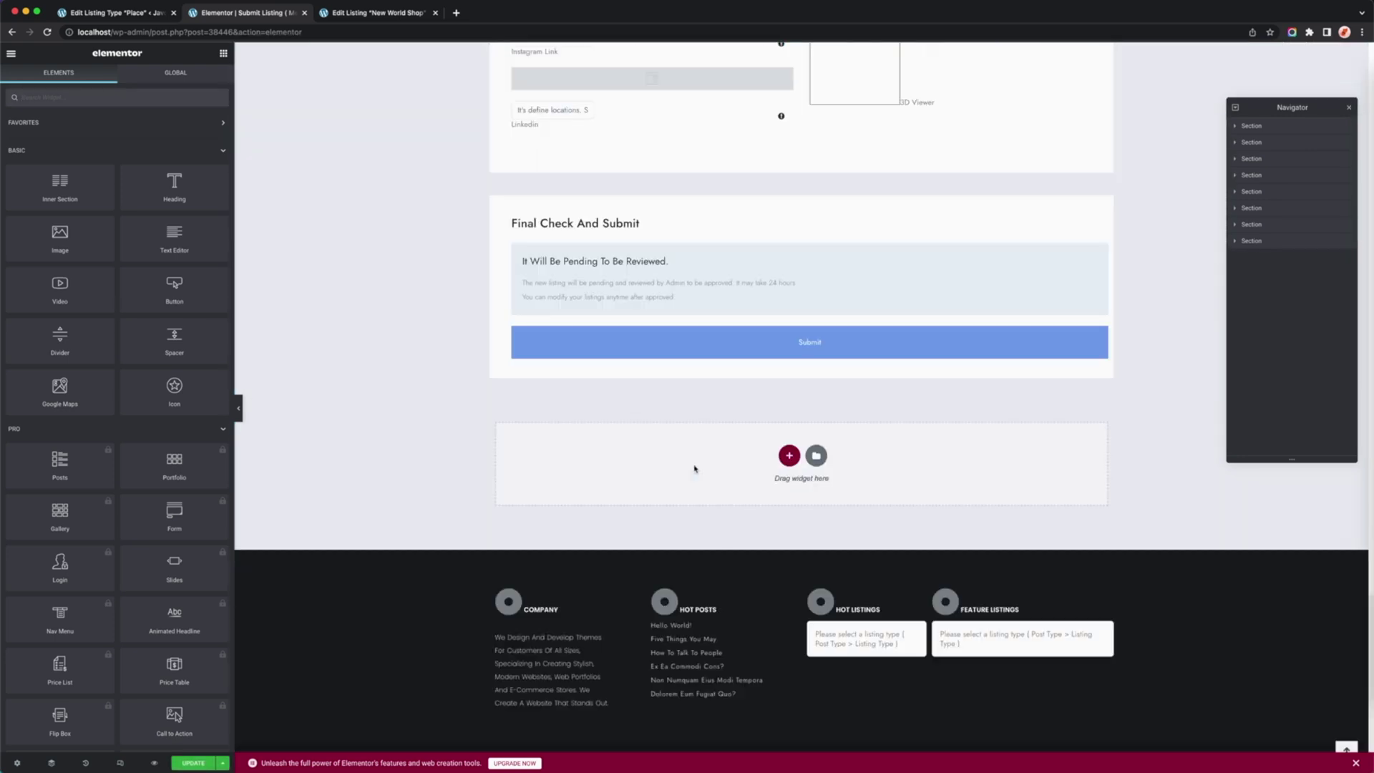
{"action": "right_click", "coordinate": [694, 469]}
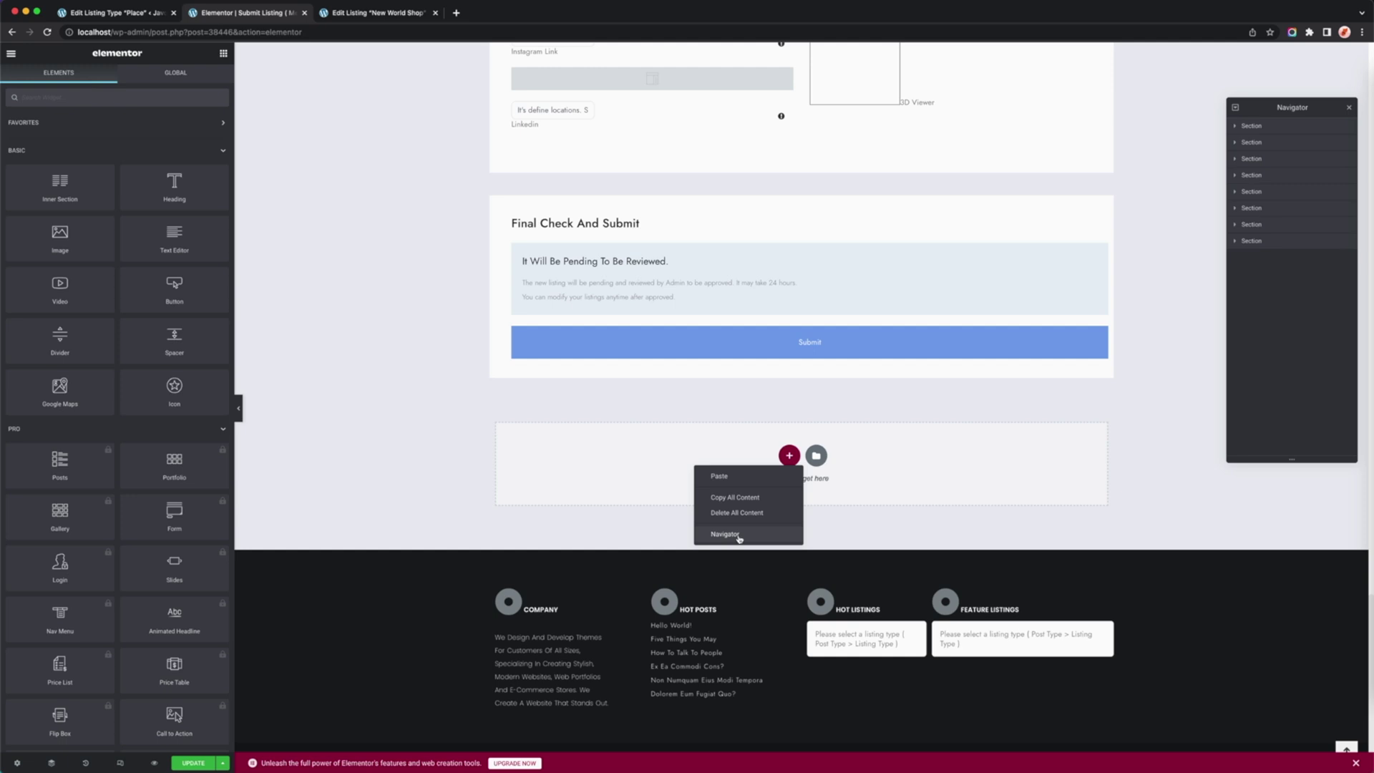
{"action": "left_click", "coordinate": [755, 512]}
{"action": "left_click", "coordinate": [747, 446]}
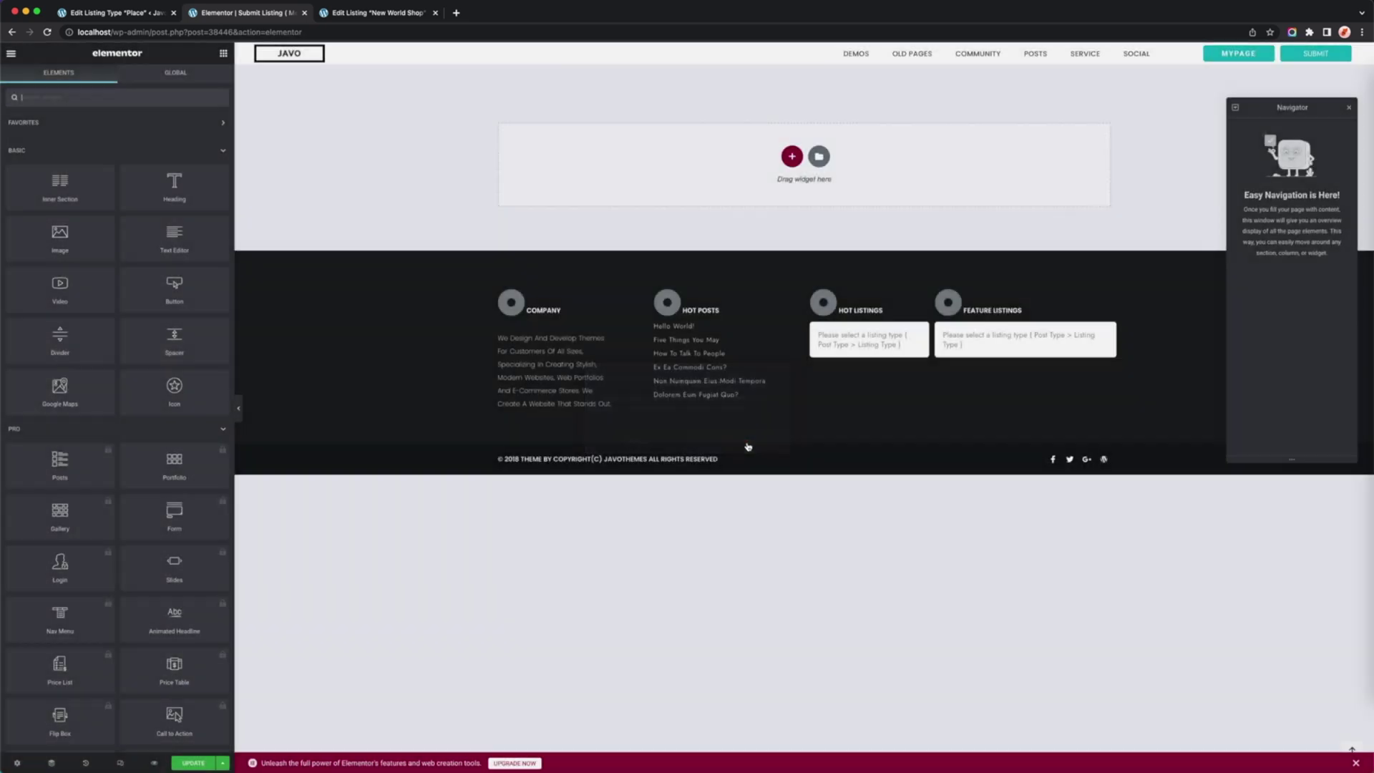
Add a single-column section containing a Shortcode widget, and apply the copied form shortcode with id=45312 in it.
{"action": "left_click", "coordinate": [793, 156]}
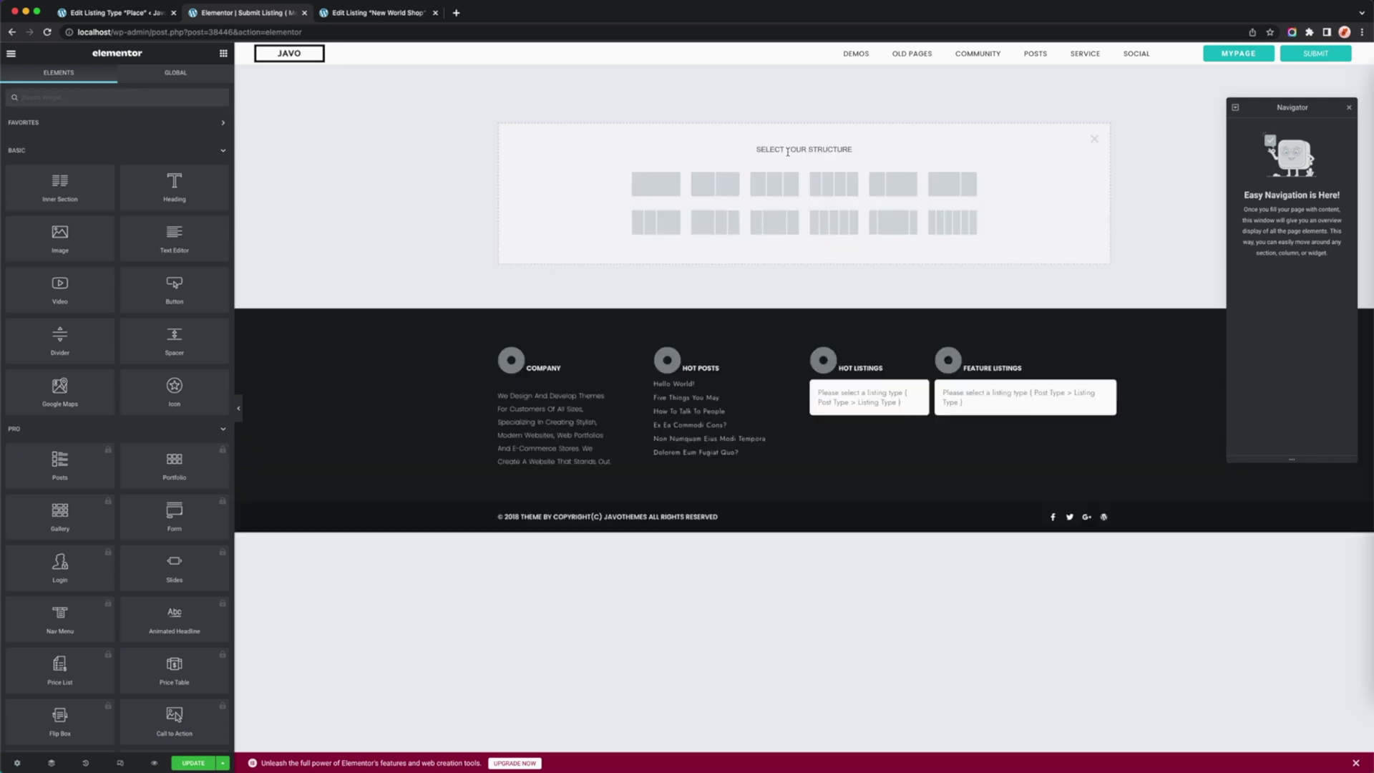
{"action": "left_click", "coordinate": [655, 185]}
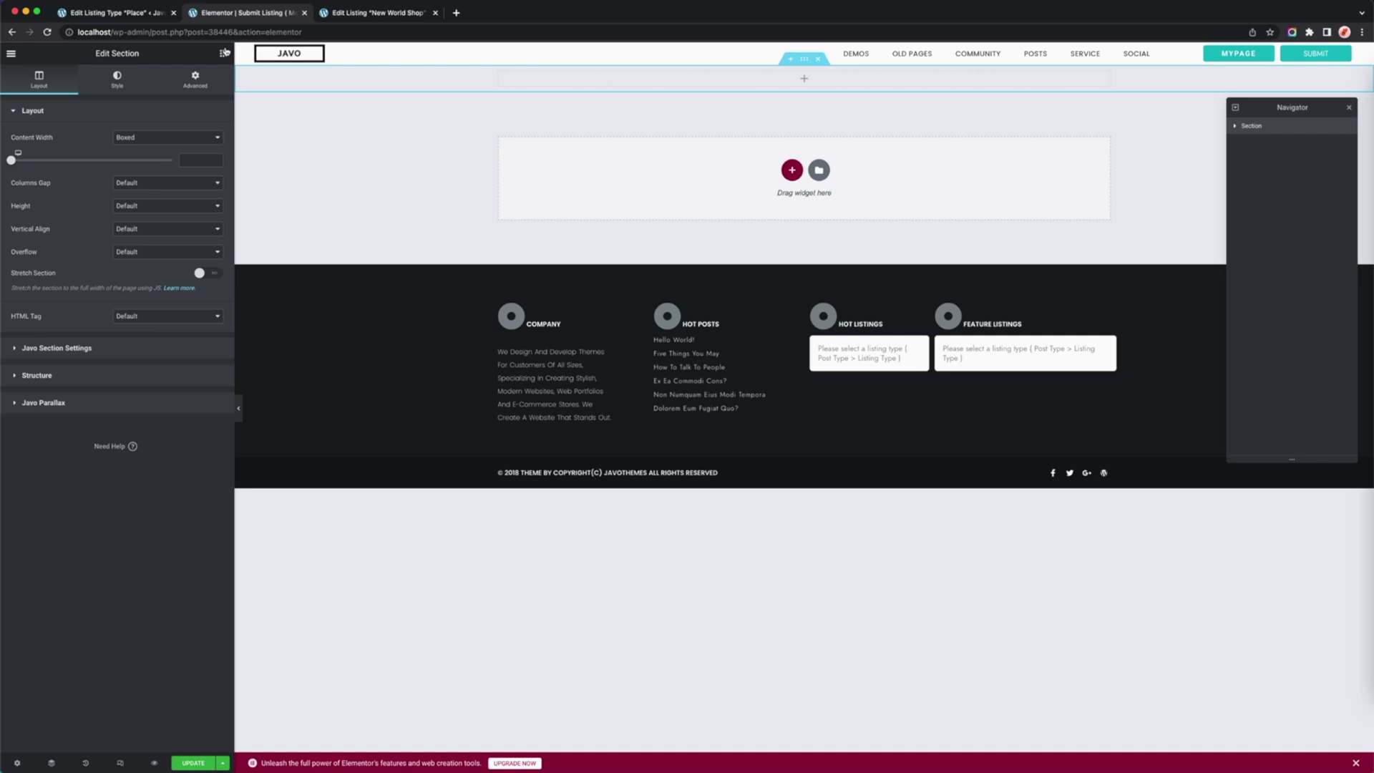
{"action": "left_click", "coordinate": [143, 12]}
{"action": "key", "text": "ctrl+Tab"}
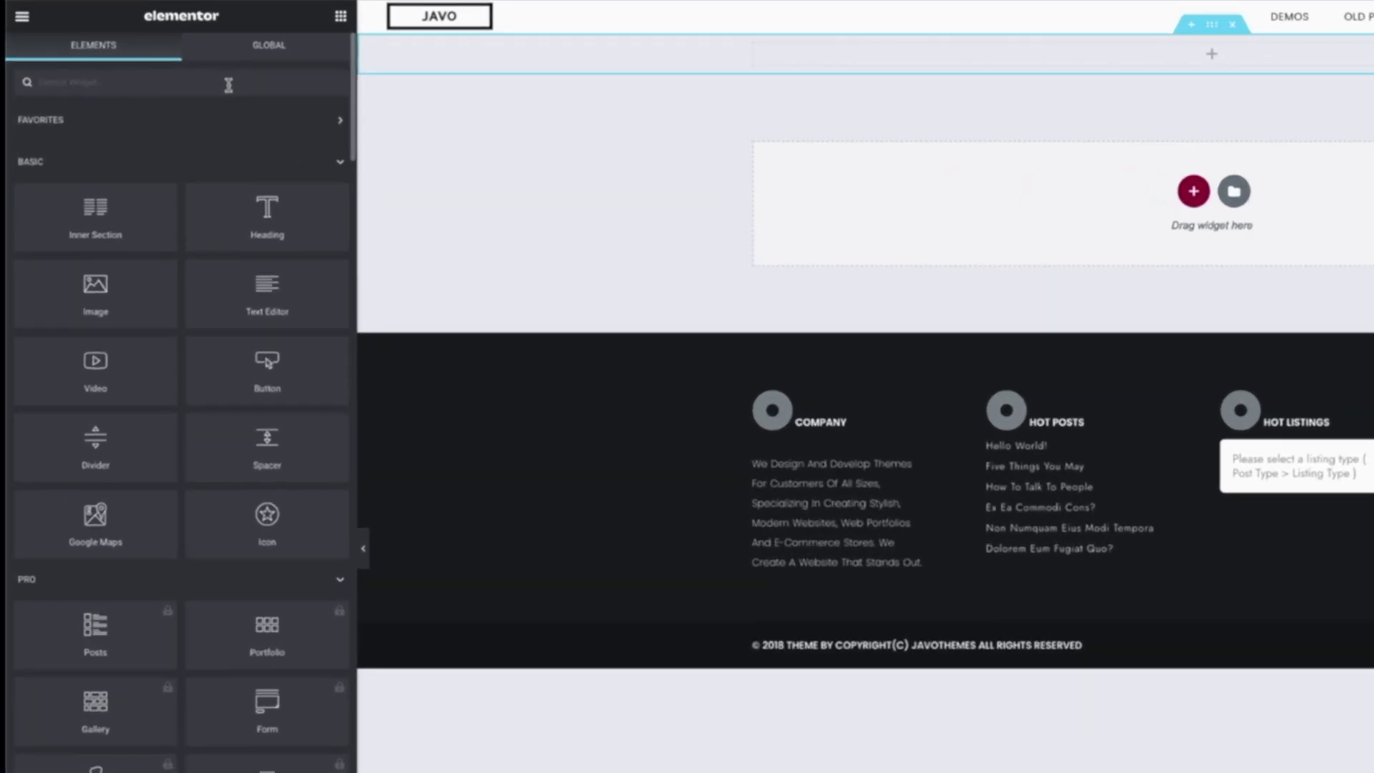
{"action": "type", "text": "short"}
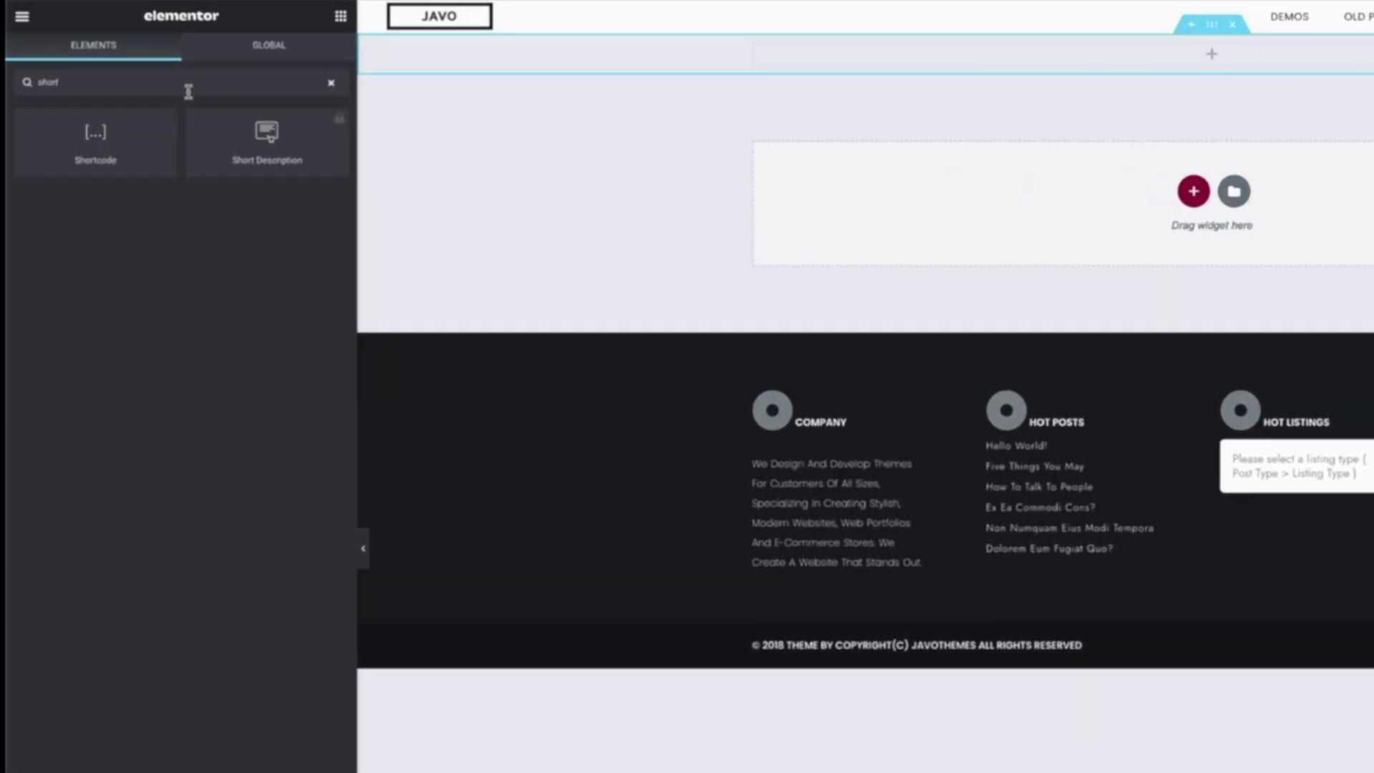
{"action": "left_click_drag", "start_coordinate": [146, 143], "coordinate": [1240, 63]}
{"action": "left_click", "coordinate": [76, 202]}
{"action": "key", "text": "ctrl+v"}
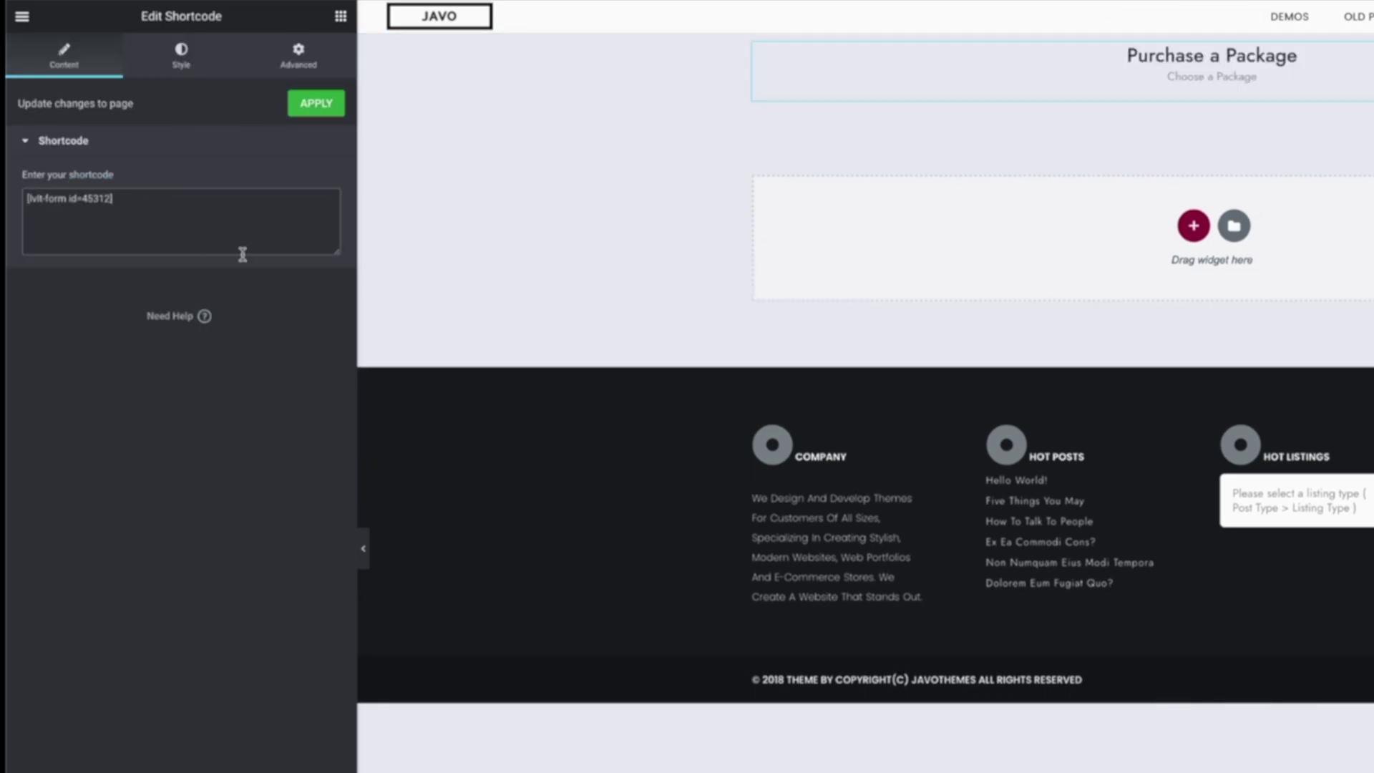
{"action": "left_click", "coordinate": [316, 104]}
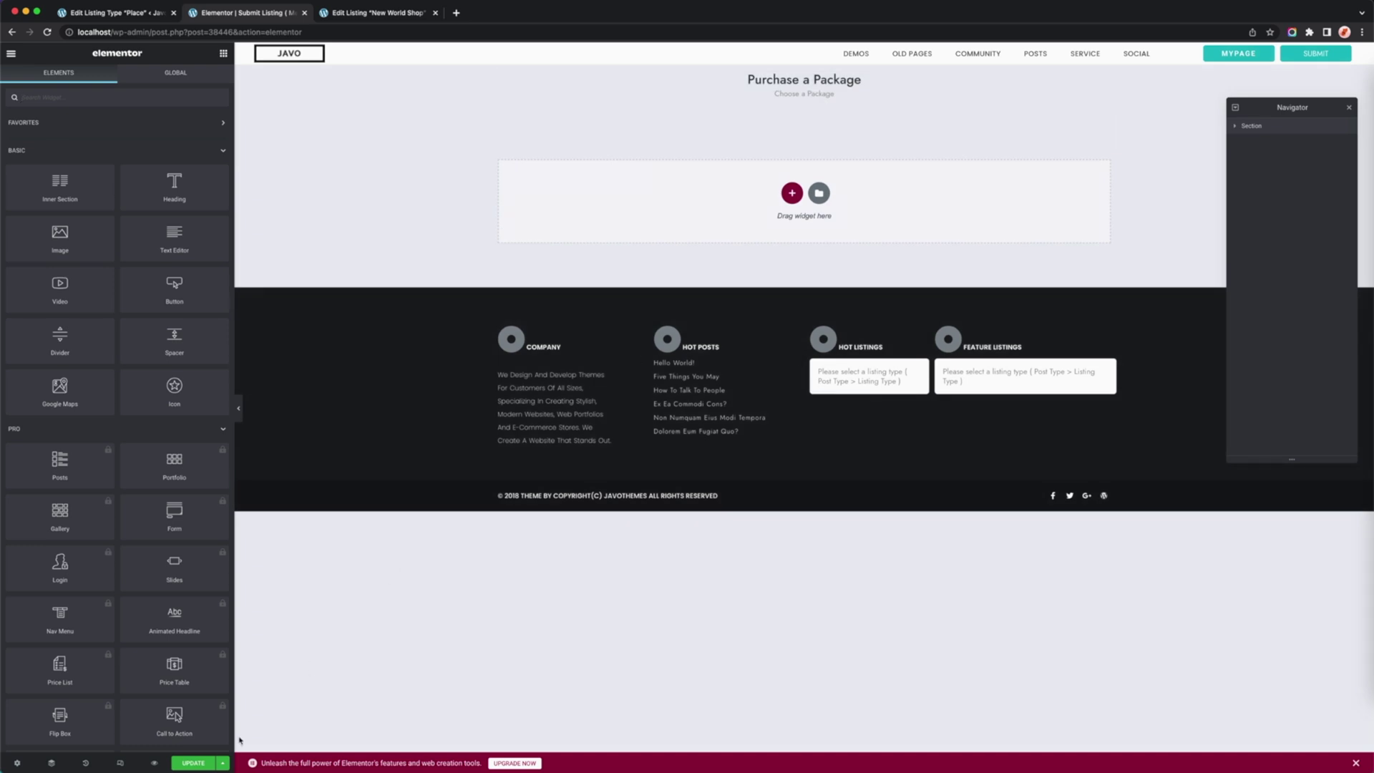
Update the submit page and open a preview of its changes.
{"action": "left_click", "coordinate": [193, 763]}
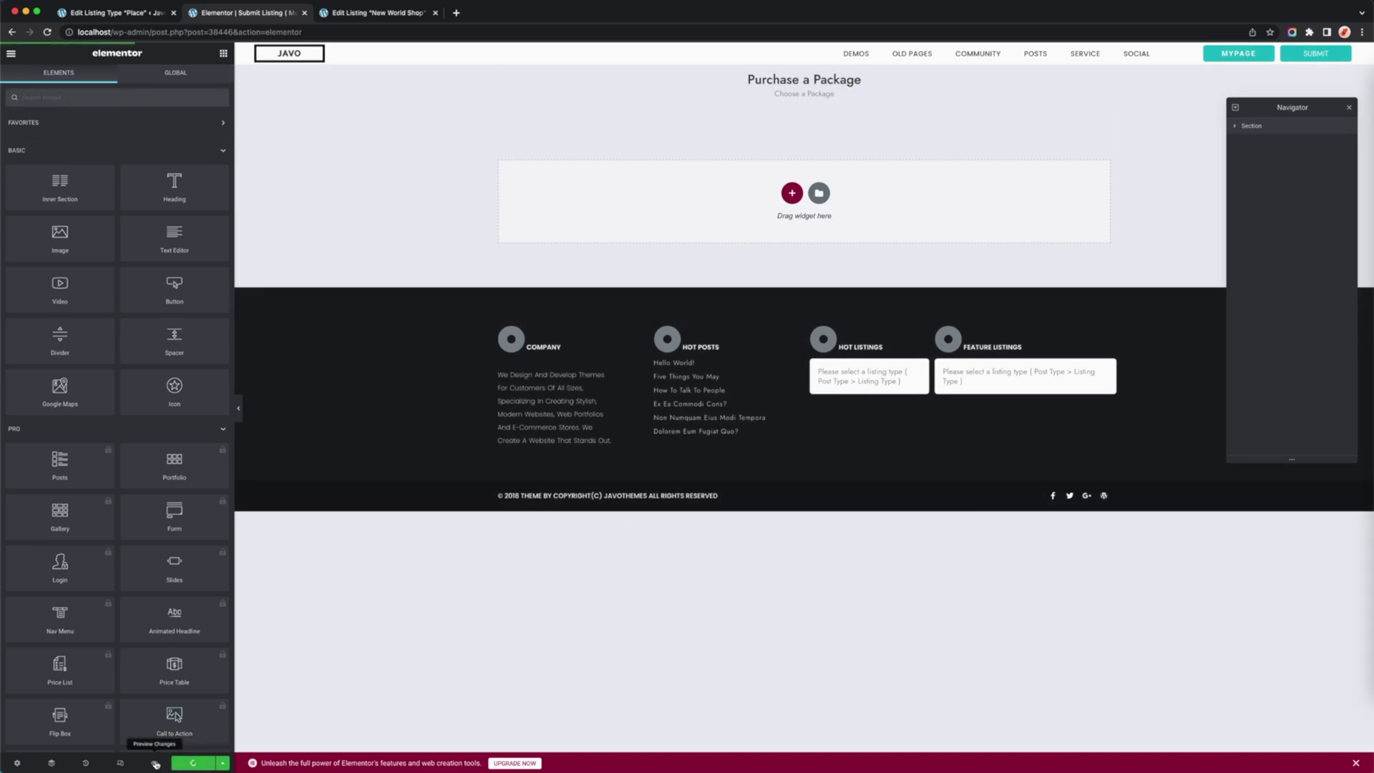
{"action": "left_click", "coordinate": [155, 765]}
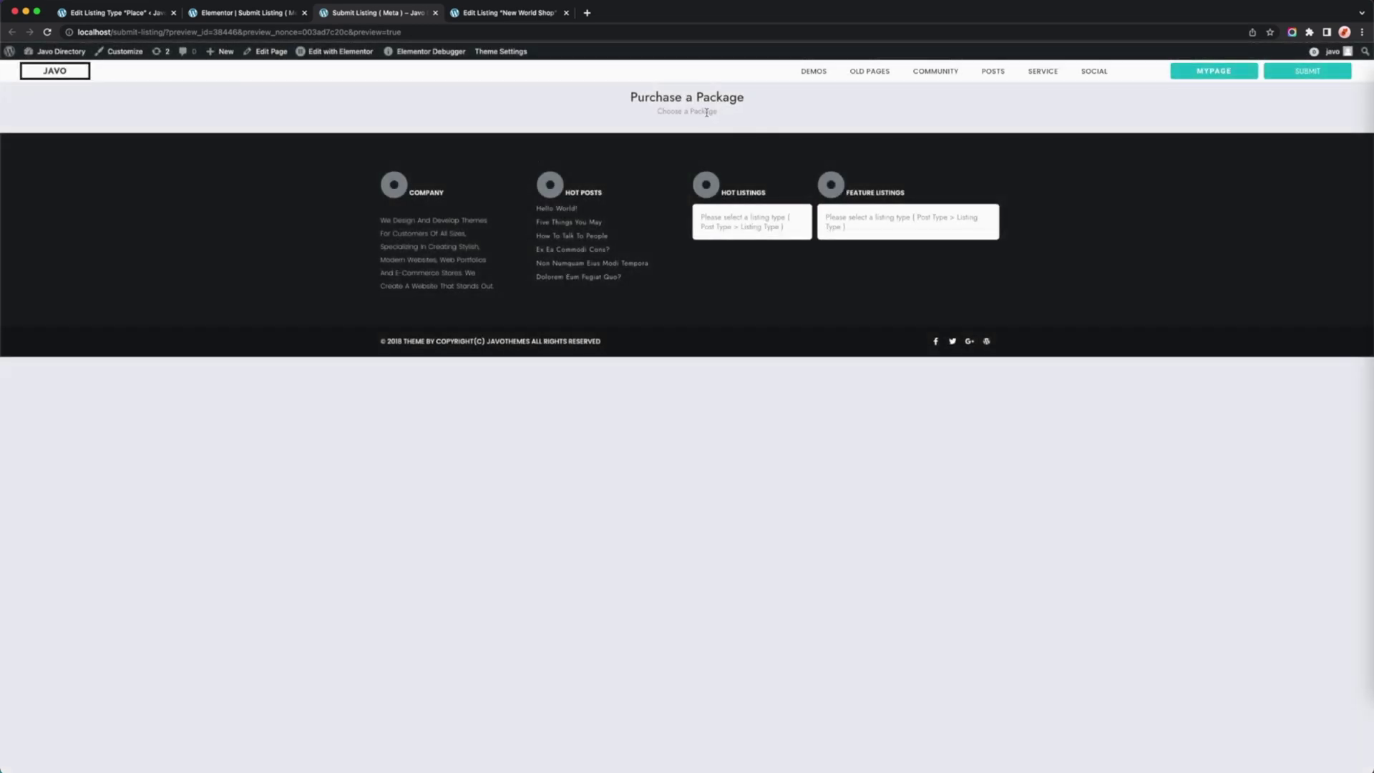
{"action": "double_click", "coordinate": [704, 112]}
{"action": "left_click", "coordinate": [703, 113]}
{"action": "triple_click", "coordinate": [696, 113]}
{"action": "left_click", "coordinate": [716, 116]}
Set Payment to Disabled in the Place listing type's general settings and update the listing type.
{"action": "left_click", "coordinate": [133, 15]}
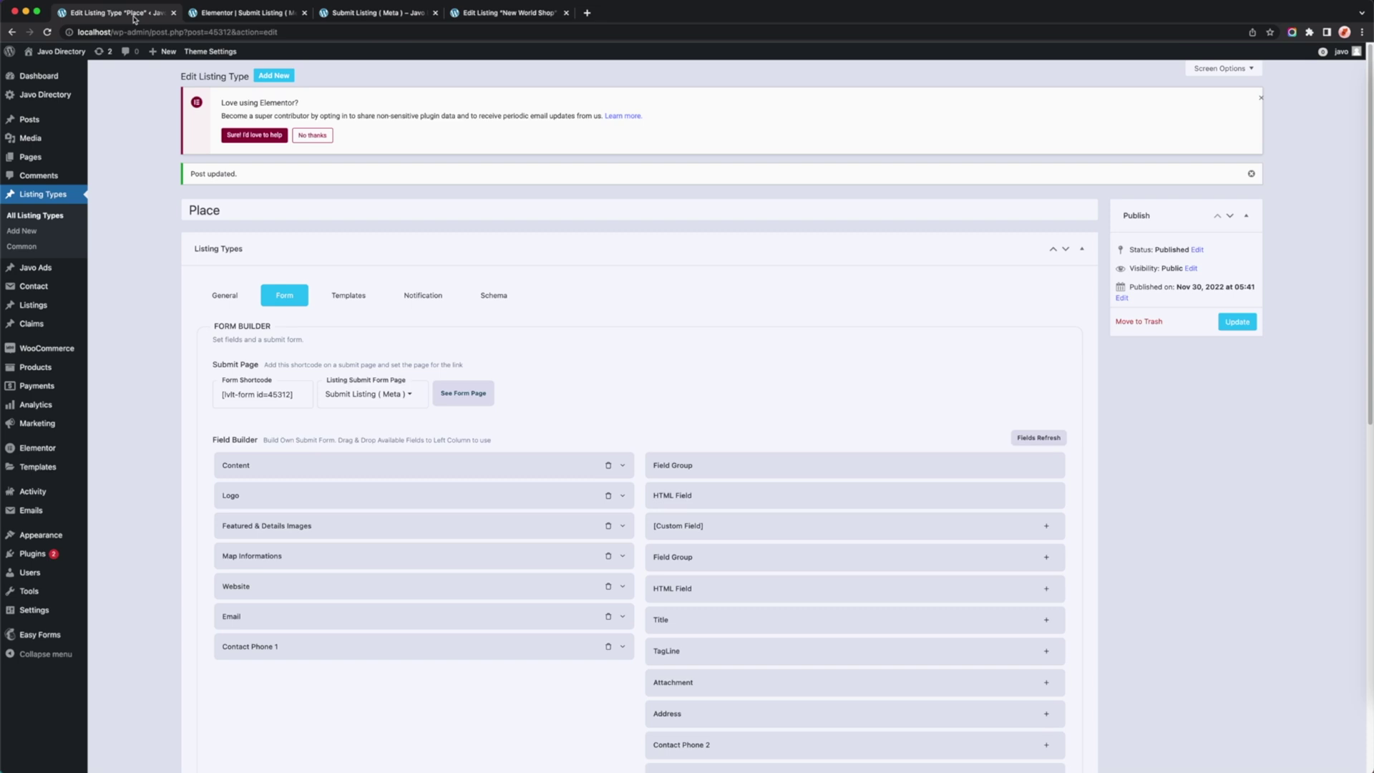
{"action": "left_click", "coordinate": [224, 295]}
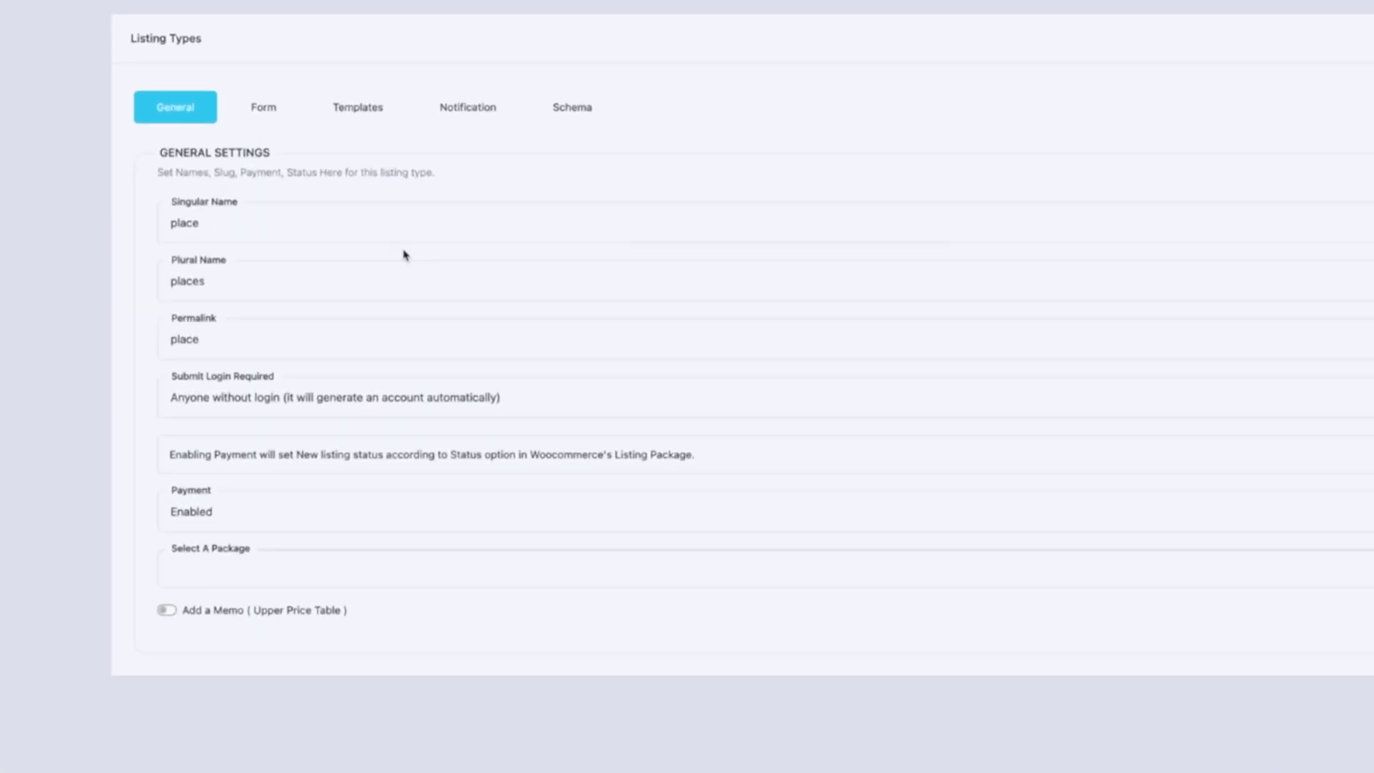
{"action": "left_click", "coordinate": [276, 572]}
{"action": "left_click", "coordinate": [252, 528]}
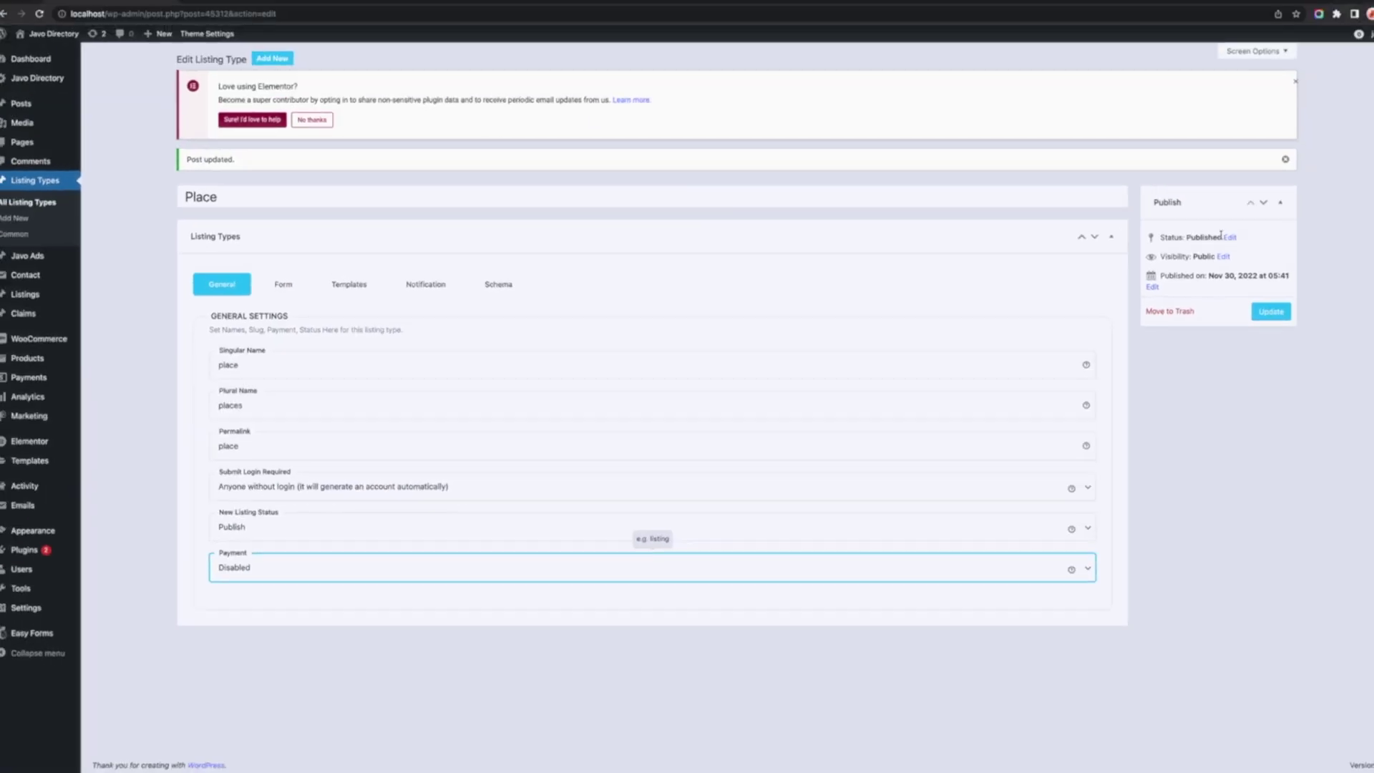
{"action": "left_click", "coordinate": [1271, 311]}
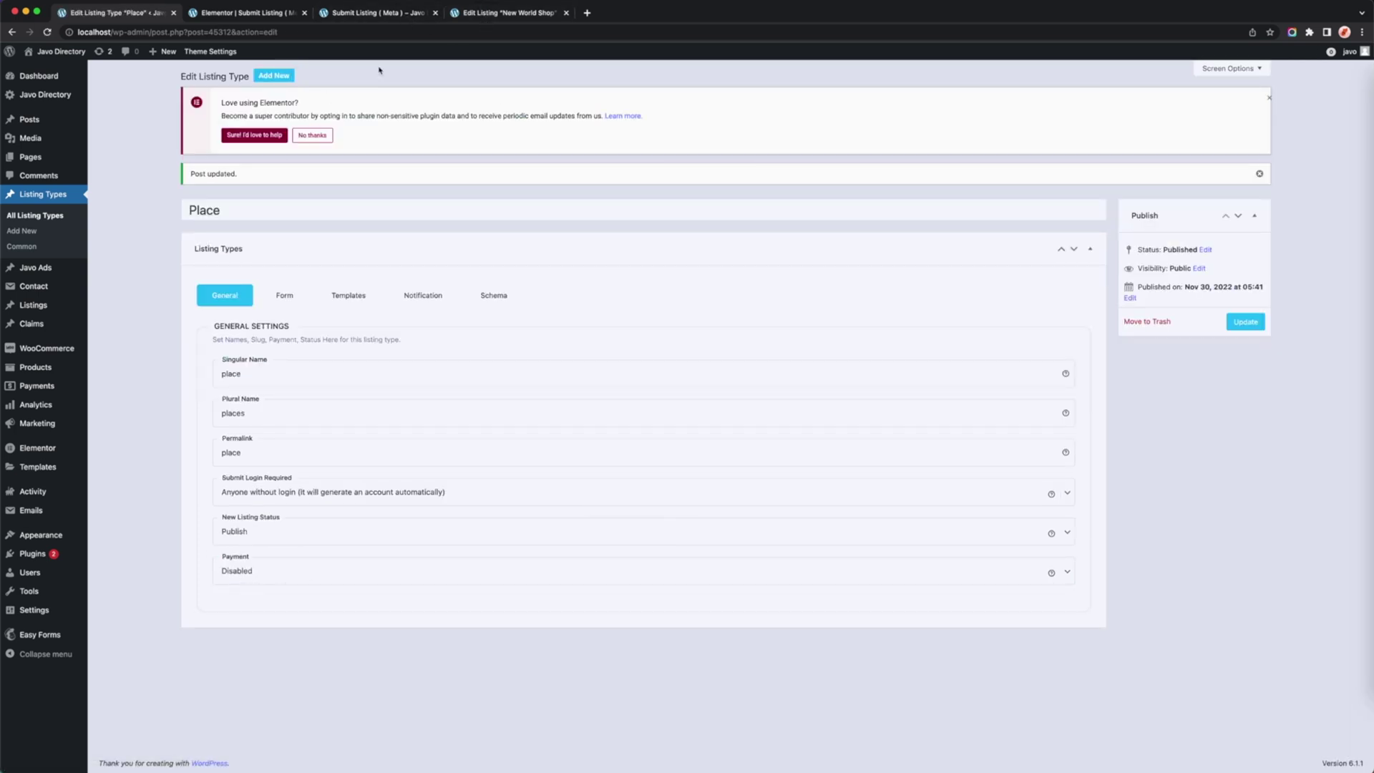
Reload the submit page preview to check the form, and return to the page's Elementor editor.
{"action": "left_click", "coordinate": [350, 14]}
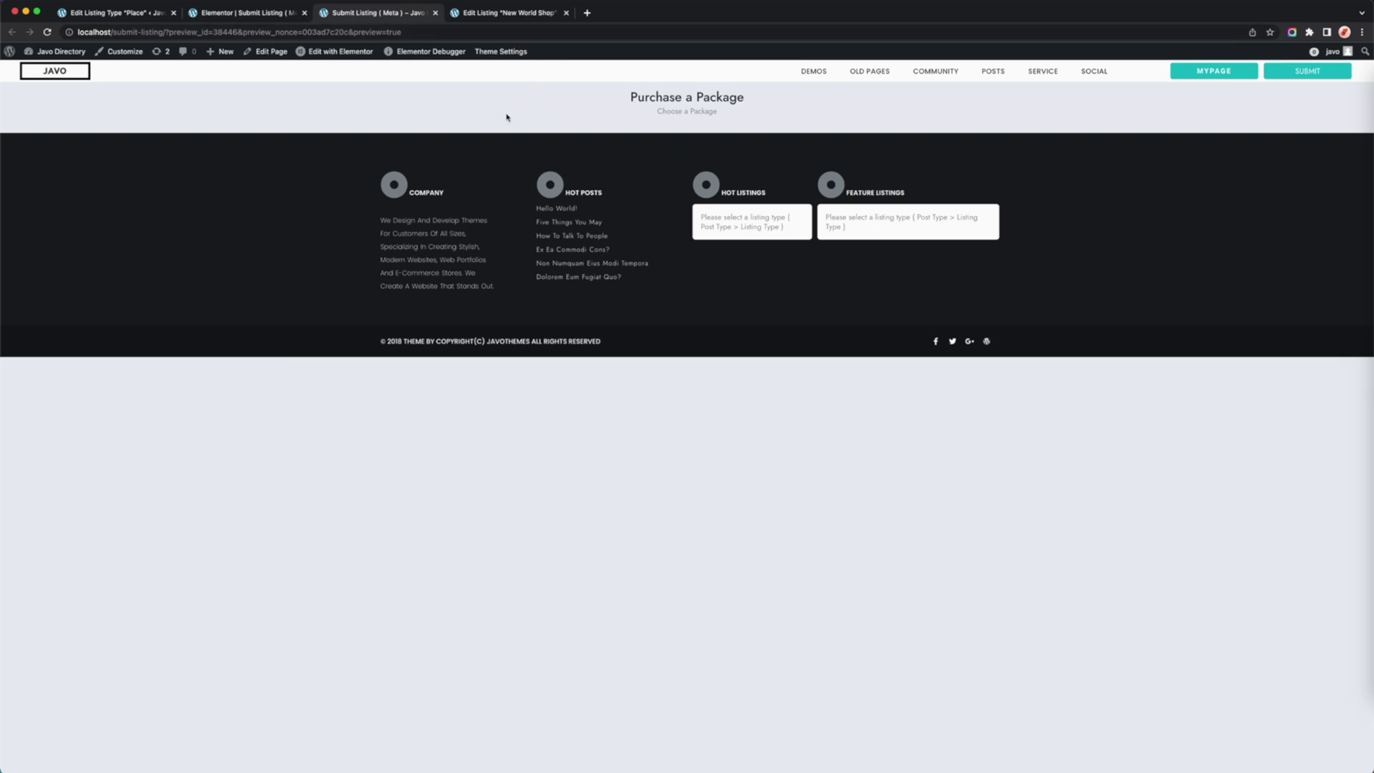
{"action": "key", "text": "super+r"}
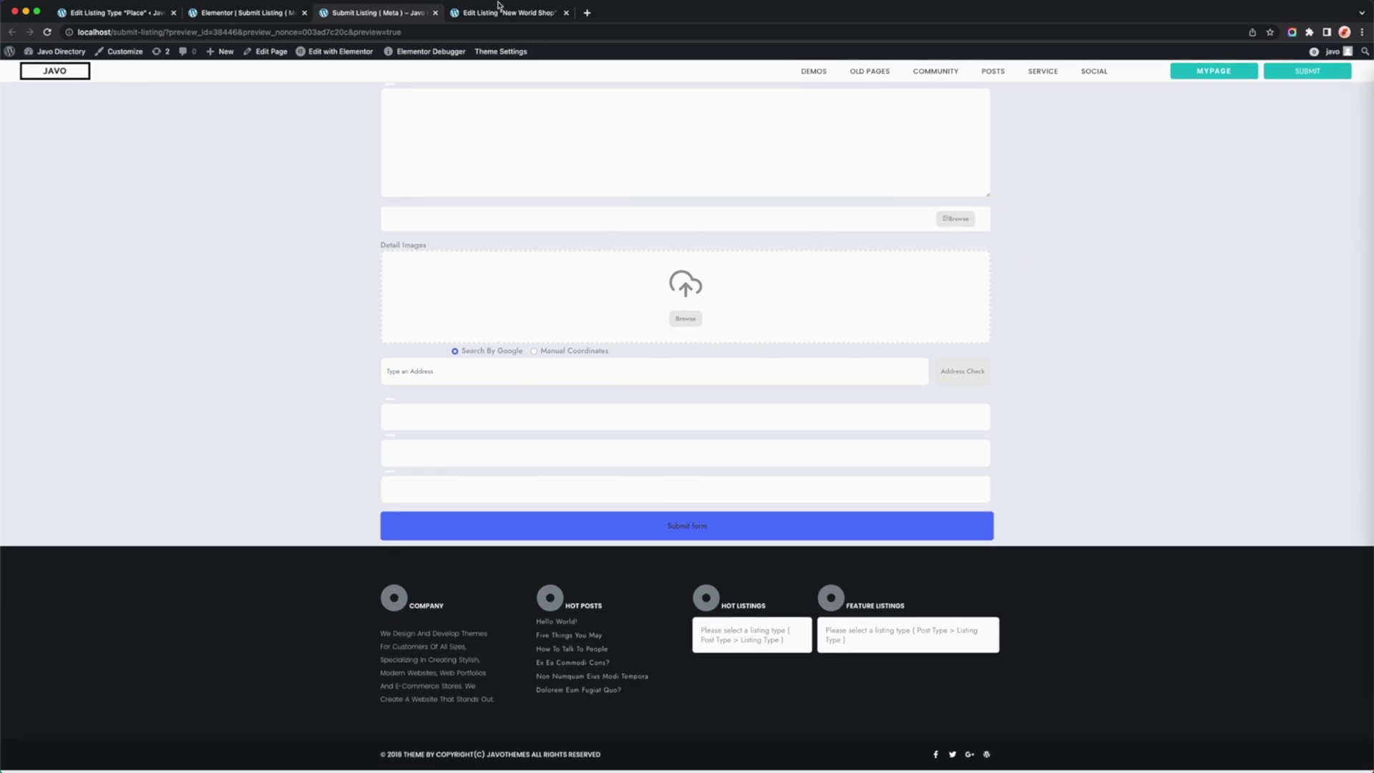
{"action": "left_click", "coordinate": [283, 11]}
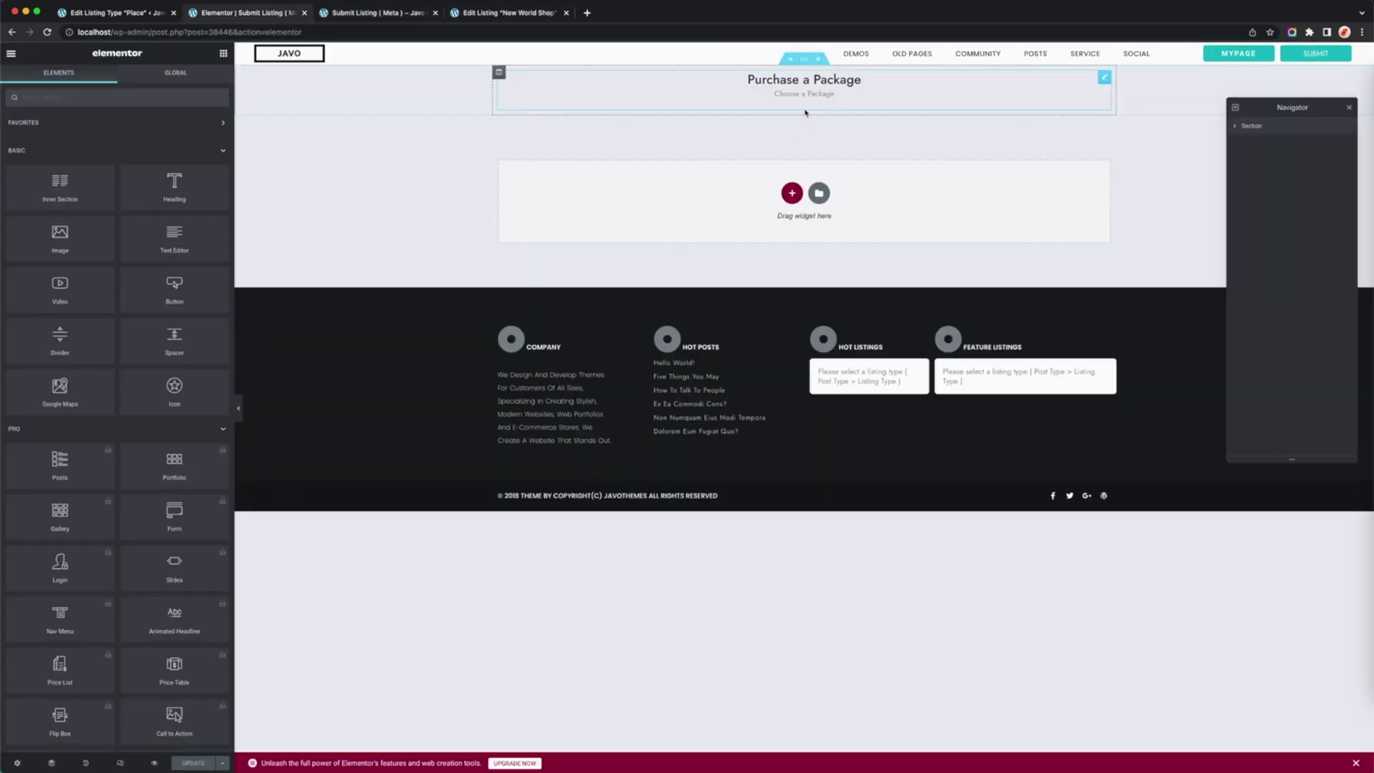
{"action": "left_click", "coordinate": [791, 192]}
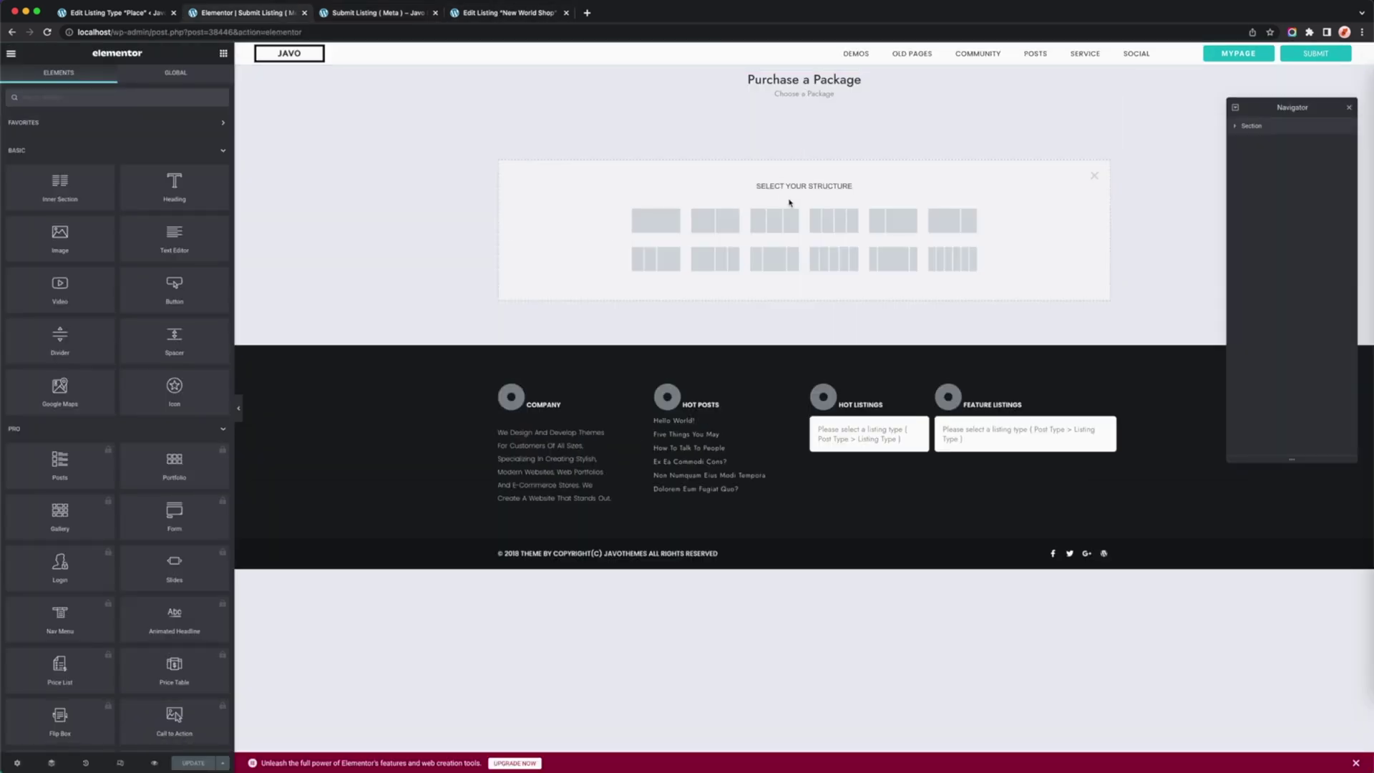
{"action": "left_click", "coordinate": [654, 218]}
{"action": "left_click", "coordinate": [818, 109]}
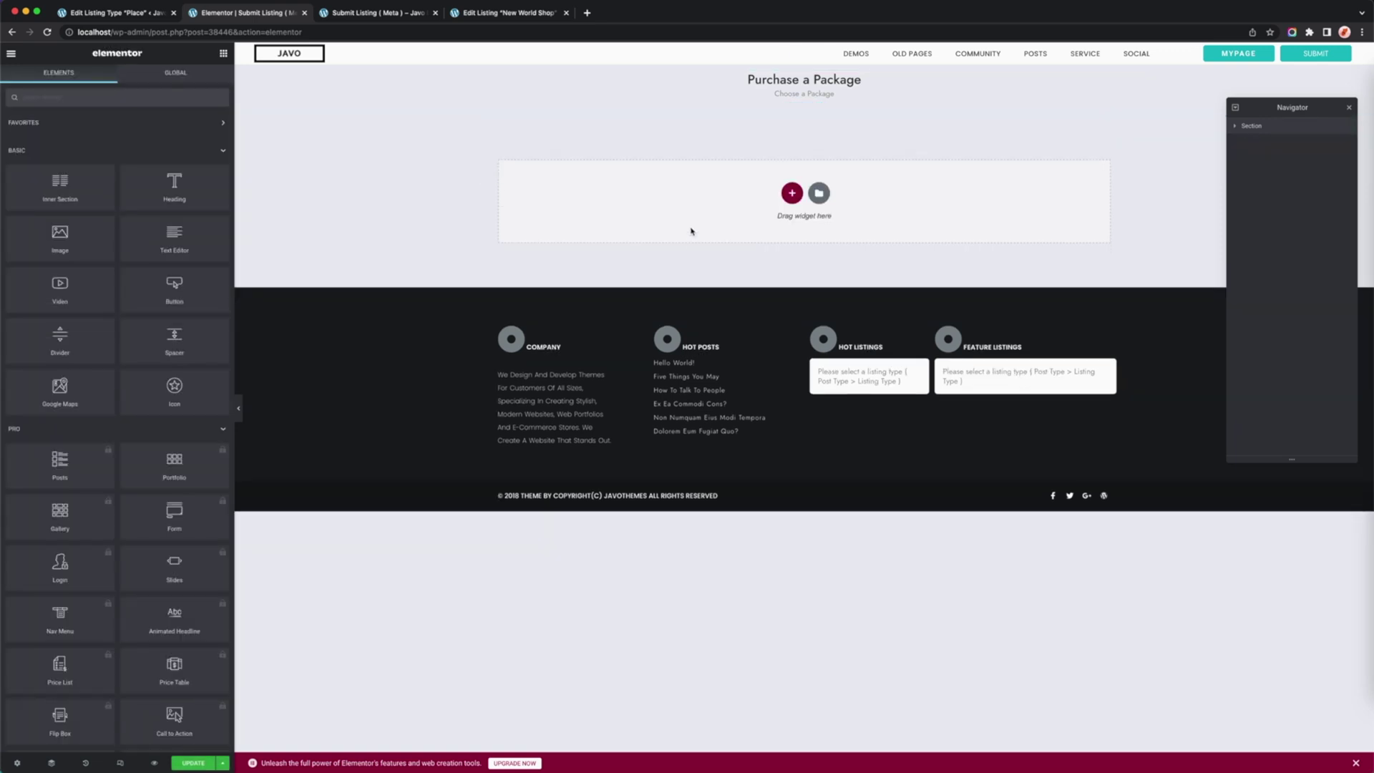
Reload the Elementor editor and add a single-column section below the submit form.
{"action": "key", "text": "super+r"}
{"action": "left_click", "coordinate": [744, 267]}
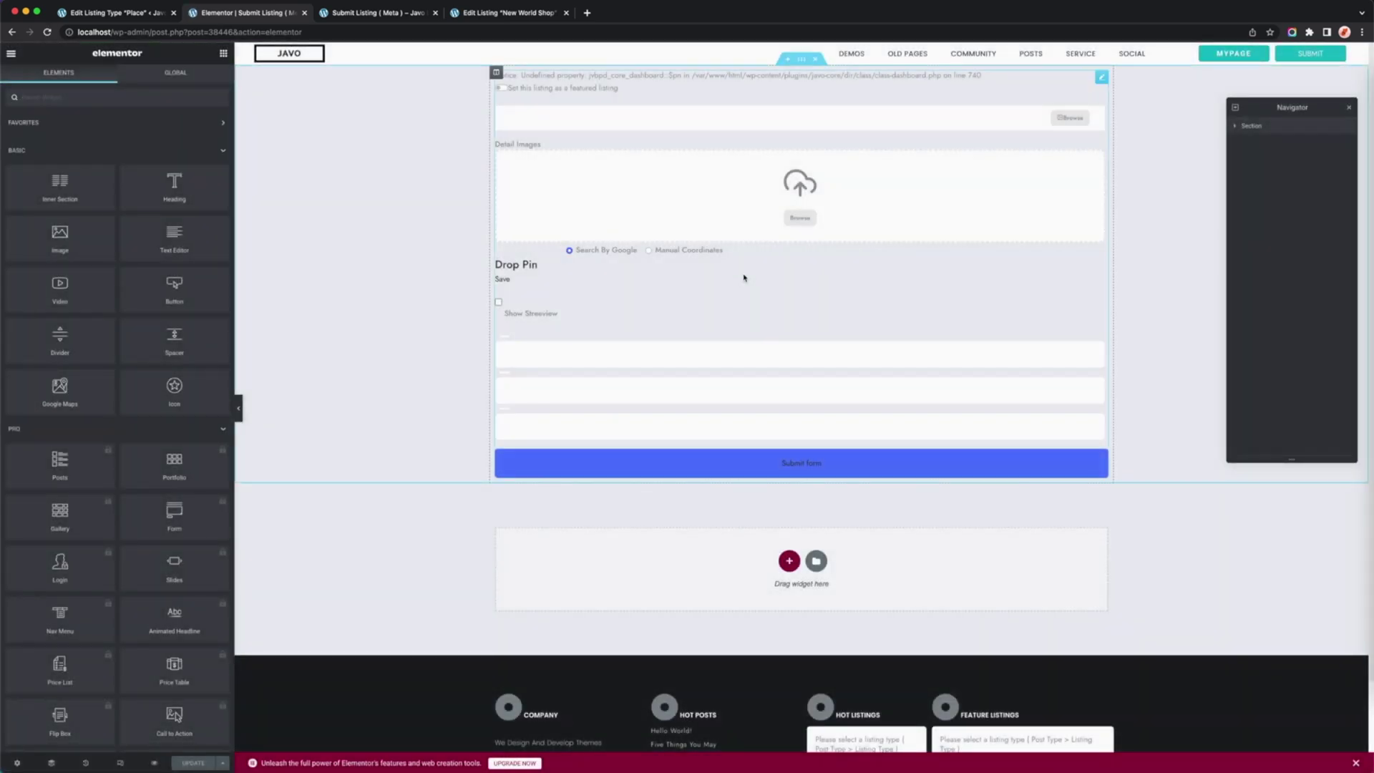
{"action": "left_click", "coordinate": [790, 560]}
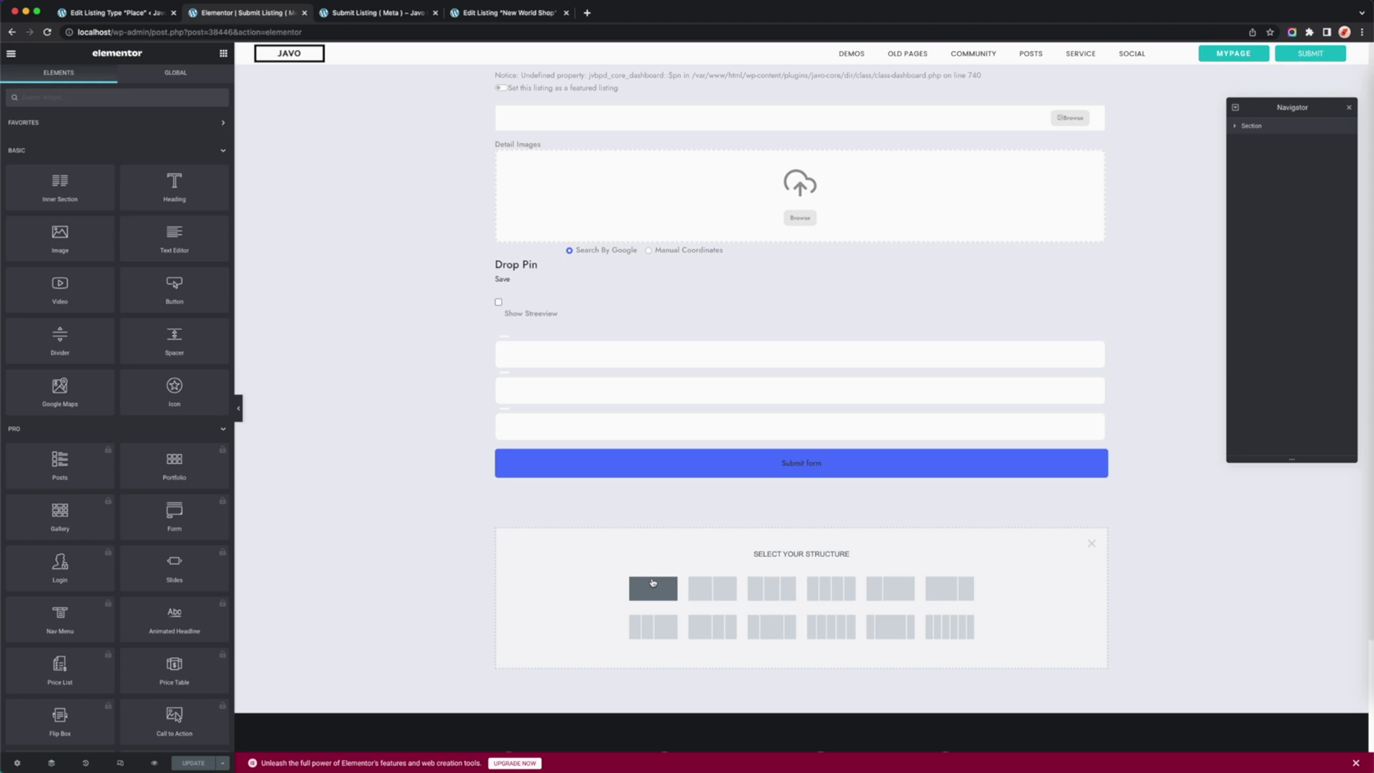
{"action": "left_click", "coordinate": [650, 582]}
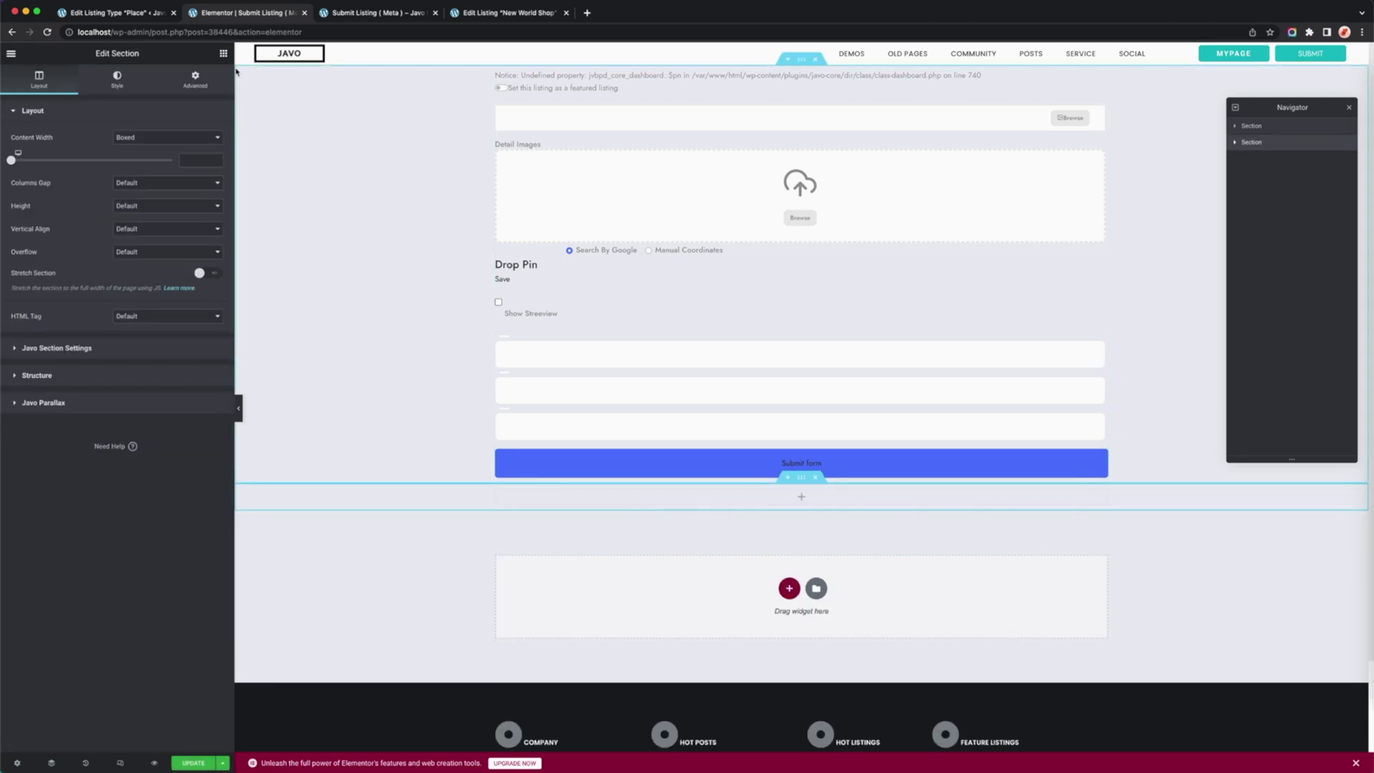
Place a JV Heading widget in the new section and move that section above the submit form.
{"action": "left_click", "coordinate": [221, 55]}
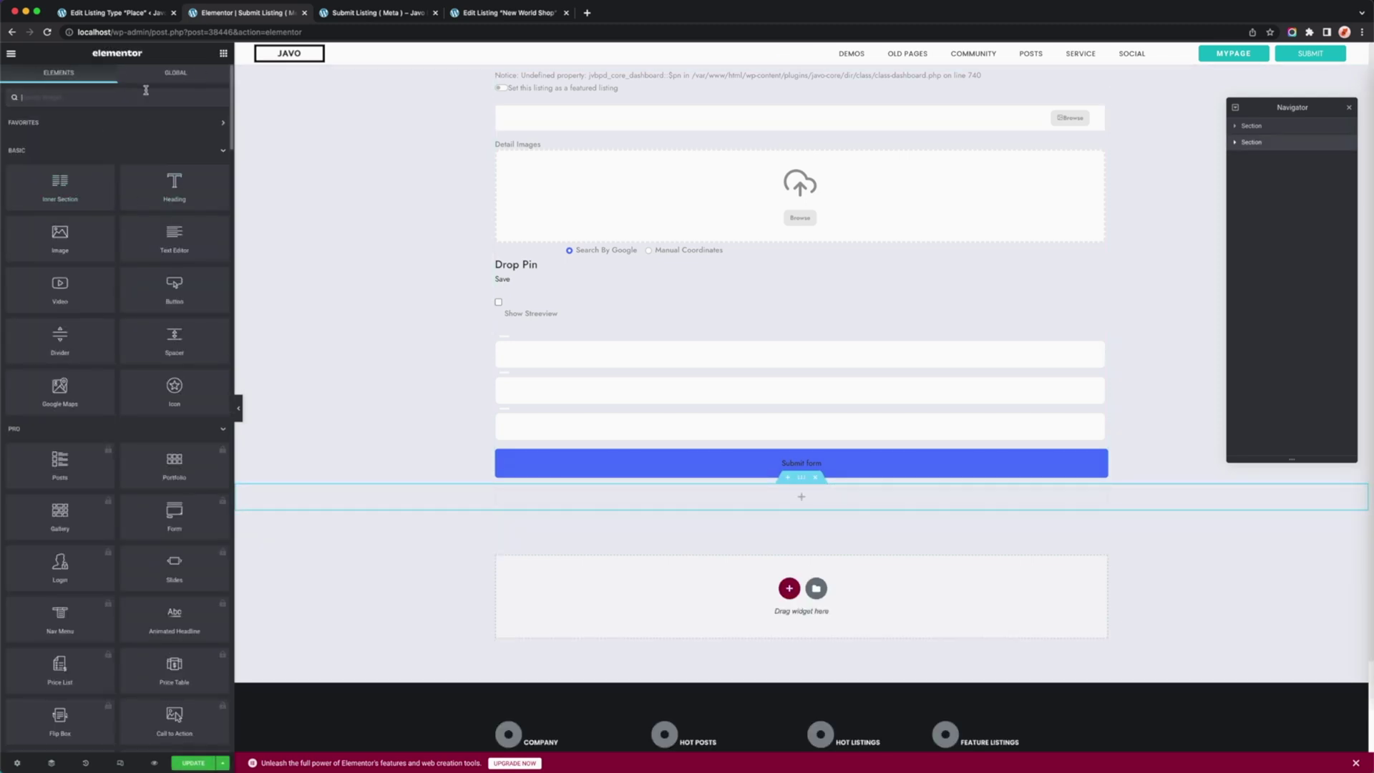
{"action": "type", "text": "hea"}
{"action": "left_click_drag", "start_coordinate": [181, 144], "coordinate": [802, 497]}
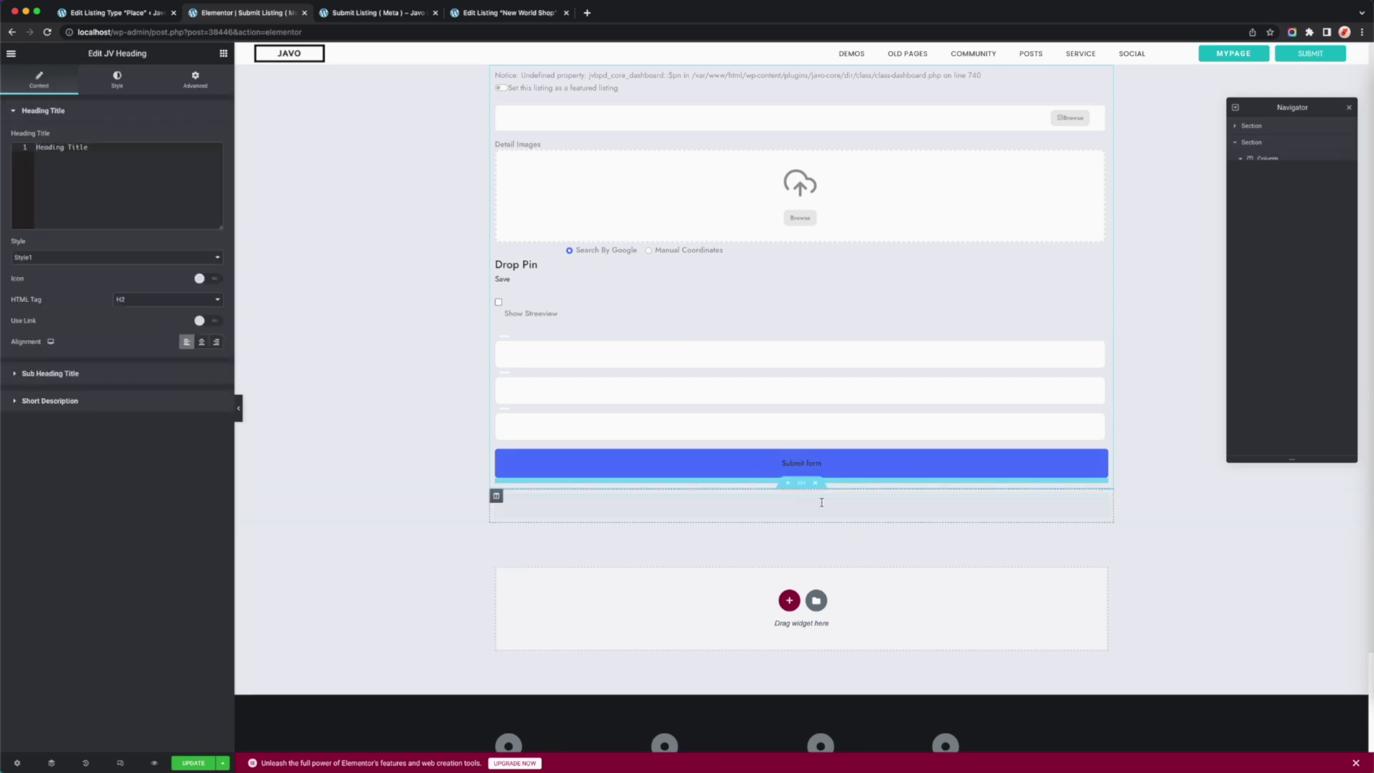
{"action": "left_click", "coordinate": [749, 55]}
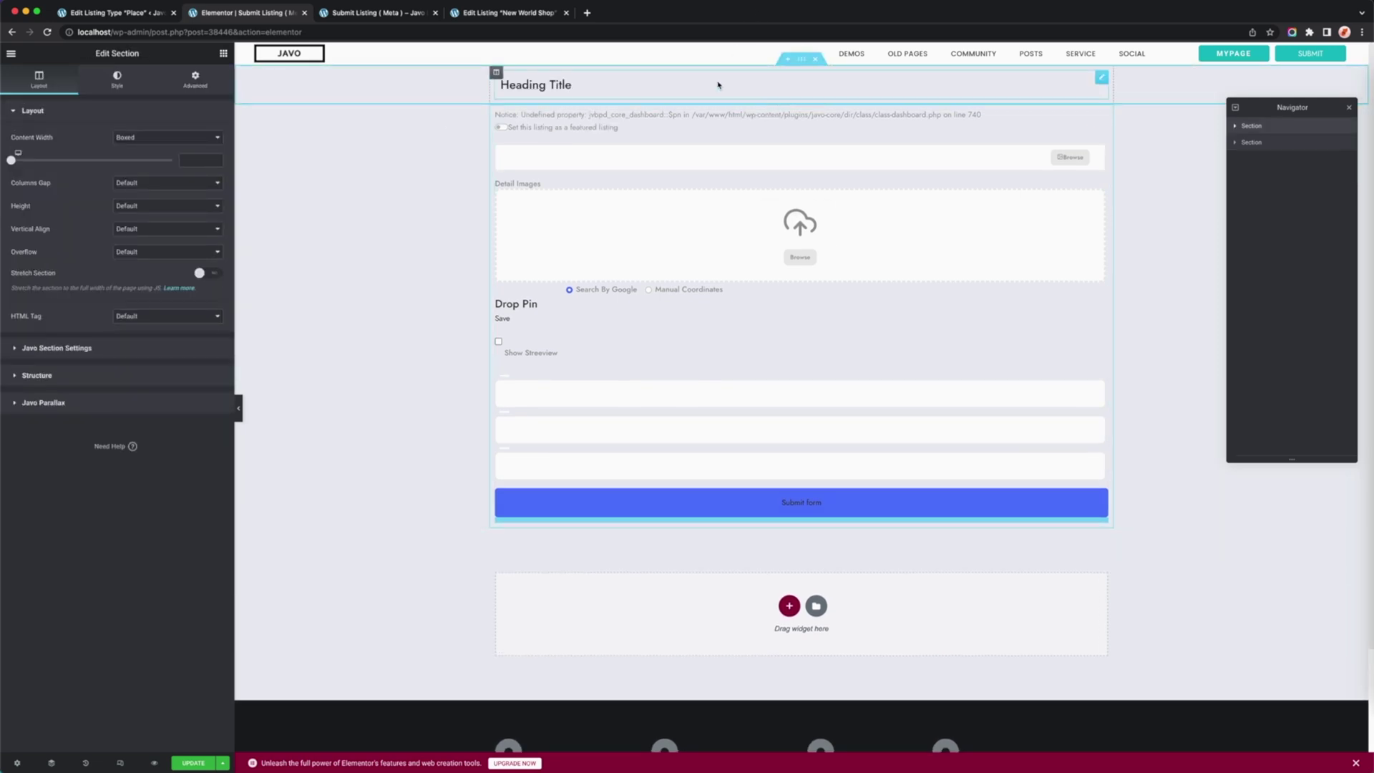
Set the heading title to "Submit Form" with center alignment, update the page and reload its preview.
{"action": "left_click", "coordinate": [568, 86]}
{"action": "key", "text": "ctrl+a"}
{"action": "type", "text": "Submit Form"}
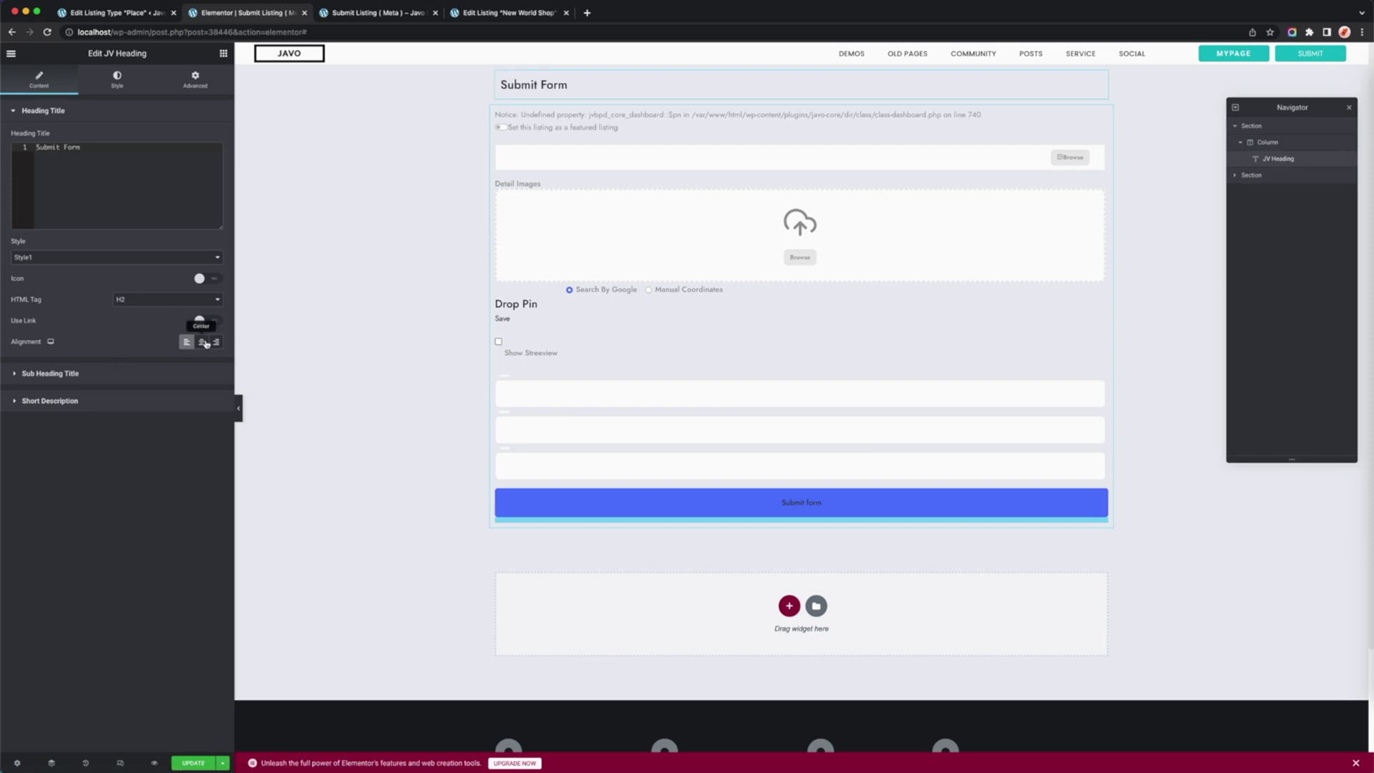
{"action": "left_click", "coordinate": [199, 342]}
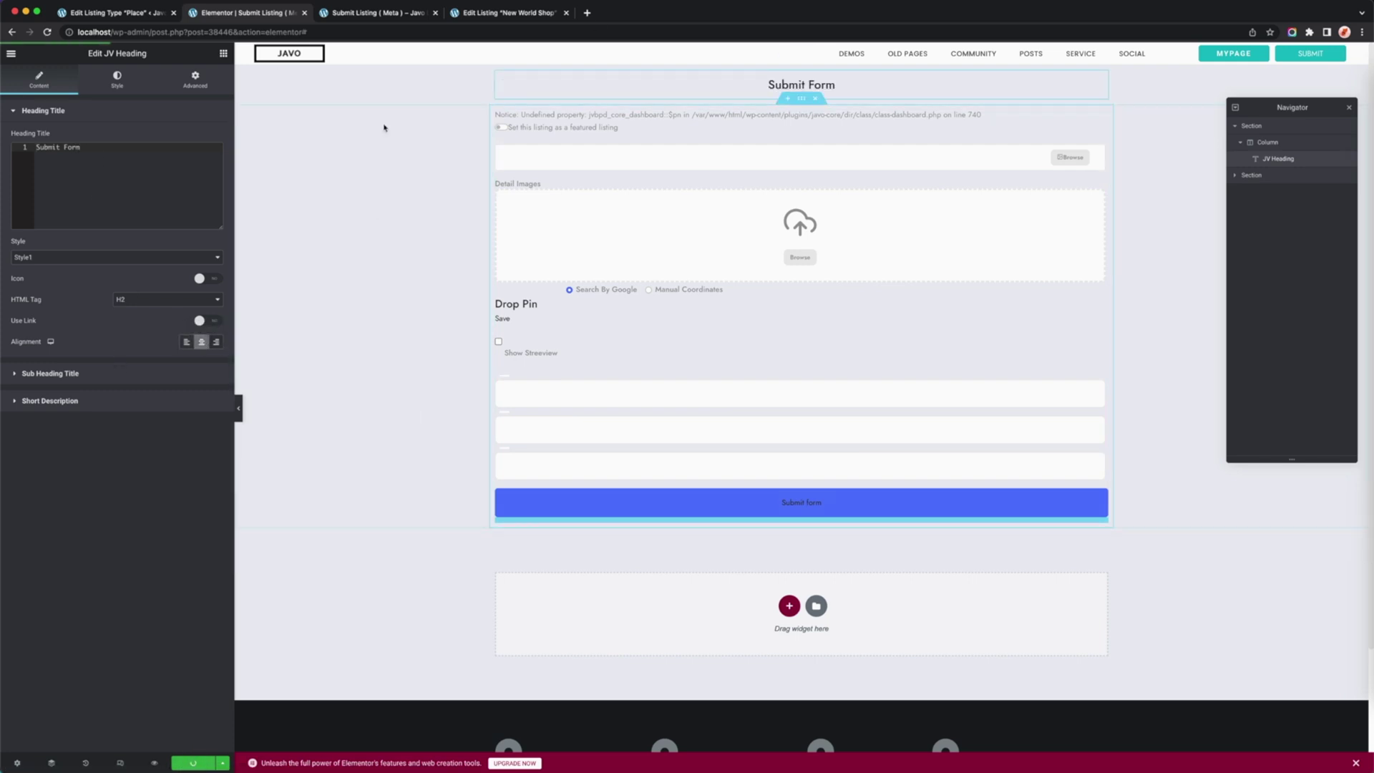
{"action": "left_click", "coordinate": [379, 13]}
{"action": "key", "text": "super+r"}
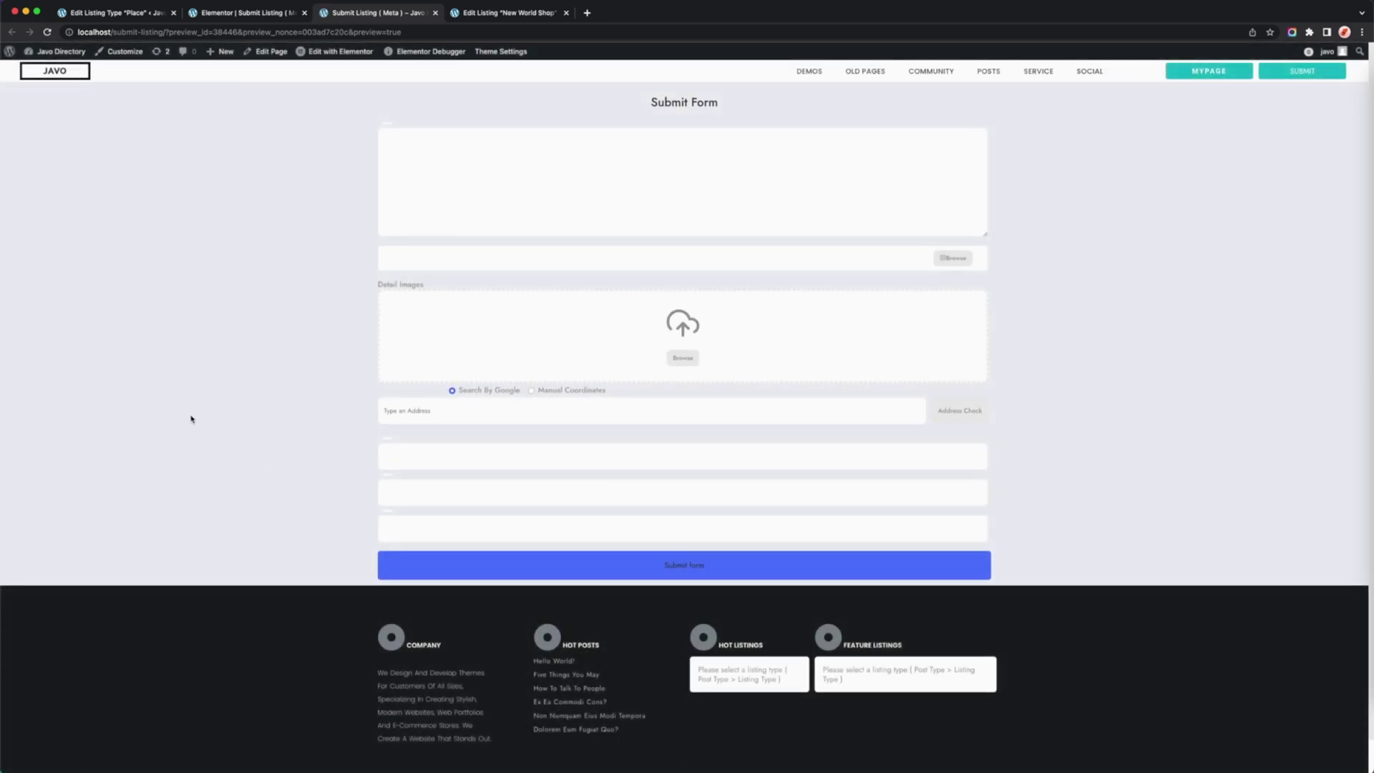
Examine the available and used fields in the Place listing type's form builder.
{"action": "left_click", "coordinate": [126, 13]}
{"action": "left_click", "coordinate": [284, 295]}
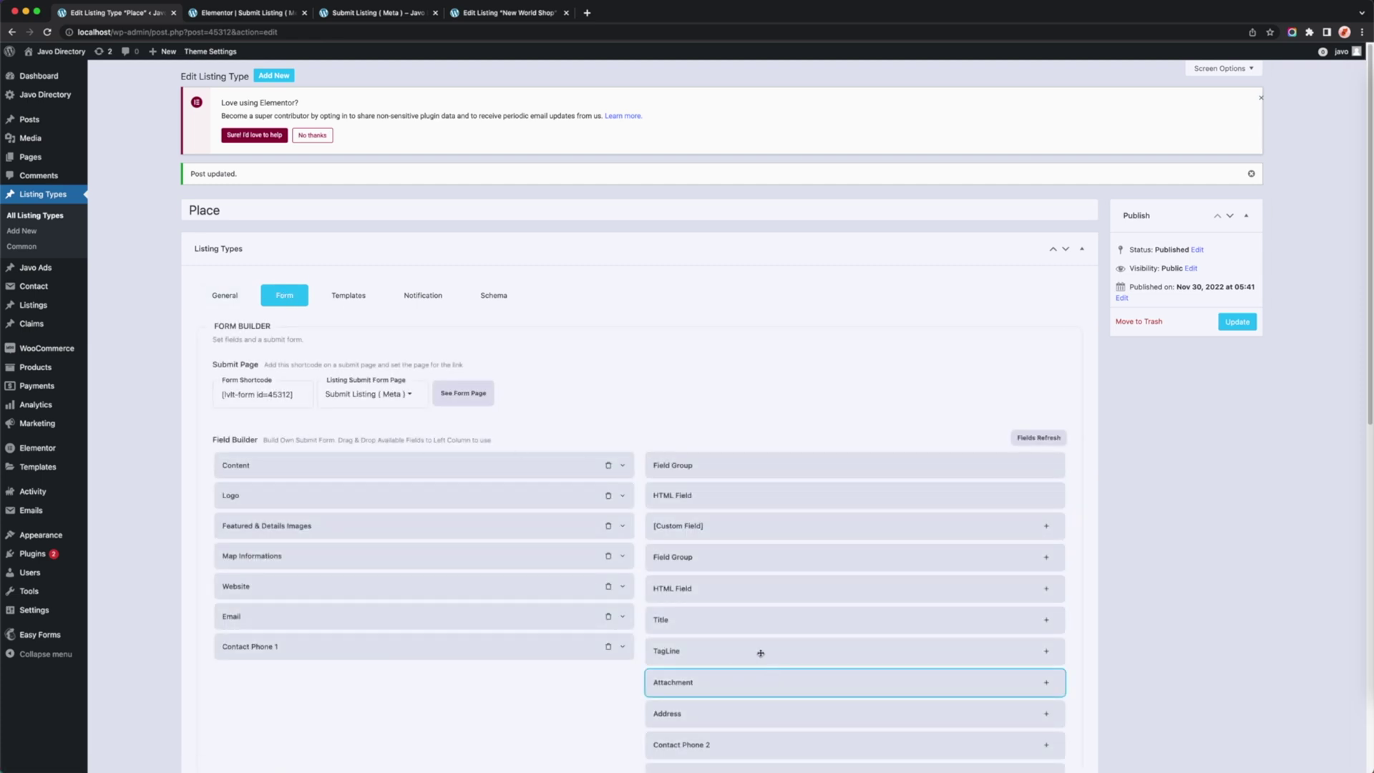
{"action": "scroll", "coordinate": [760, 653], "scroll_direction": "down", "scroll_amount": 2}
{"action": "scroll", "coordinate": [1138, 605], "scroll_direction": "down", "scroll_amount": 3}
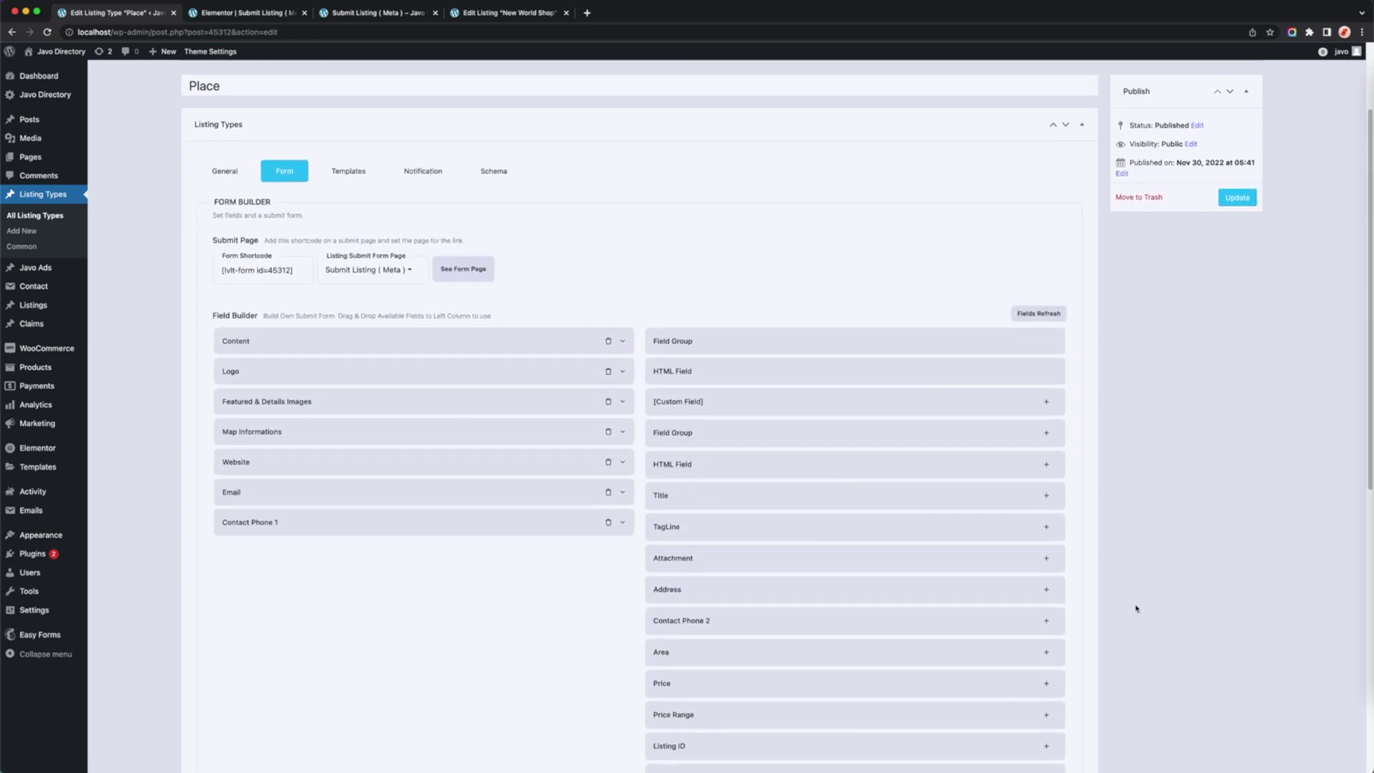
{"action": "scroll", "coordinate": [1002, 485], "scroll_direction": "down", "scroll_amount": 3}
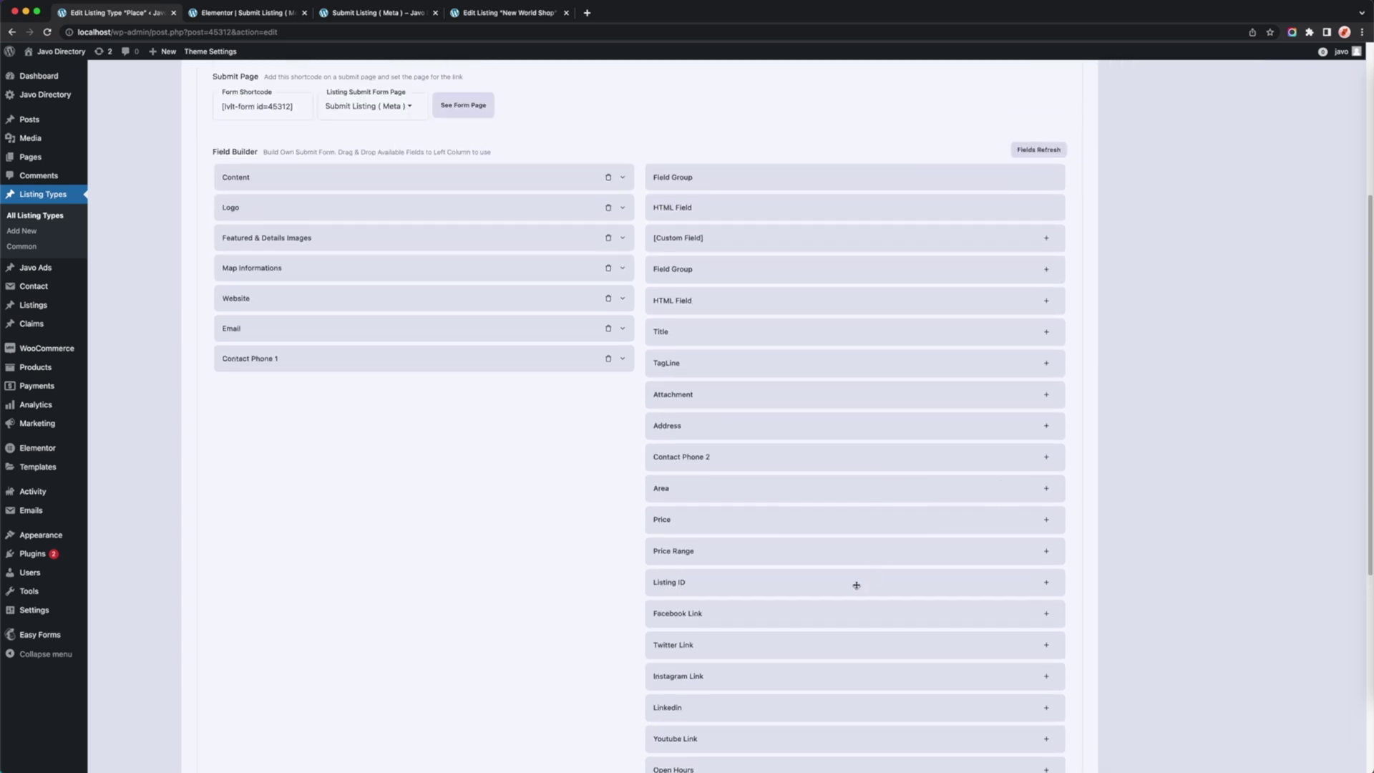
{"action": "scroll", "coordinate": [851, 609], "scroll_direction": "down", "scroll_amount": 3}
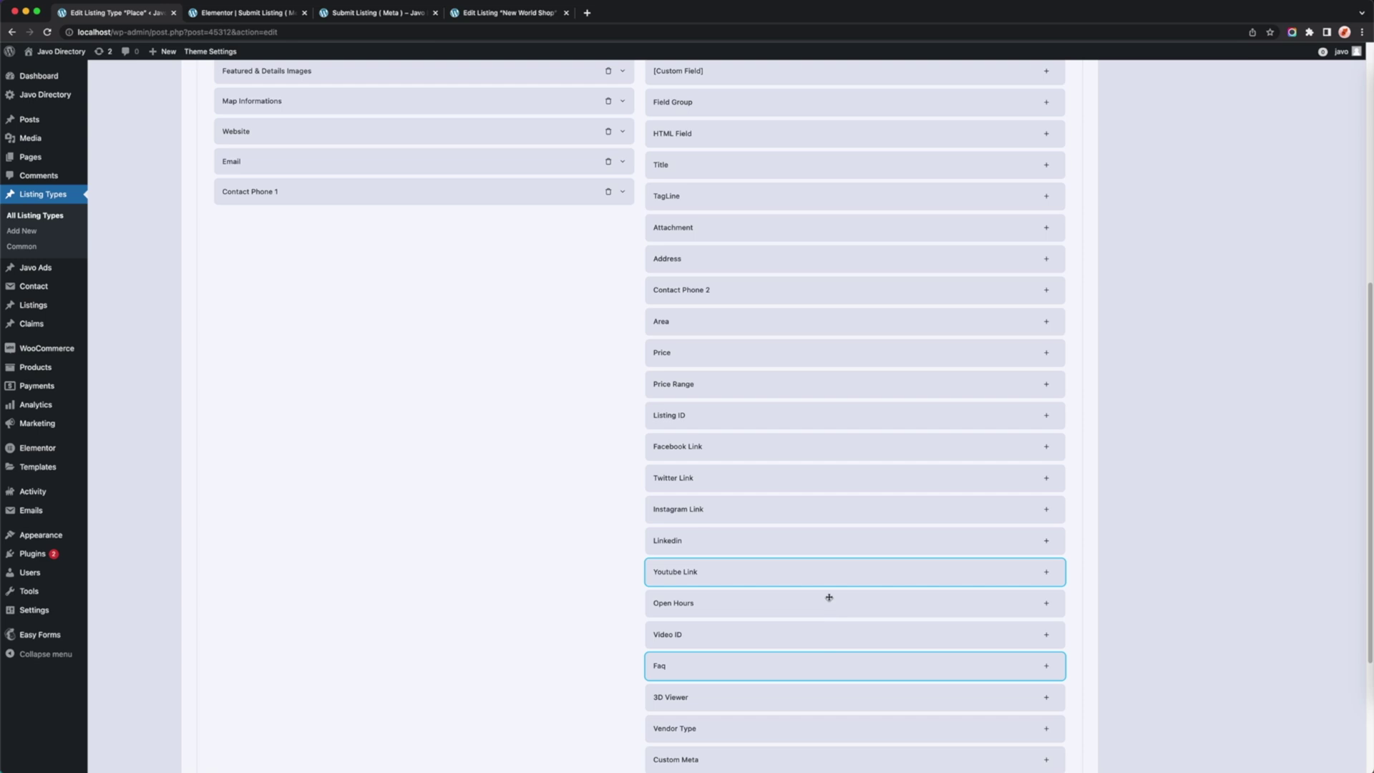
{"action": "scroll", "coordinate": [1038, 559], "scroll_direction": "up", "scroll_amount": 10}
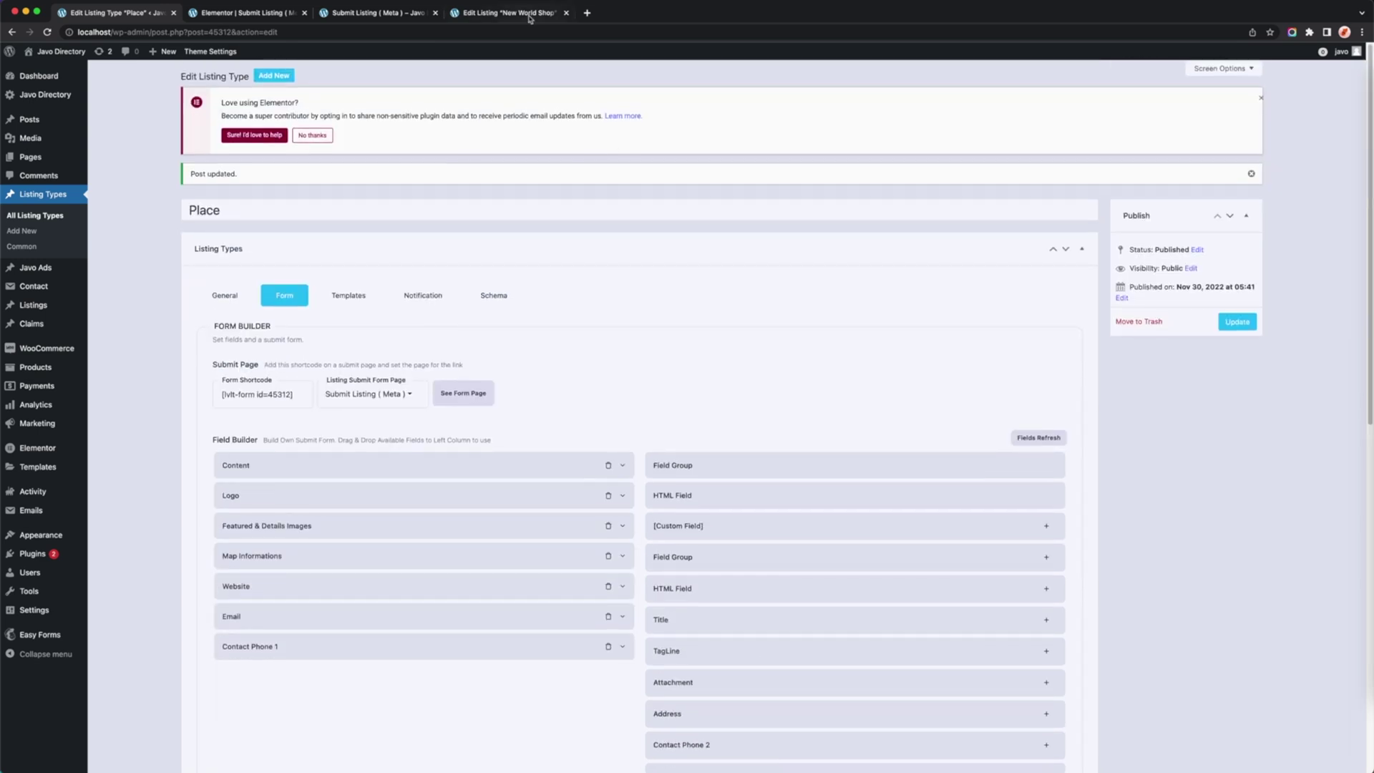
Assign the Place listing type to the New World Shop listing, update it and look through its submit form fields.
{"action": "left_click", "coordinate": [512, 13]}
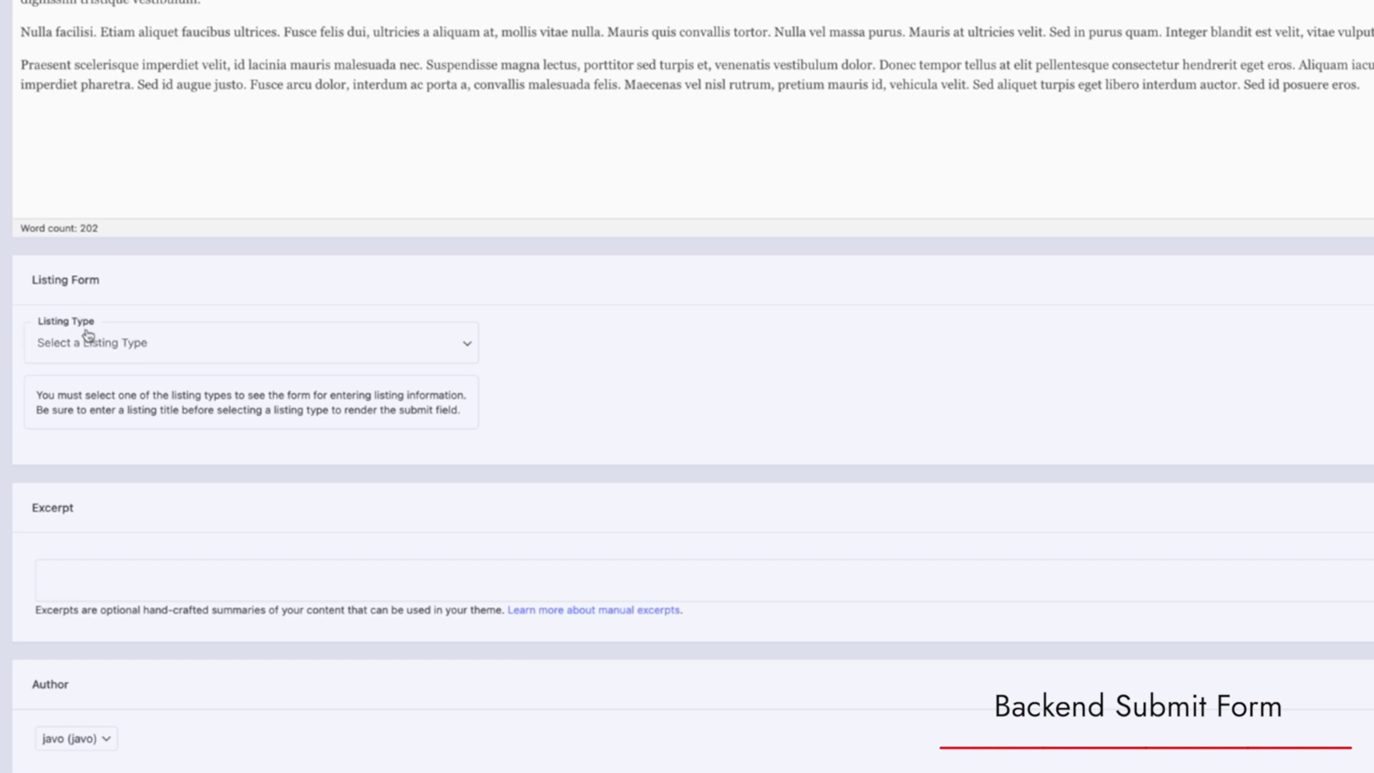
{"action": "left_click", "coordinate": [93, 344]}
{"action": "left_click", "coordinate": [584, 335]}
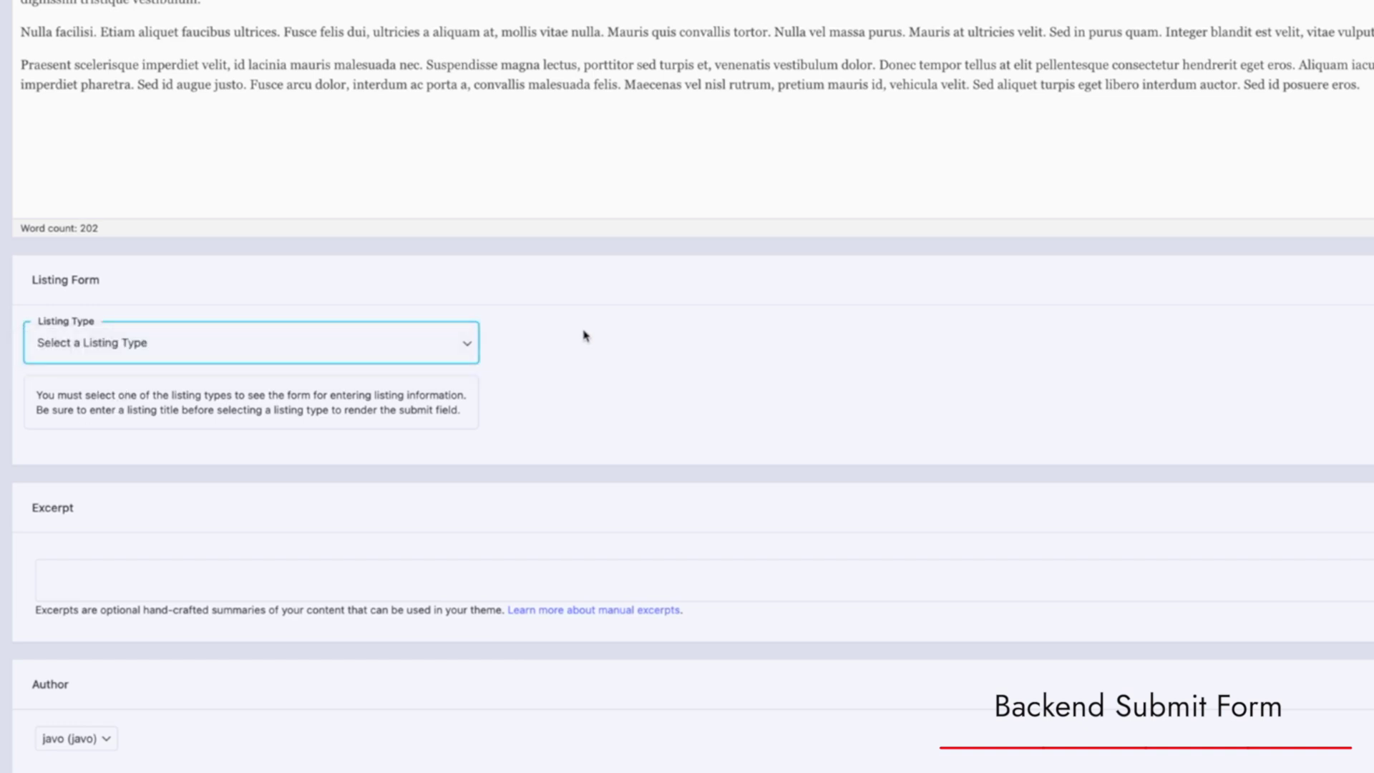
{"action": "left_click", "coordinate": [442, 346]}
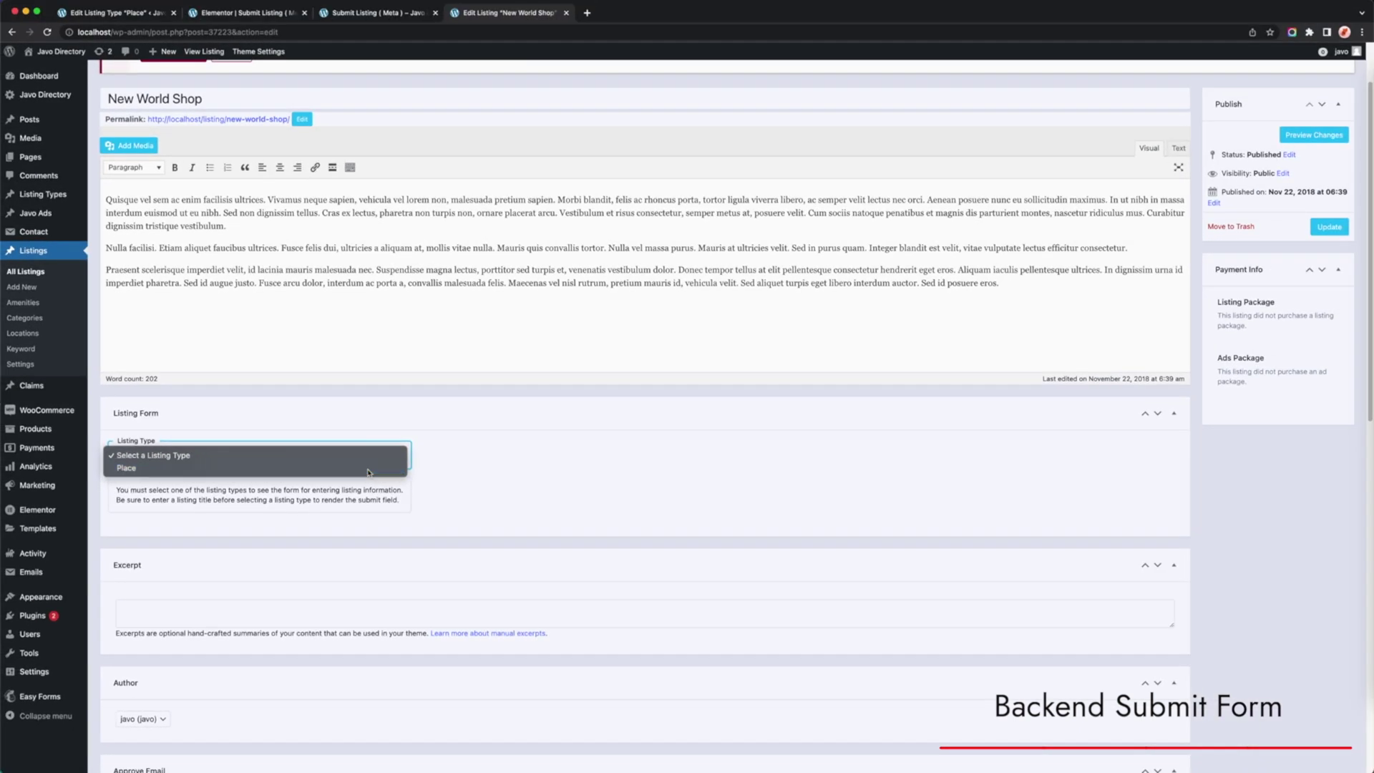
{"action": "left_click", "coordinate": [369, 470]}
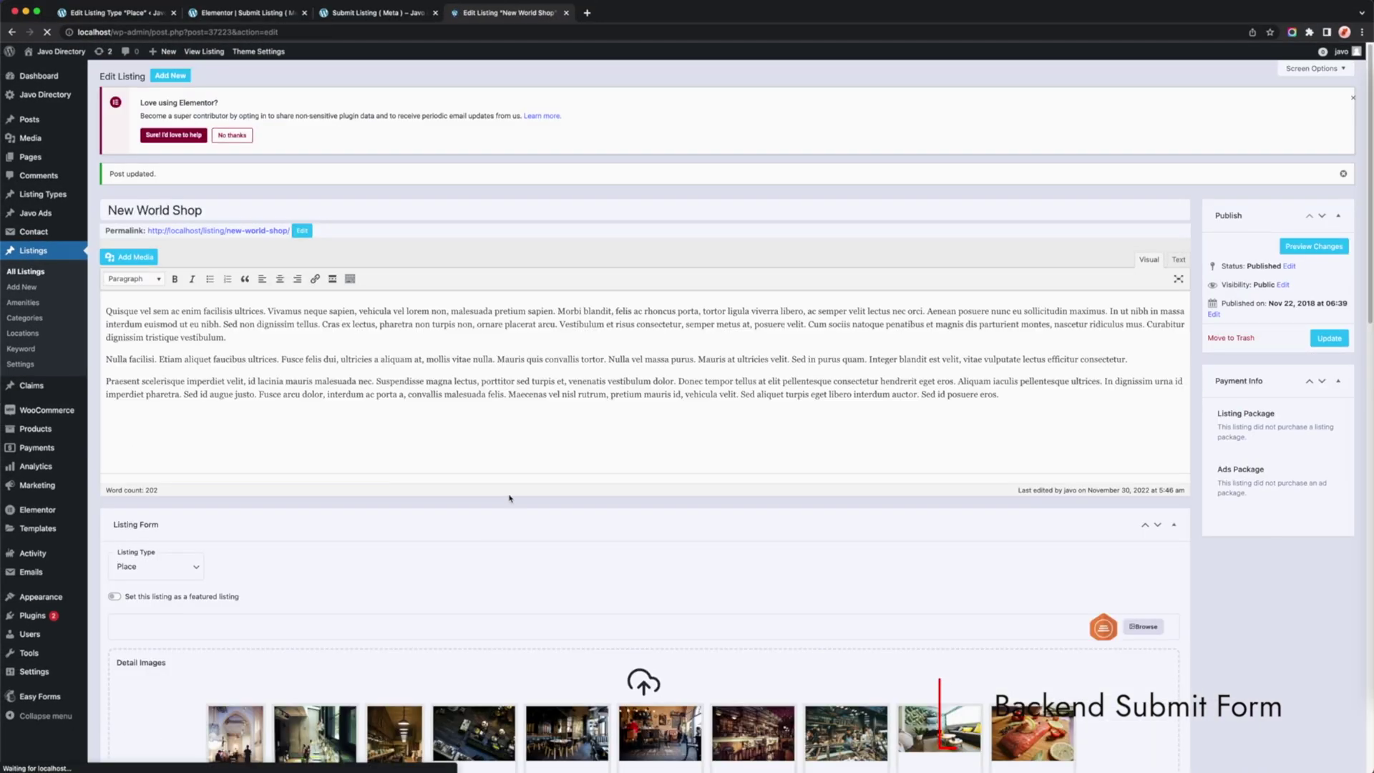
{"action": "scroll", "coordinate": [510, 501], "scroll_direction": "down", "scroll_amount": 7}
{"action": "scroll", "coordinate": [510, 502], "scroll_direction": "down", "scroll_amount": 2}
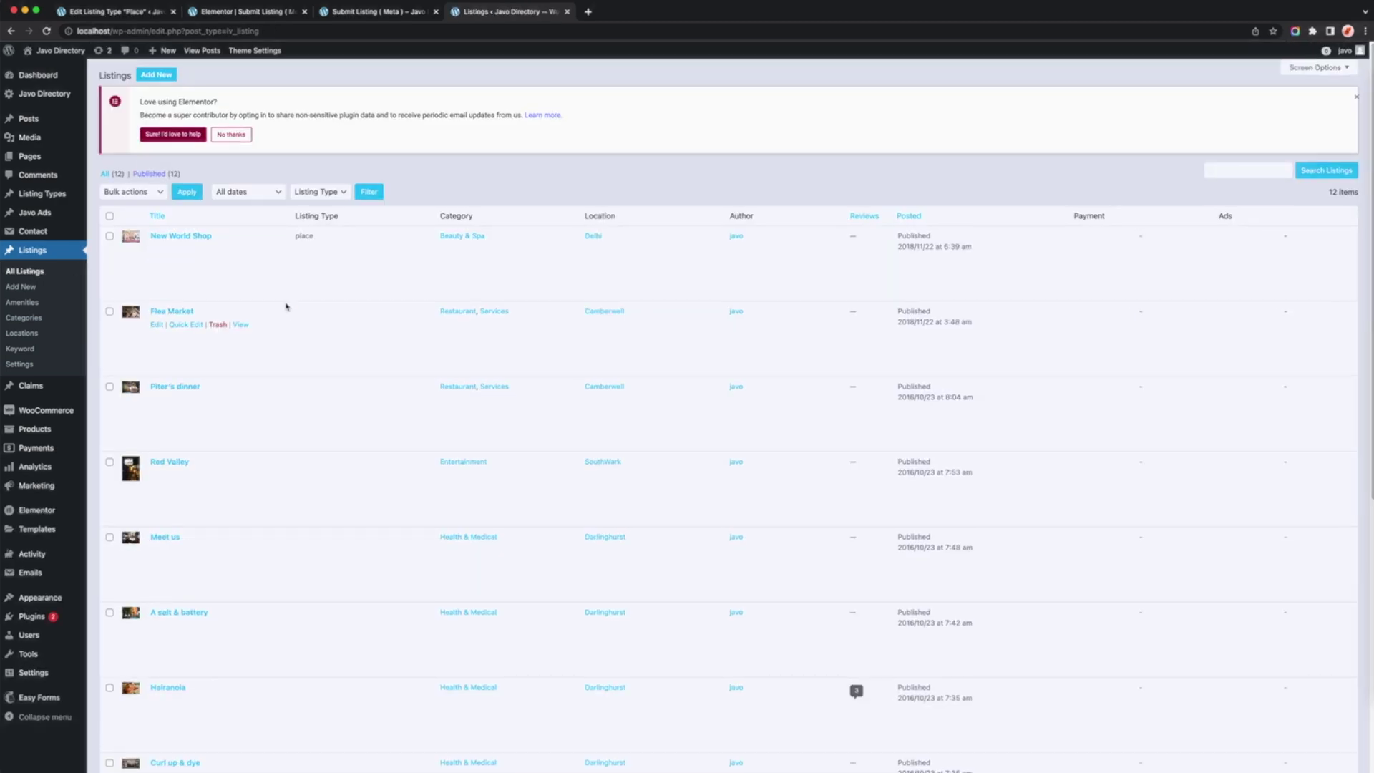
Assign all listings to the Place listing type with the bulk listing type migration in the listing settings.
{"action": "mouse_move", "coordinate": [331, 178]}
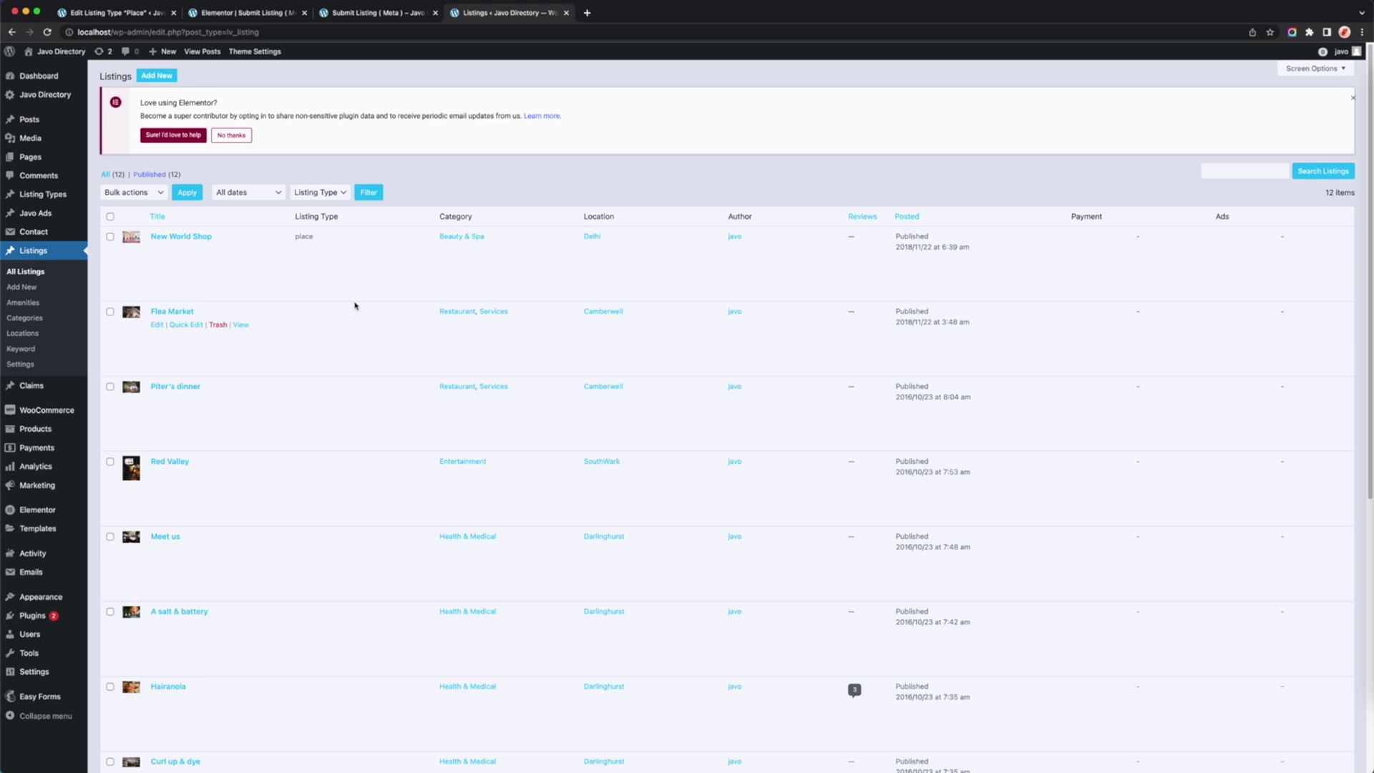
{"action": "left_click", "coordinate": [31, 367]}
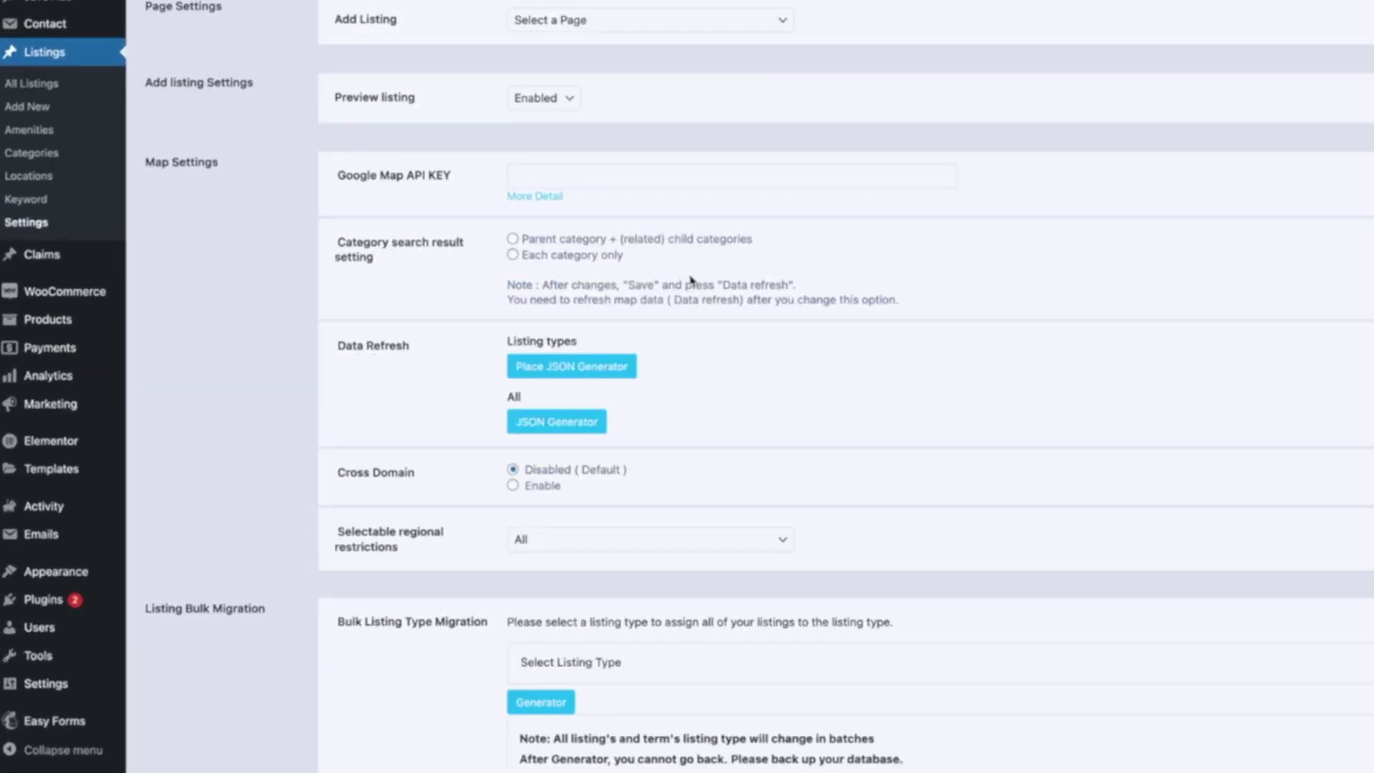
{"action": "scroll", "coordinate": [691, 279], "scroll_direction": "down", "scroll_amount": 1}
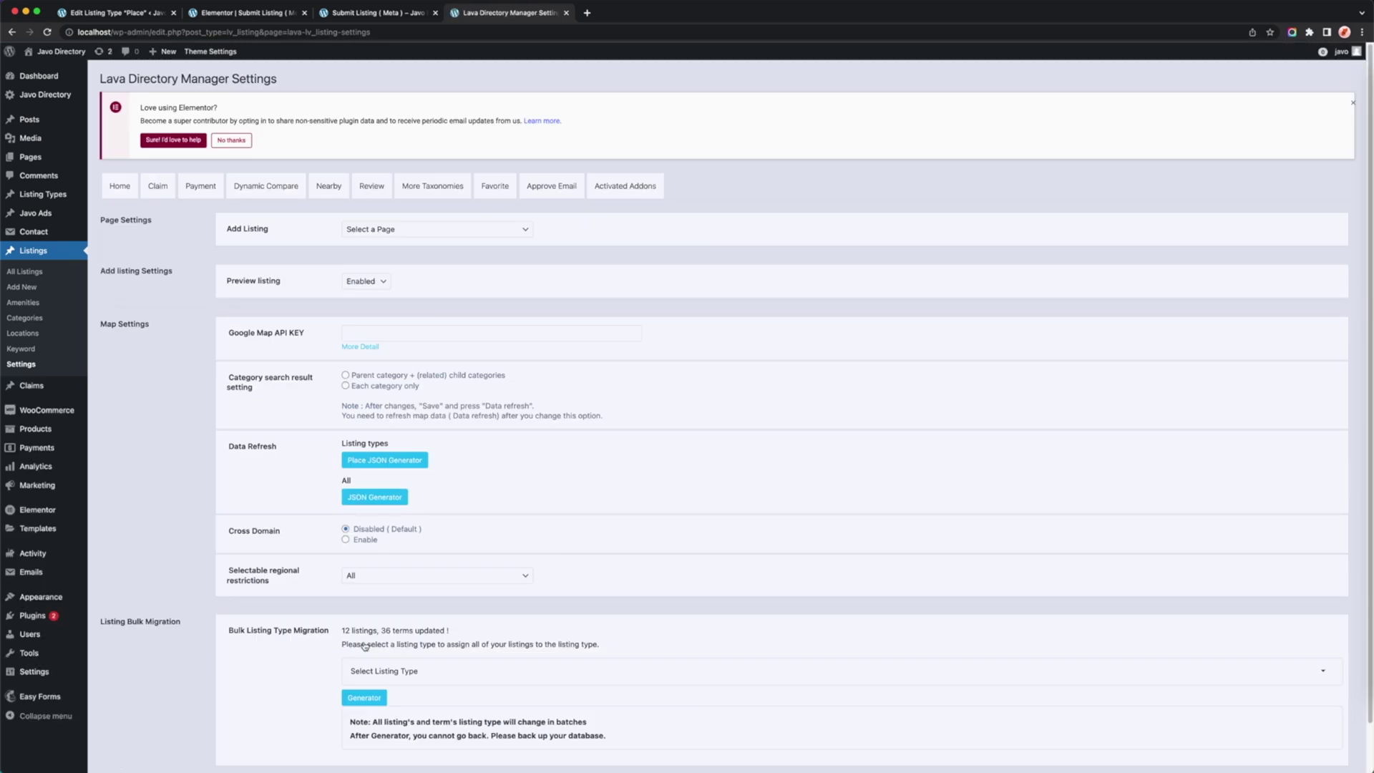
Check the listing type assigned to all listings, amenities, categories, locations and keywords.
{"action": "left_click", "coordinate": [40, 275]}
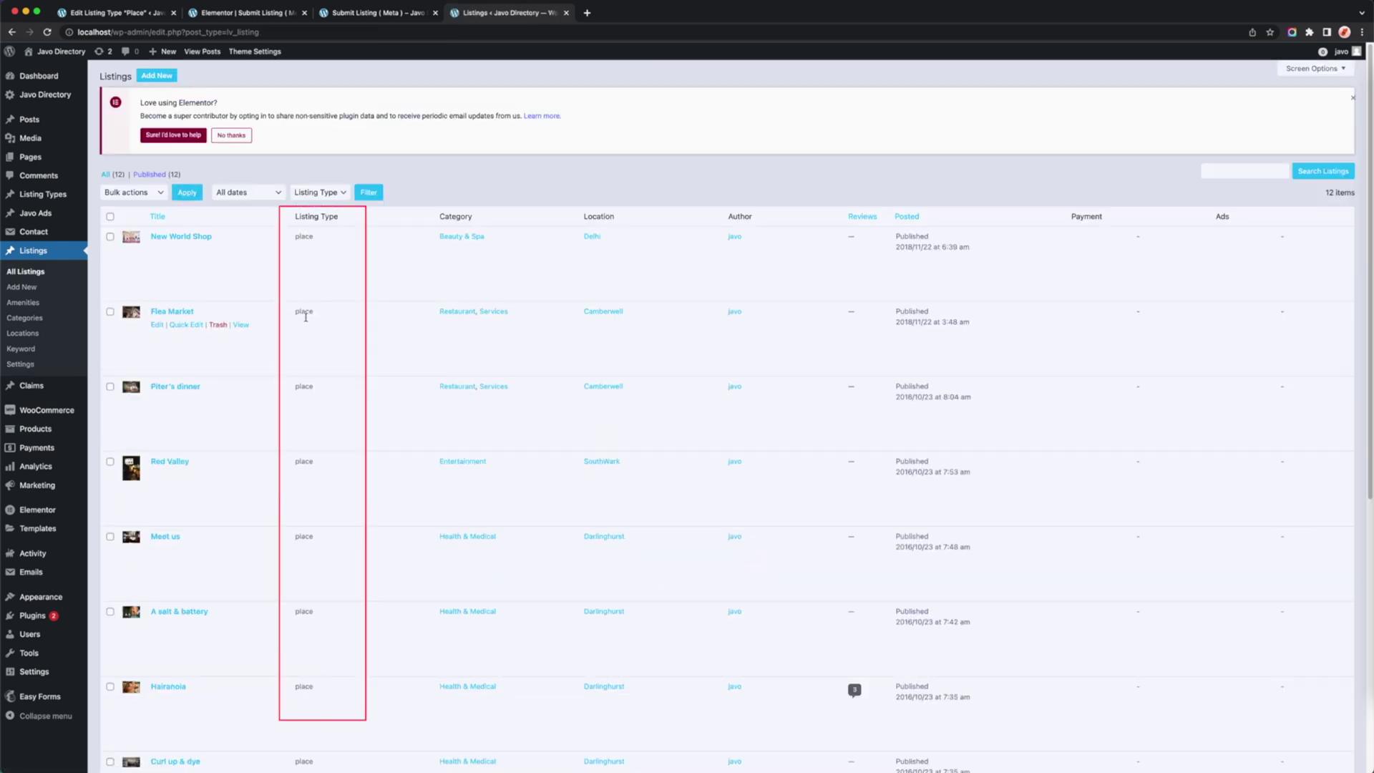
{"action": "scroll", "coordinate": [307, 451], "scroll_direction": "down", "scroll_amount": 6}
{"action": "left_click", "coordinate": [24, 302]}
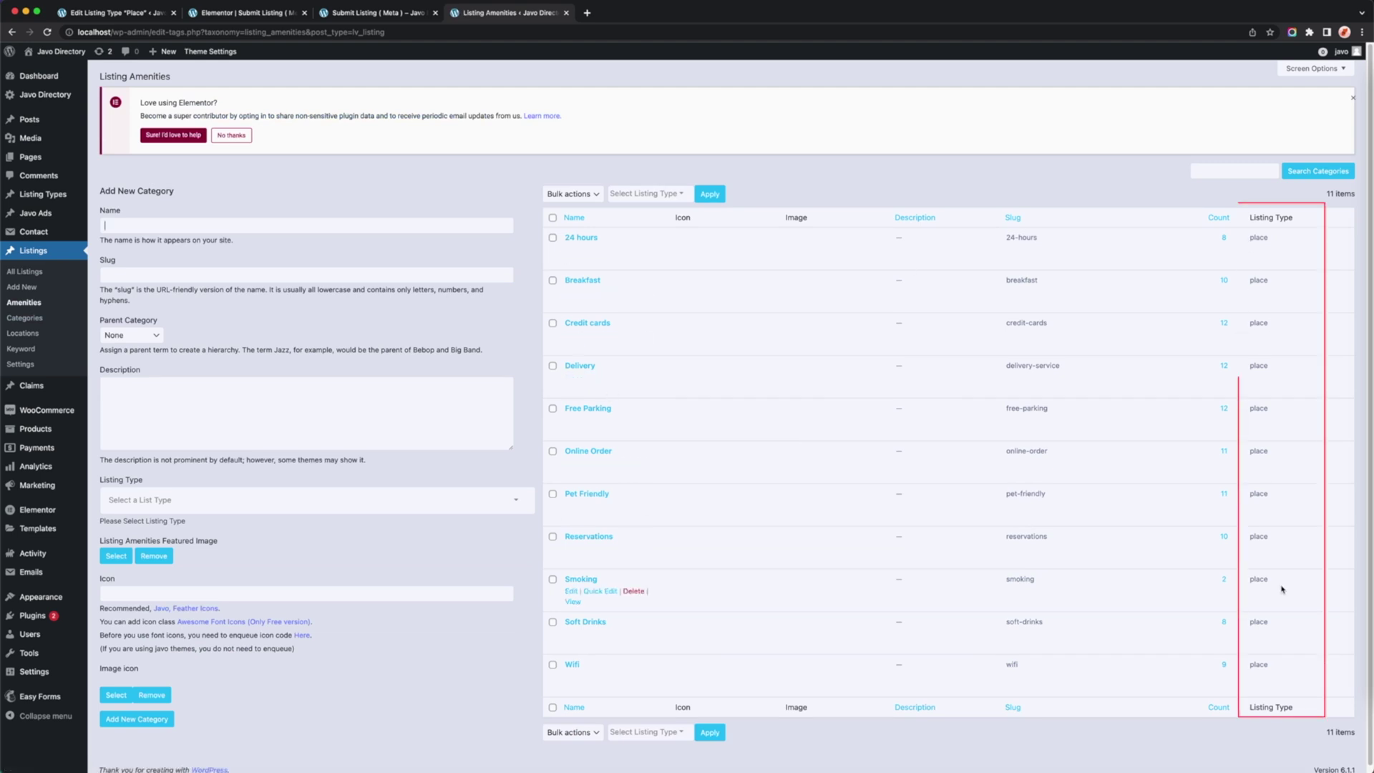
{"action": "left_click", "coordinate": [24, 318]}
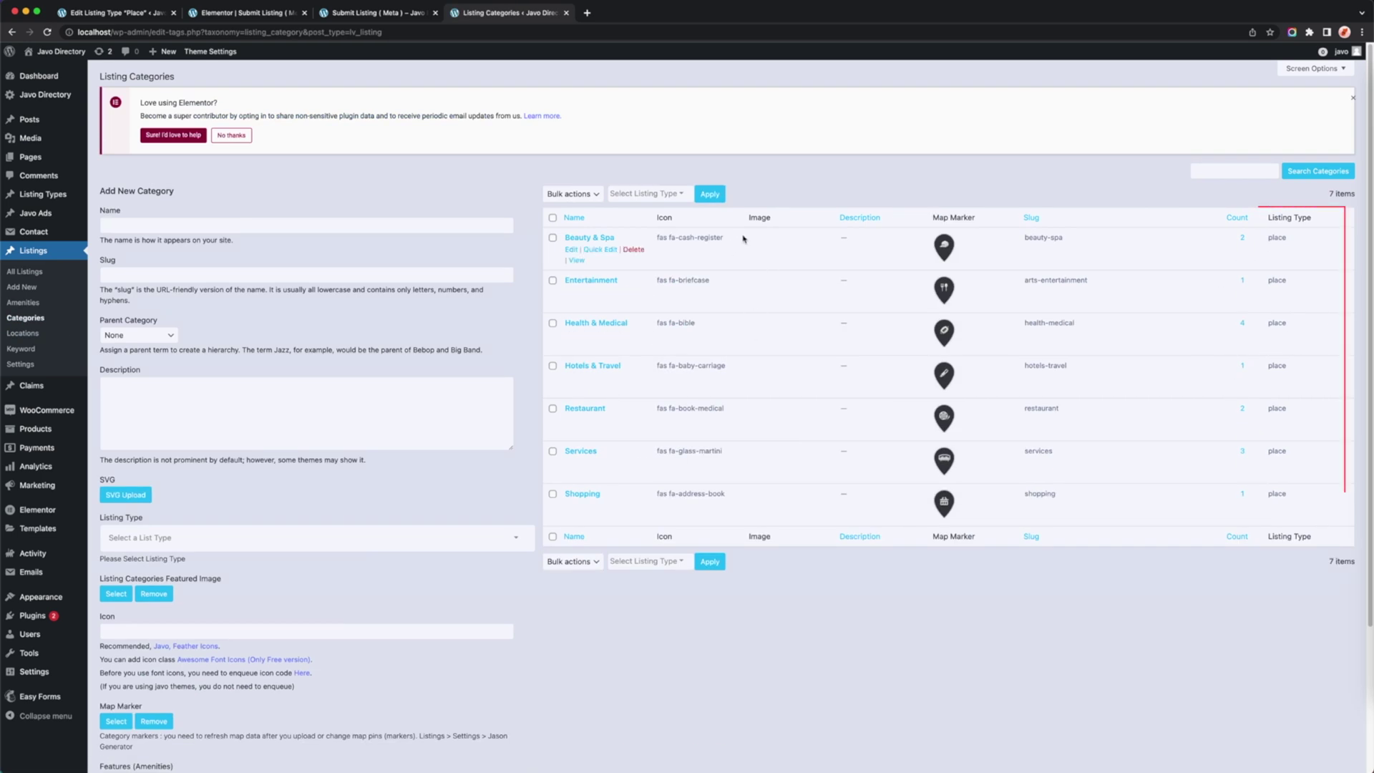
{"action": "left_click", "coordinate": [30, 341]}
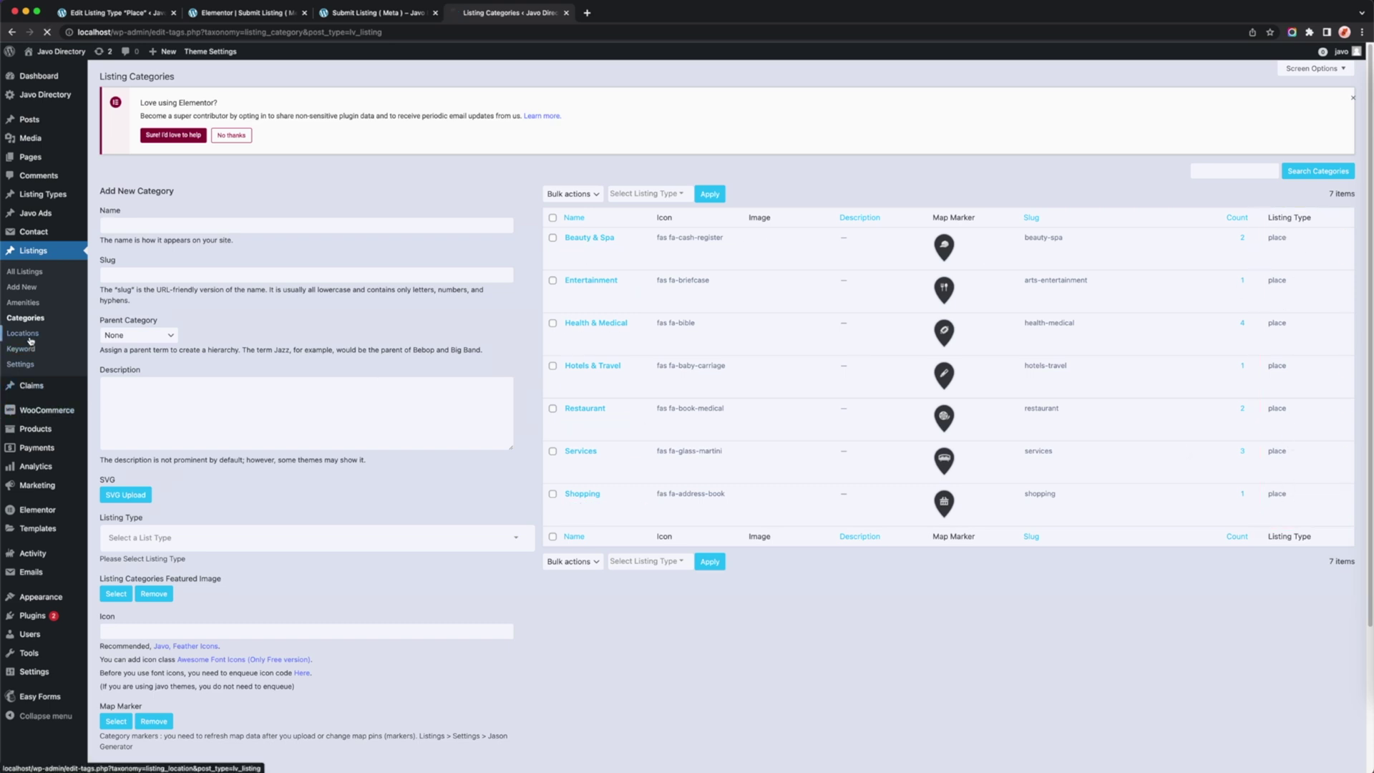
{"action": "left_click", "coordinate": [29, 355]}
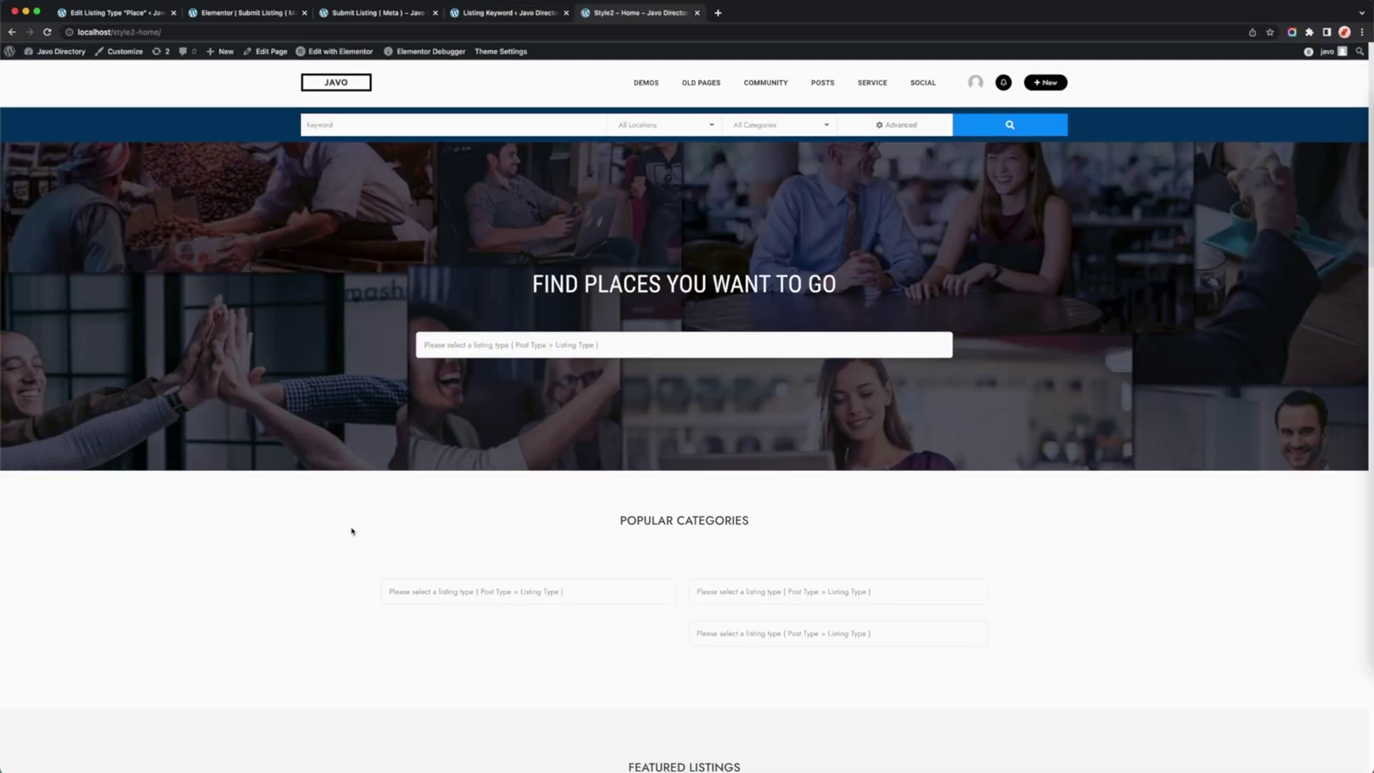
Open the Style2 home page in Elementor and set the listing type of the Post Block under "Find Places You Want to Go" to place.
{"action": "scroll", "coordinate": [352, 531], "scroll_direction": "down", "scroll_amount": 10}
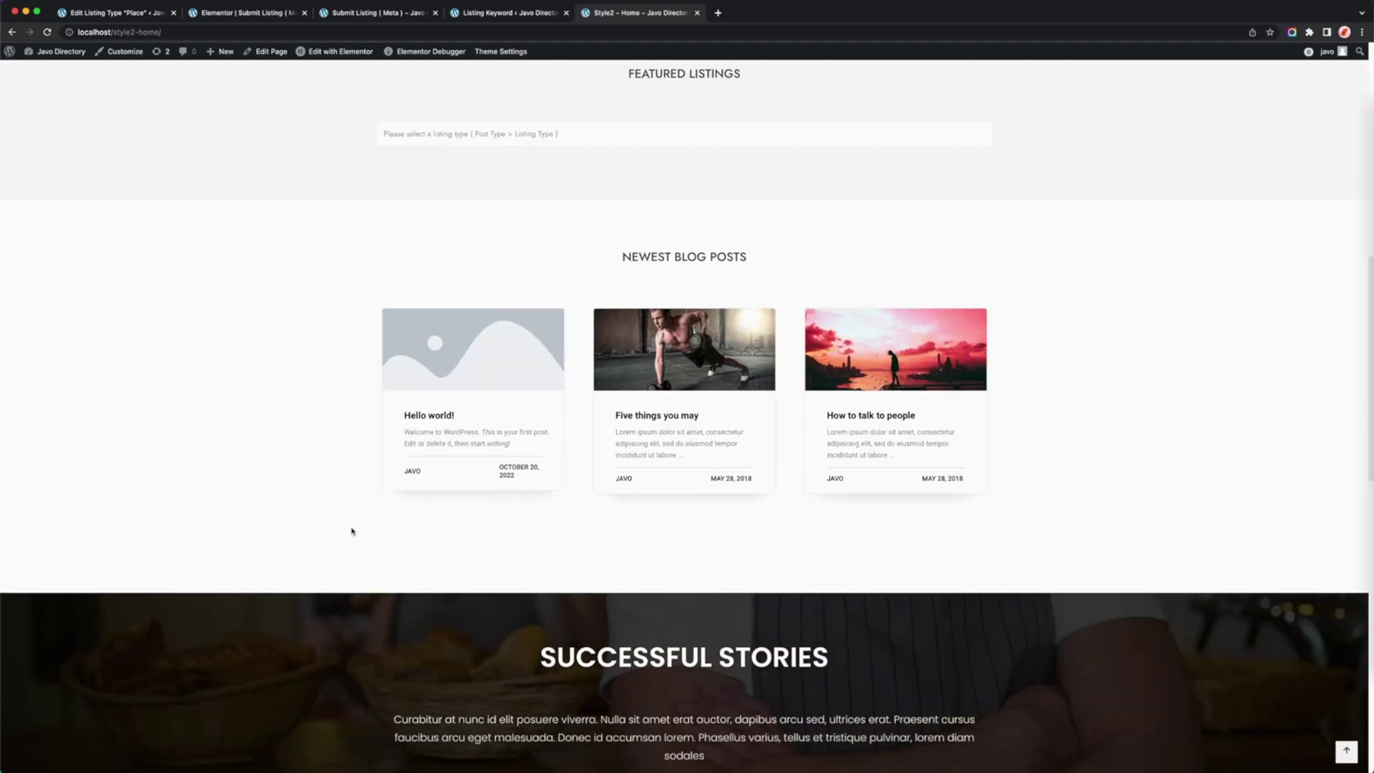
{"action": "scroll", "coordinate": [351, 531], "scroll_direction": "up", "scroll_amount": 10}
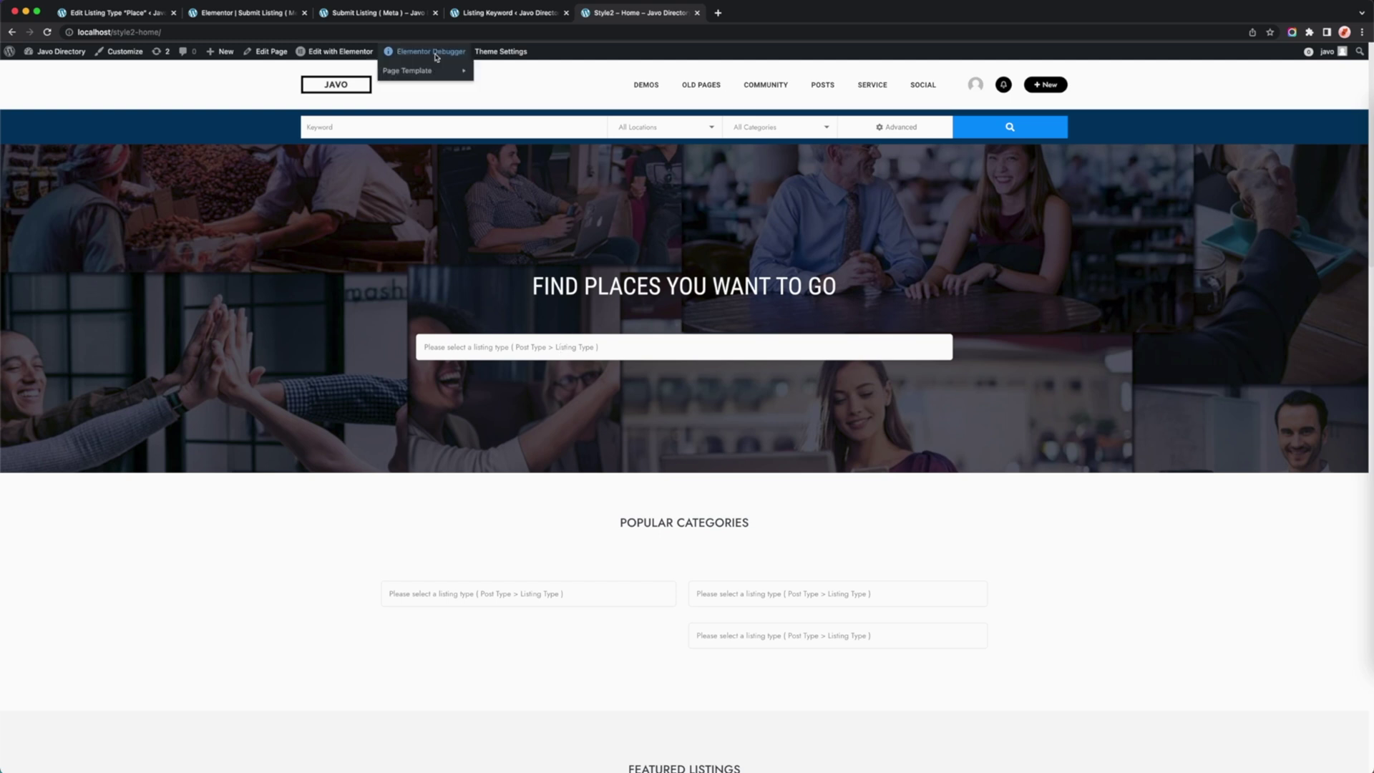
{"action": "left_click", "coordinate": [344, 51]}
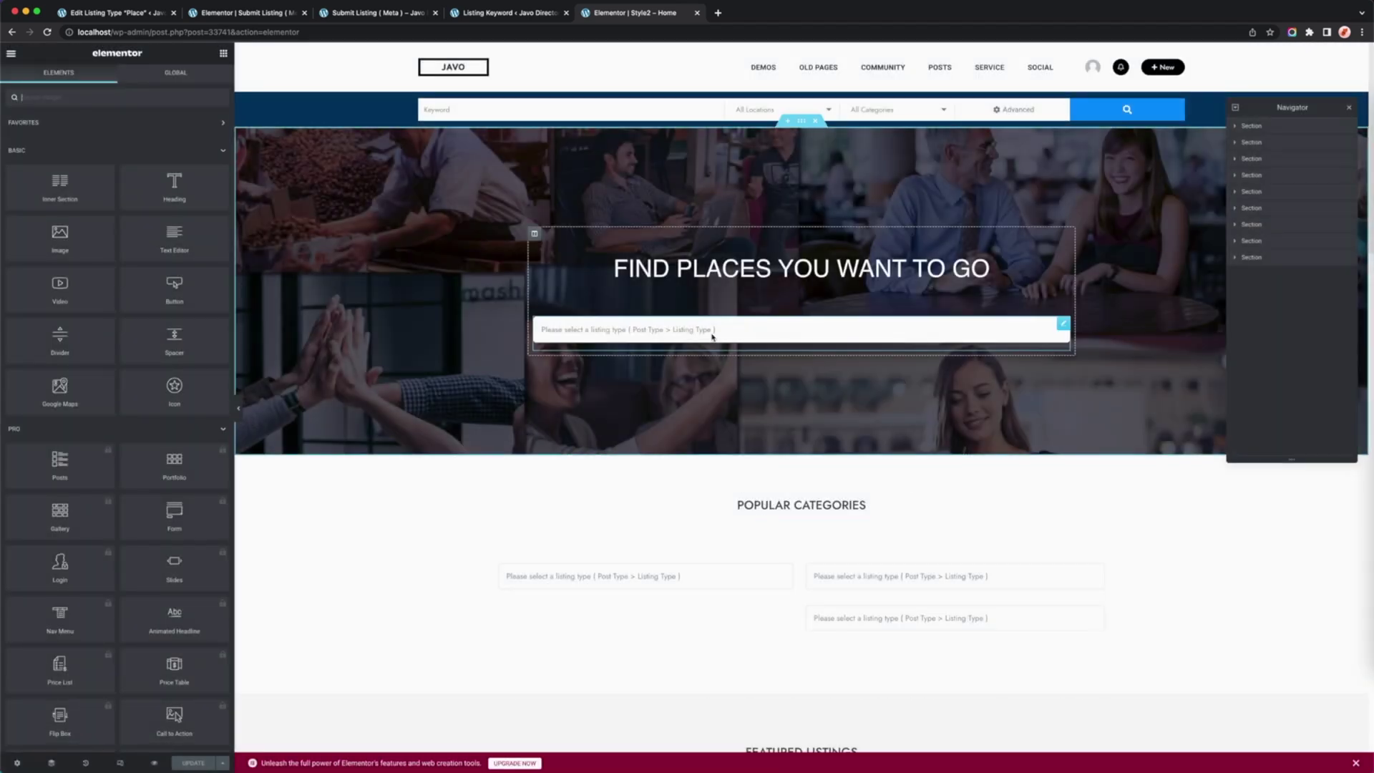
{"action": "left_click", "coordinate": [712, 336]}
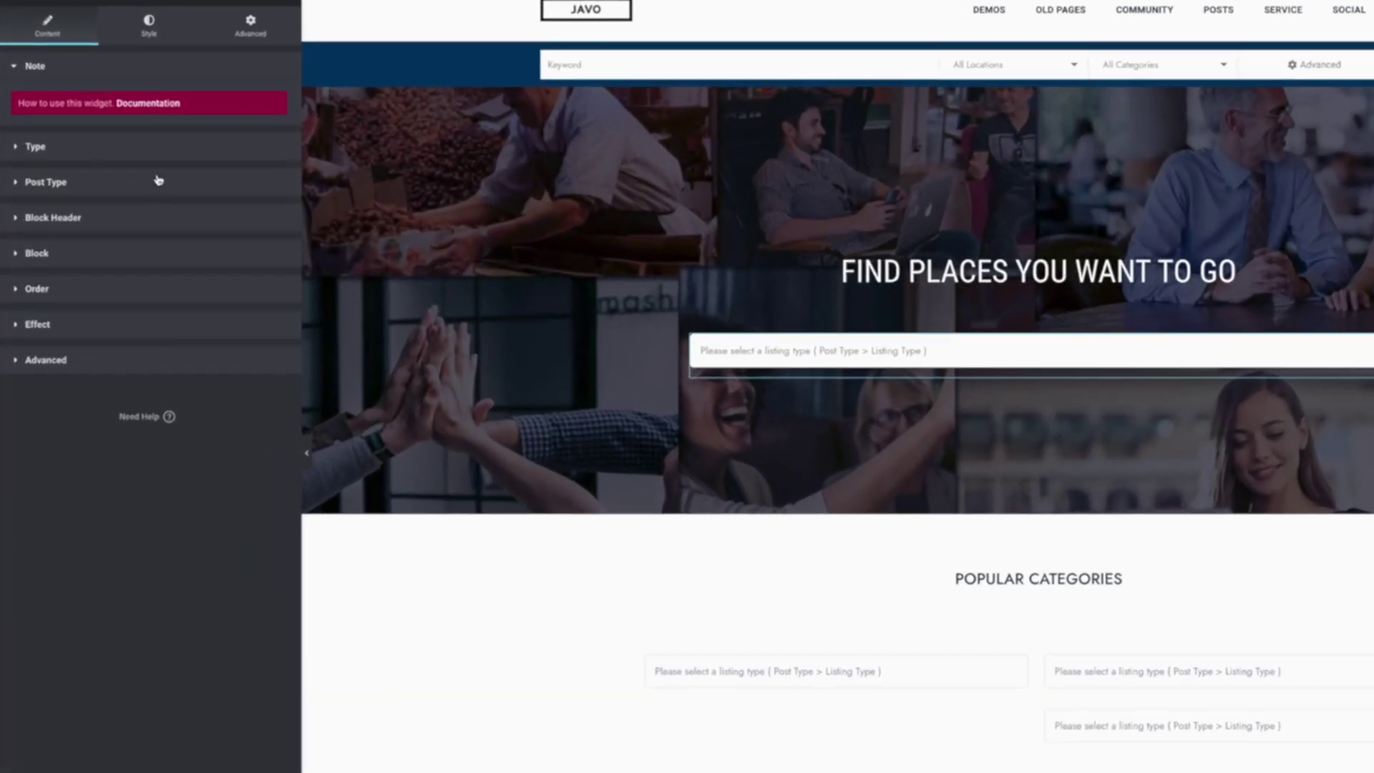
{"action": "left_click", "coordinate": [120, 199]}
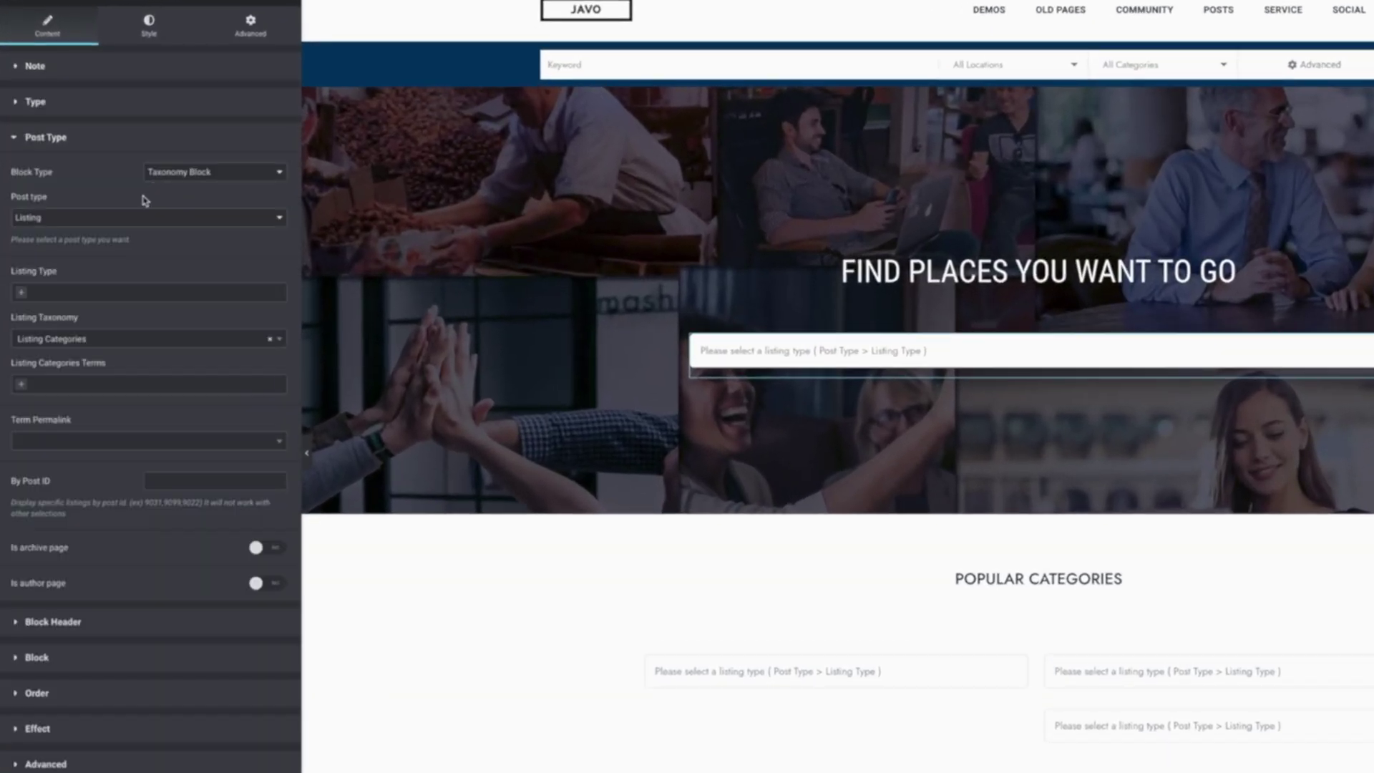
{"action": "left_click", "coordinate": [65, 293]}
{"action": "left_click", "coordinate": [61, 312]}
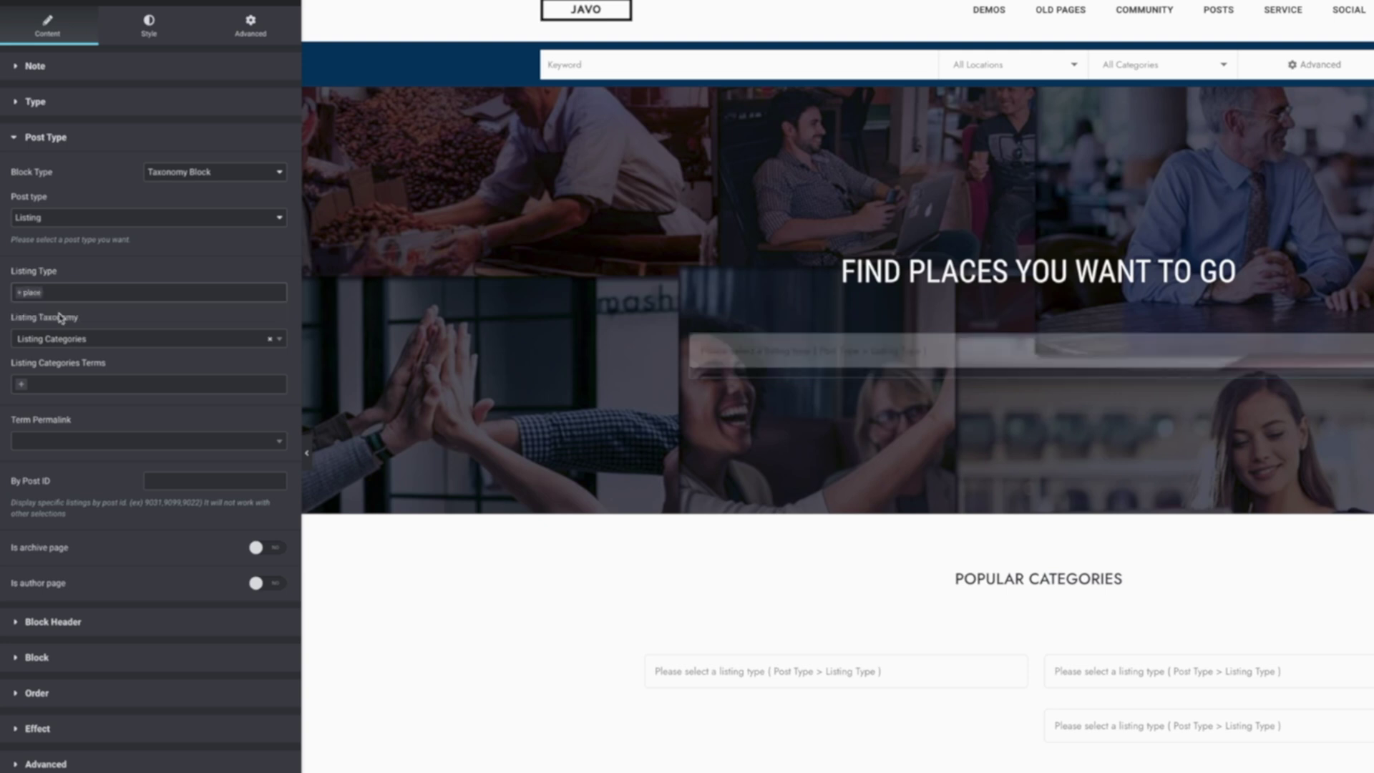
Add the category terms Beauty & Spa, Entertainment, Health & Medical, Restaurant, Services and Shopping to the hero Post Block.
{"action": "left_click", "coordinate": [60, 382]}
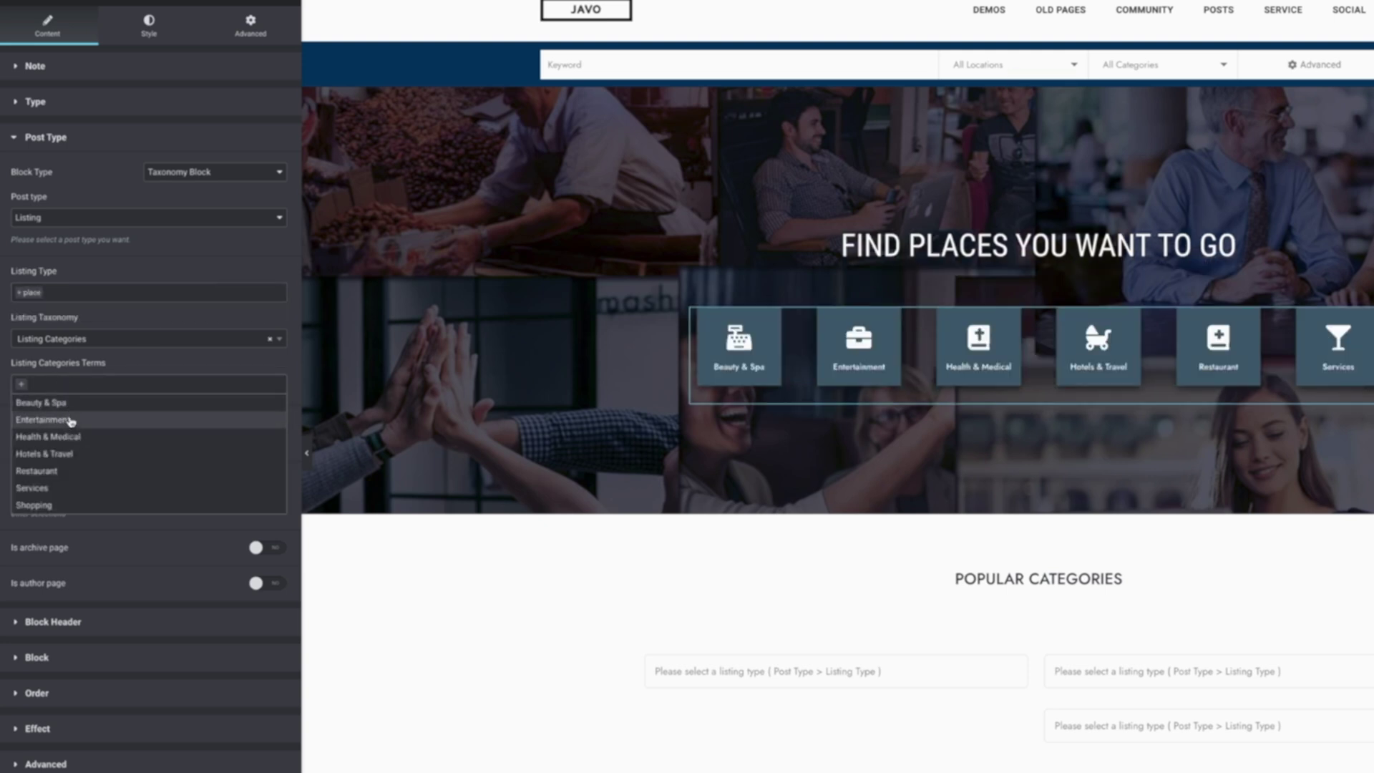
{"action": "left_click", "coordinate": [71, 405]}
{"action": "left_click", "coordinate": [94, 388]}
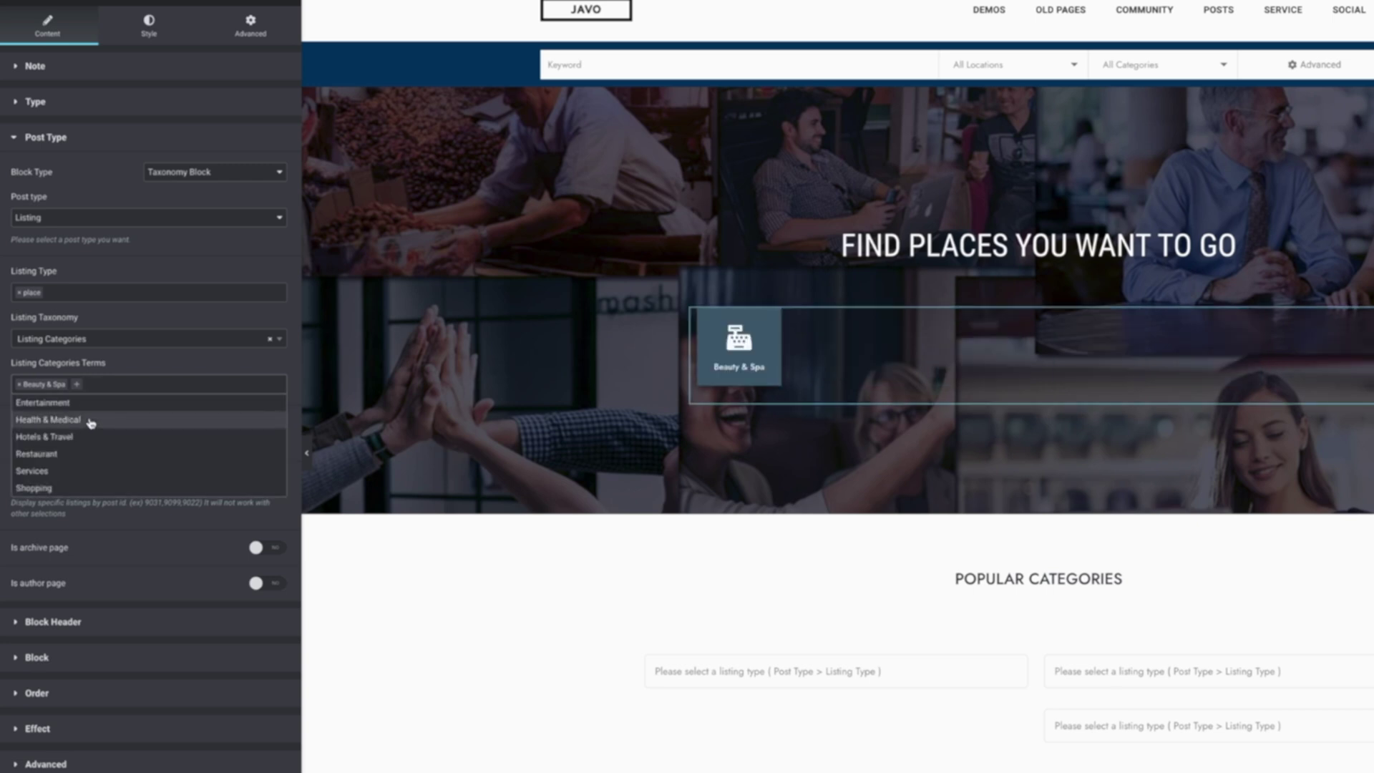
{"action": "left_click", "coordinate": [94, 411]}
{"action": "left_click", "coordinate": [134, 387]}
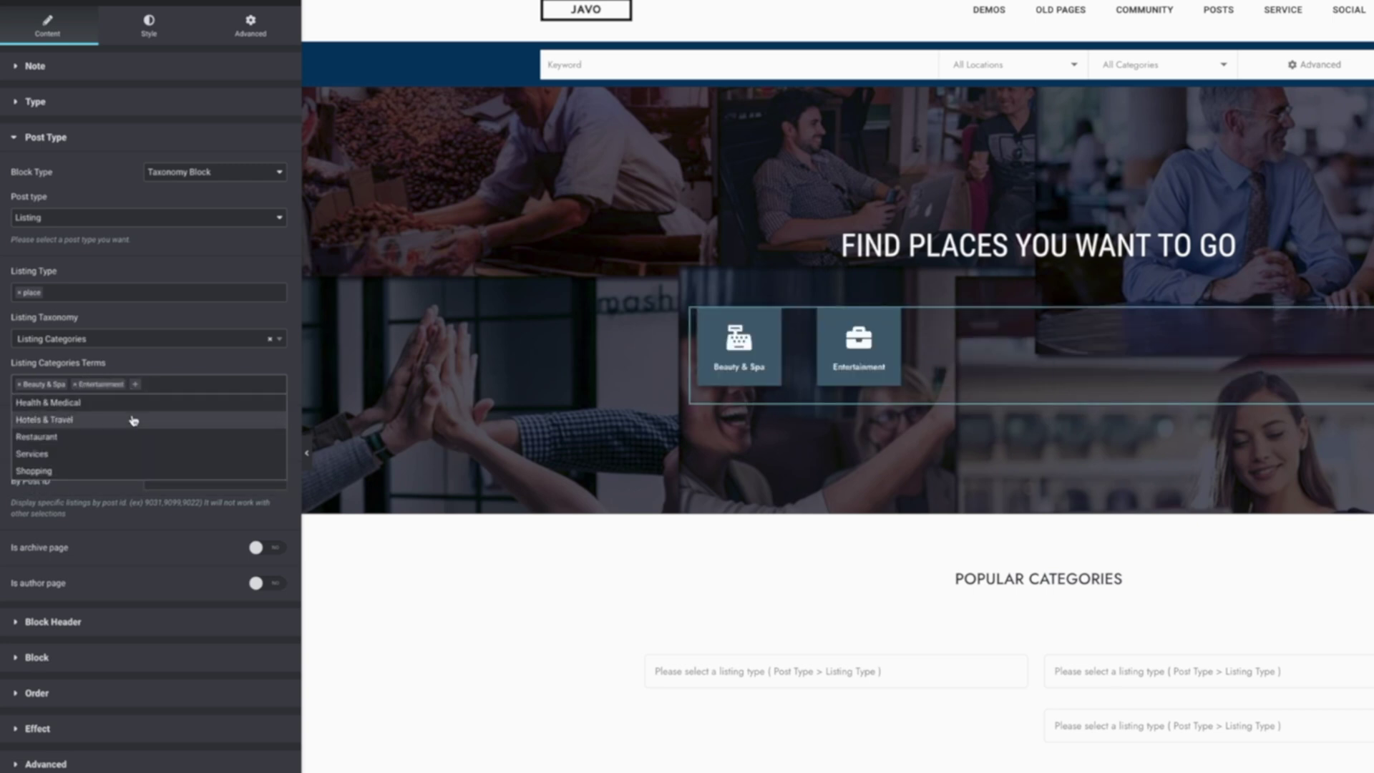
{"action": "left_click", "coordinate": [141, 405]}
{"action": "left_click", "coordinate": [206, 392]}
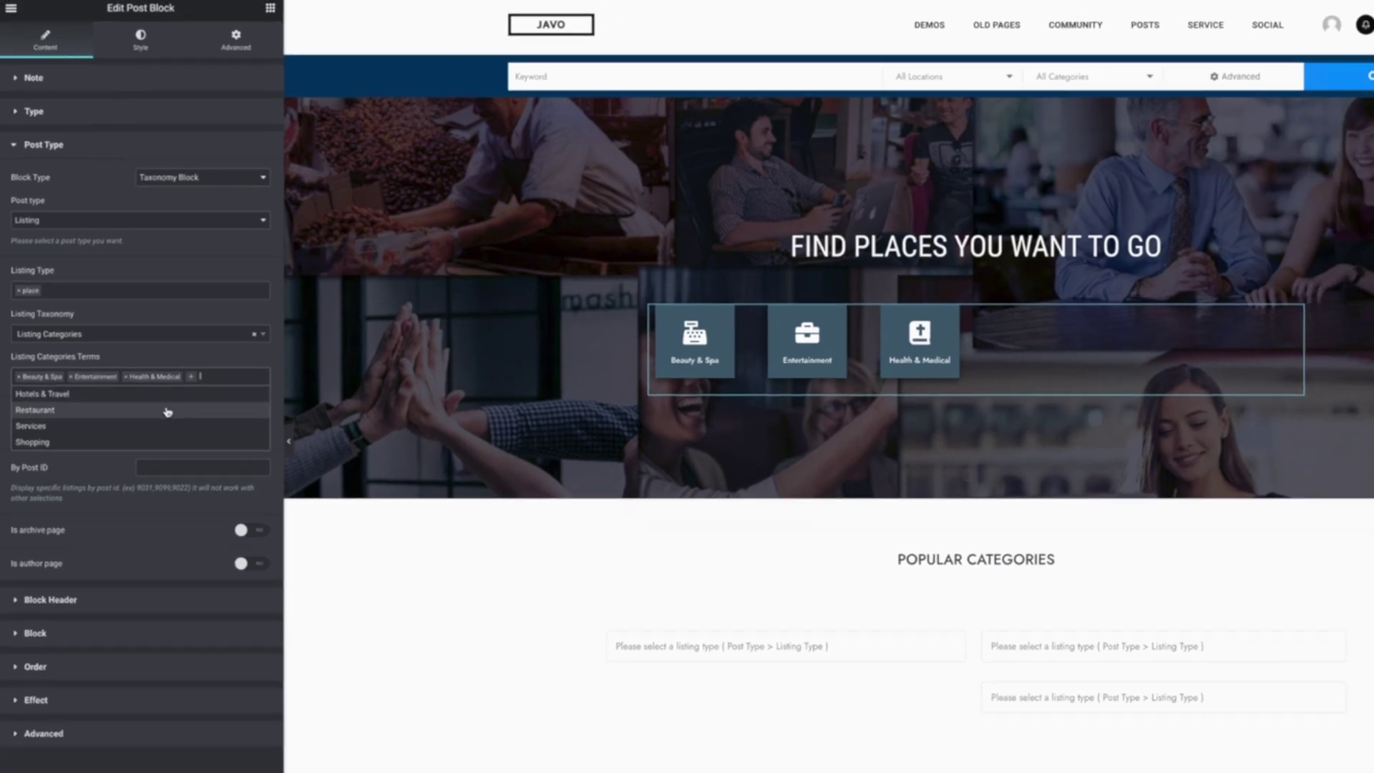
{"action": "left_click", "coordinate": [35, 419]}
{"action": "left_click", "coordinate": [236, 384]}
{"action": "left_click", "coordinate": [229, 421]}
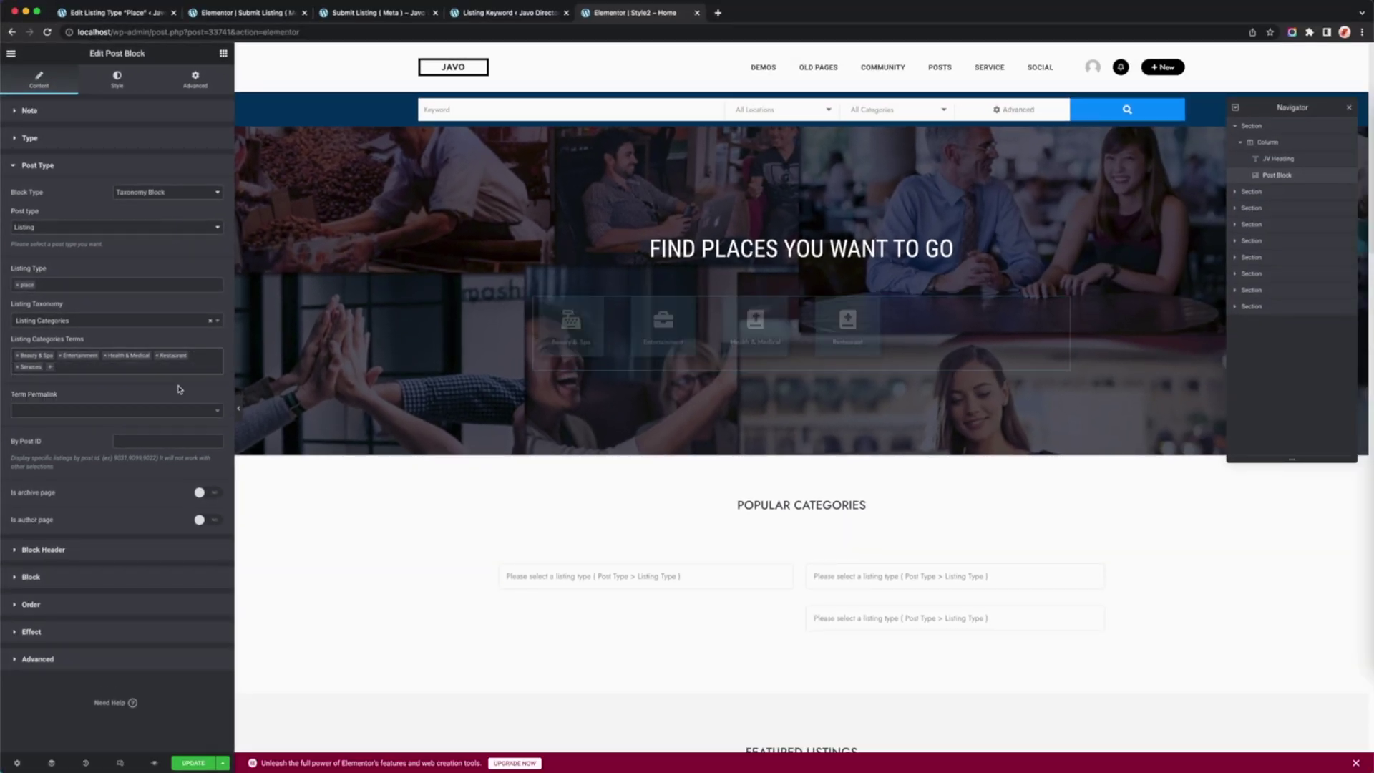
{"action": "left_click", "coordinate": [164, 368]}
{"action": "left_click", "coordinate": [164, 394]}
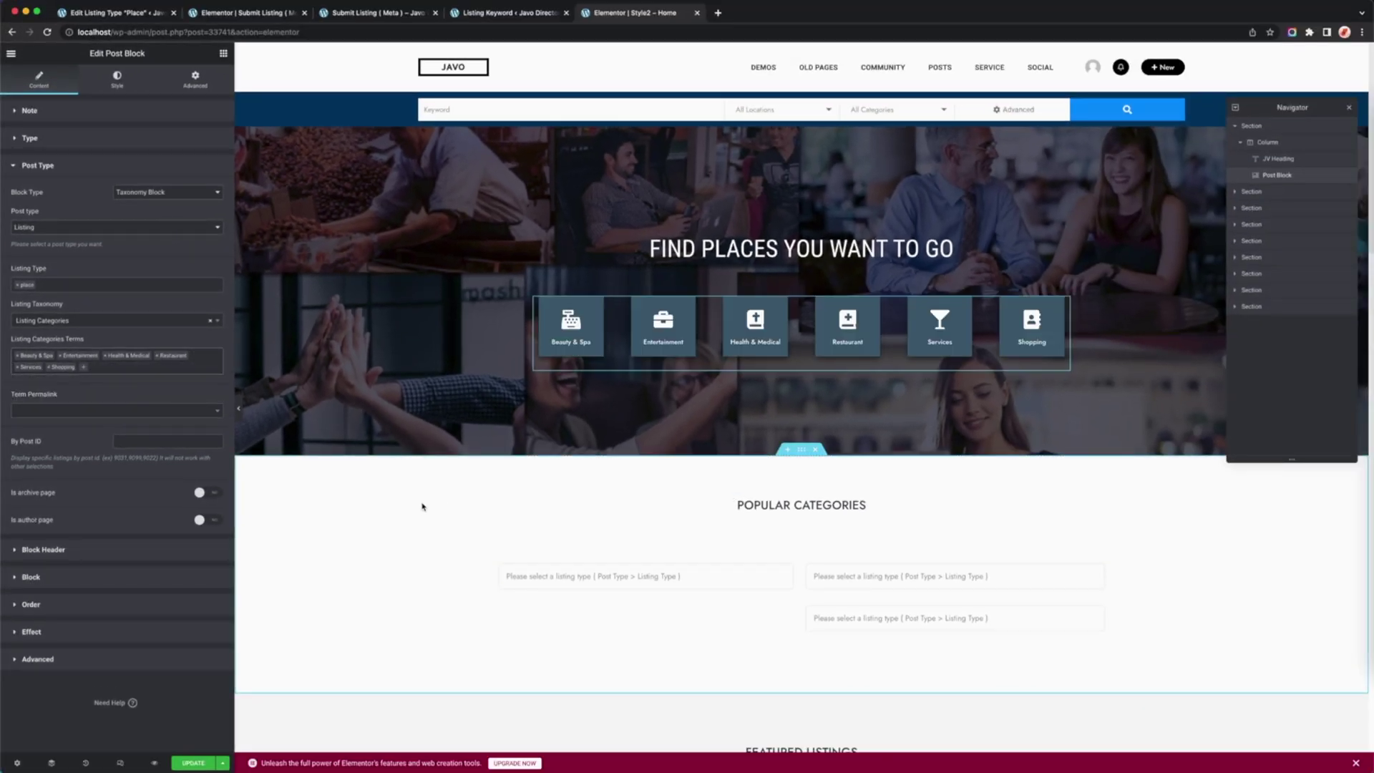
Set the large left Post Block under Popular Categories to listing type place with the location term Camberwell.
{"action": "scroll", "coordinate": [418, 507], "scroll_direction": "down", "scroll_amount": 3}
{"action": "left_click", "coordinate": [629, 428]}
{"action": "left_click", "coordinate": [107, 206]}
{"action": "left_click", "coordinate": [73, 284]}
{"action": "left_click", "coordinate": [60, 299]}
{"action": "left_click", "coordinate": [56, 355]}
{"action": "left_click", "coordinate": [51, 372]}
Set the upper Post Block in the right column of Popular Categories to listing type place and location term Darlinghurst.
{"action": "left_click", "coordinate": [930, 413]}
{"action": "left_click", "coordinate": [76, 190]}
{"action": "left_click", "coordinate": [44, 284]}
{"action": "left_click", "coordinate": [45, 300]}
{"action": "left_click", "coordinate": [101, 356]}
{"action": "left_click", "coordinate": [43, 396]}
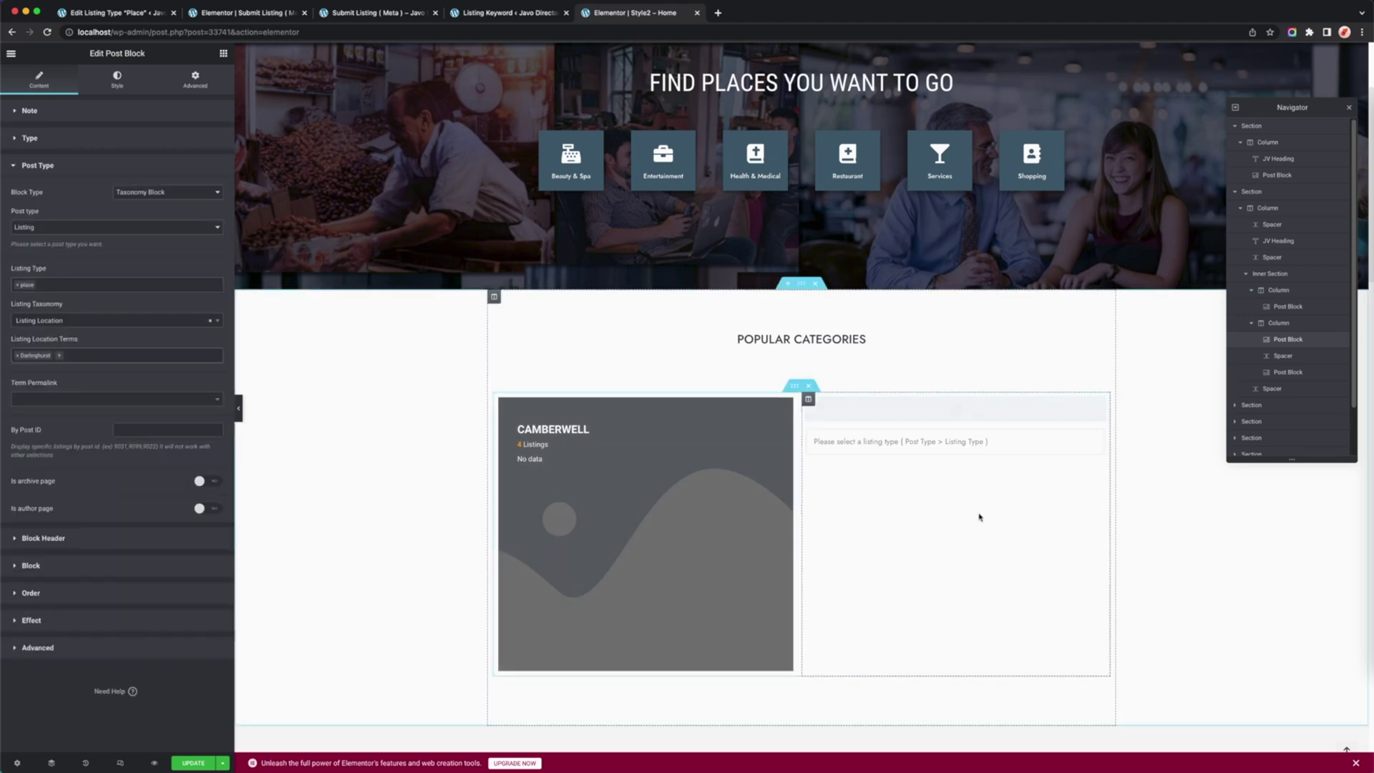
Set the lower Post Block in the right column of Popular Categories to listing type place with location terms Delhi and Darlinghurst.
{"action": "left_click", "coordinate": [980, 524]}
{"action": "left_click", "coordinate": [118, 201]}
{"action": "left_click", "coordinate": [68, 283]}
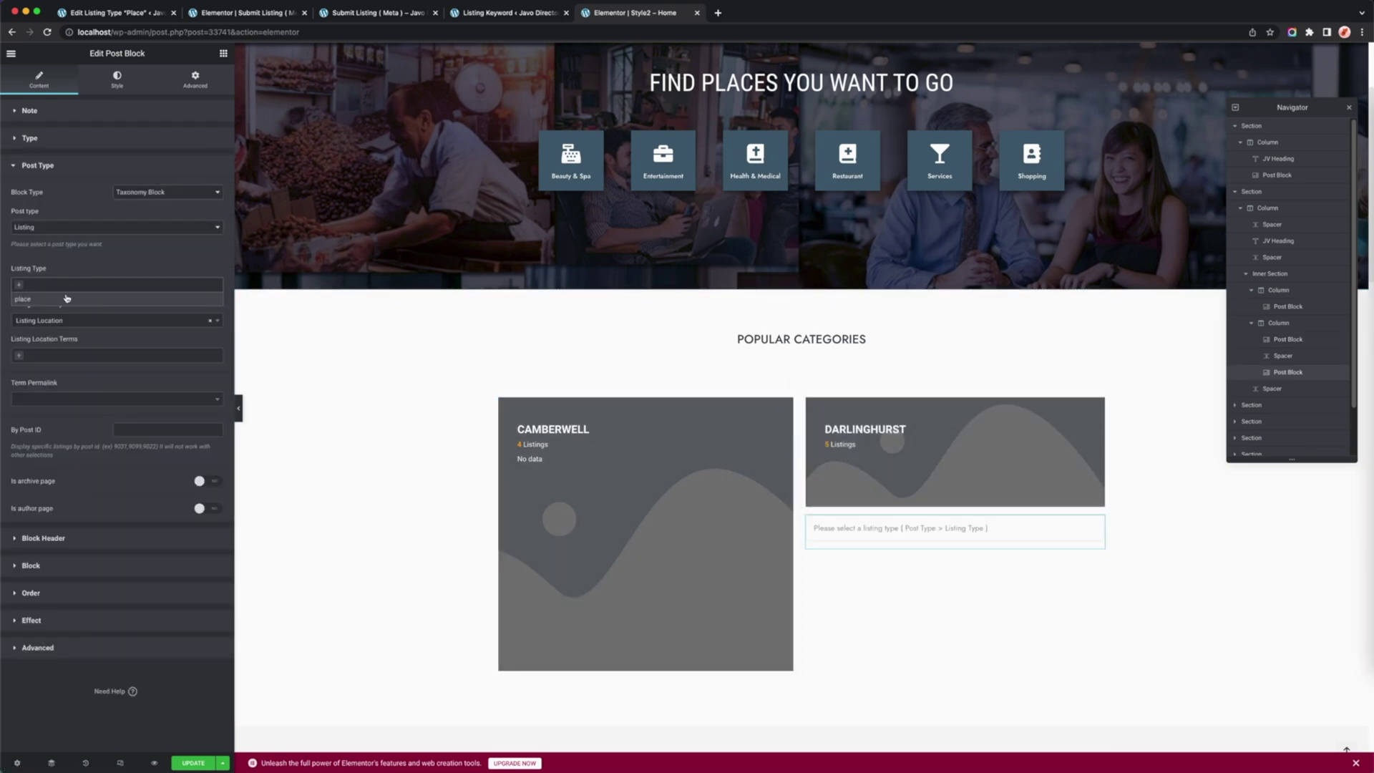
{"action": "left_click", "coordinate": [66, 298]}
{"action": "left_click", "coordinate": [68, 356]}
{"action": "left_click", "coordinate": [43, 410]}
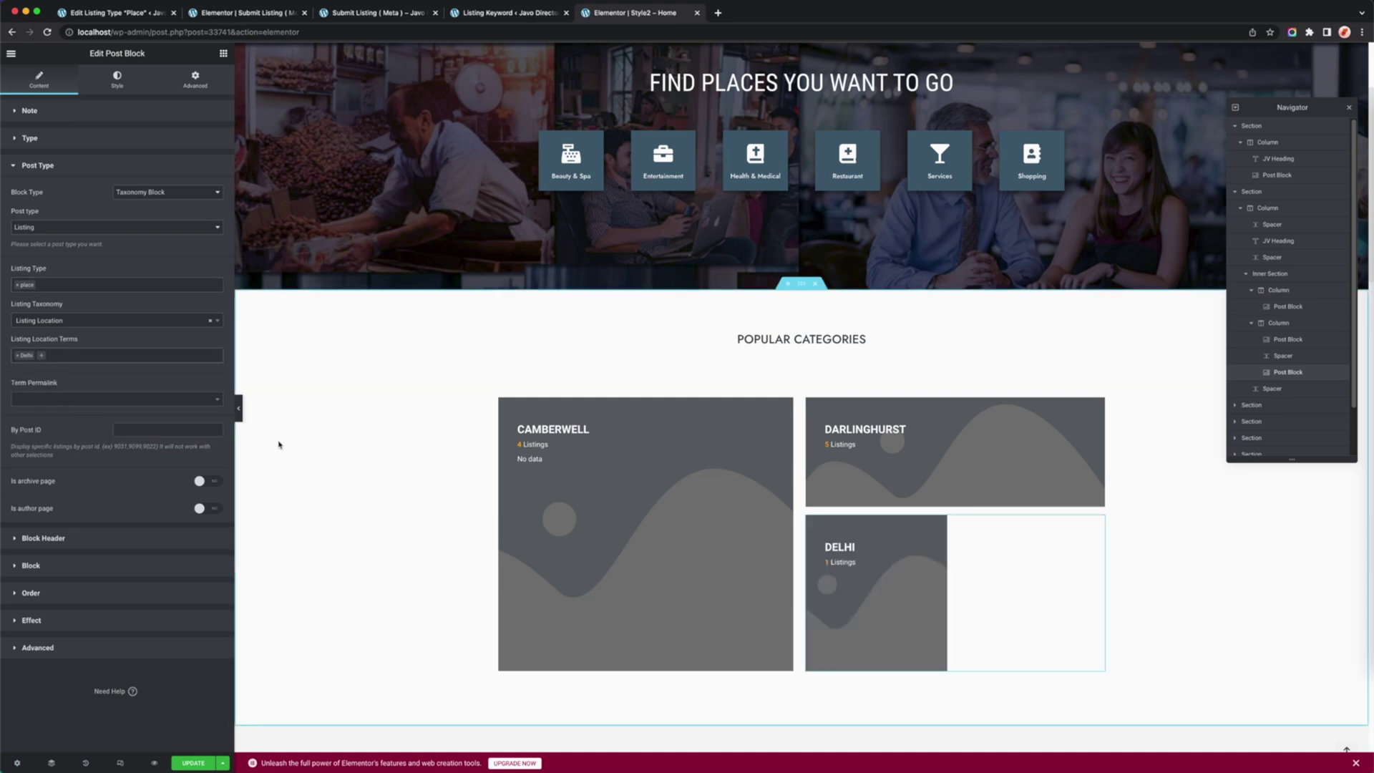
{"action": "left_click", "coordinate": [69, 355]}
{"action": "left_click", "coordinate": [43, 390]}
Set the listing type of the Featured Listings Post Block to place.
{"action": "scroll", "coordinate": [441, 494], "scroll_direction": "down", "scroll_amount": 5}
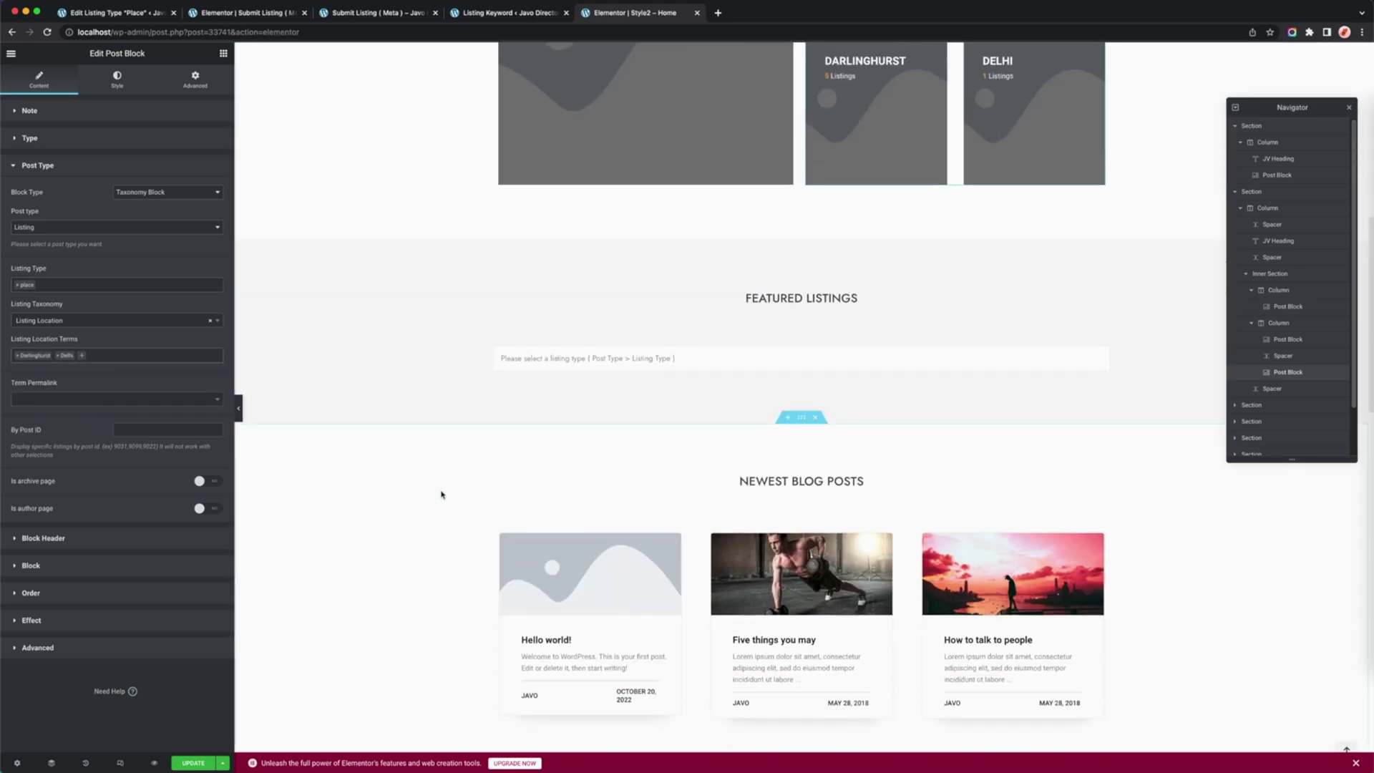
{"action": "left_click", "coordinate": [693, 363]}
{"action": "left_click", "coordinate": [136, 204]}
{"action": "left_click", "coordinate": [52, 284]}
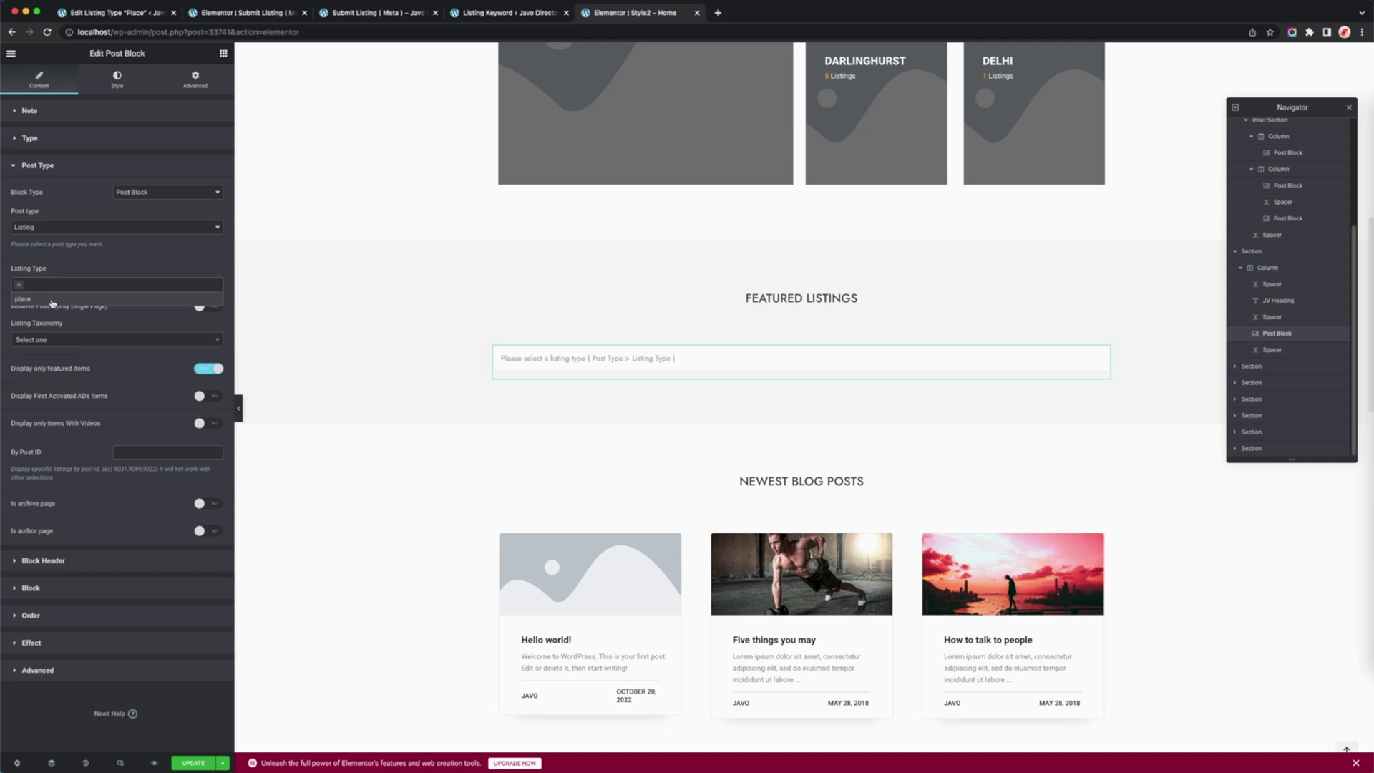
{"action": "left_click", "coordinate": [52, 299]}
Preview the home page and review its hero categories, Popular Categories and Featured Listings blocks.
{"action": "scroll", "coordinate": [391, 420], "scroll_direction": "down", "scroll_amount": 10}
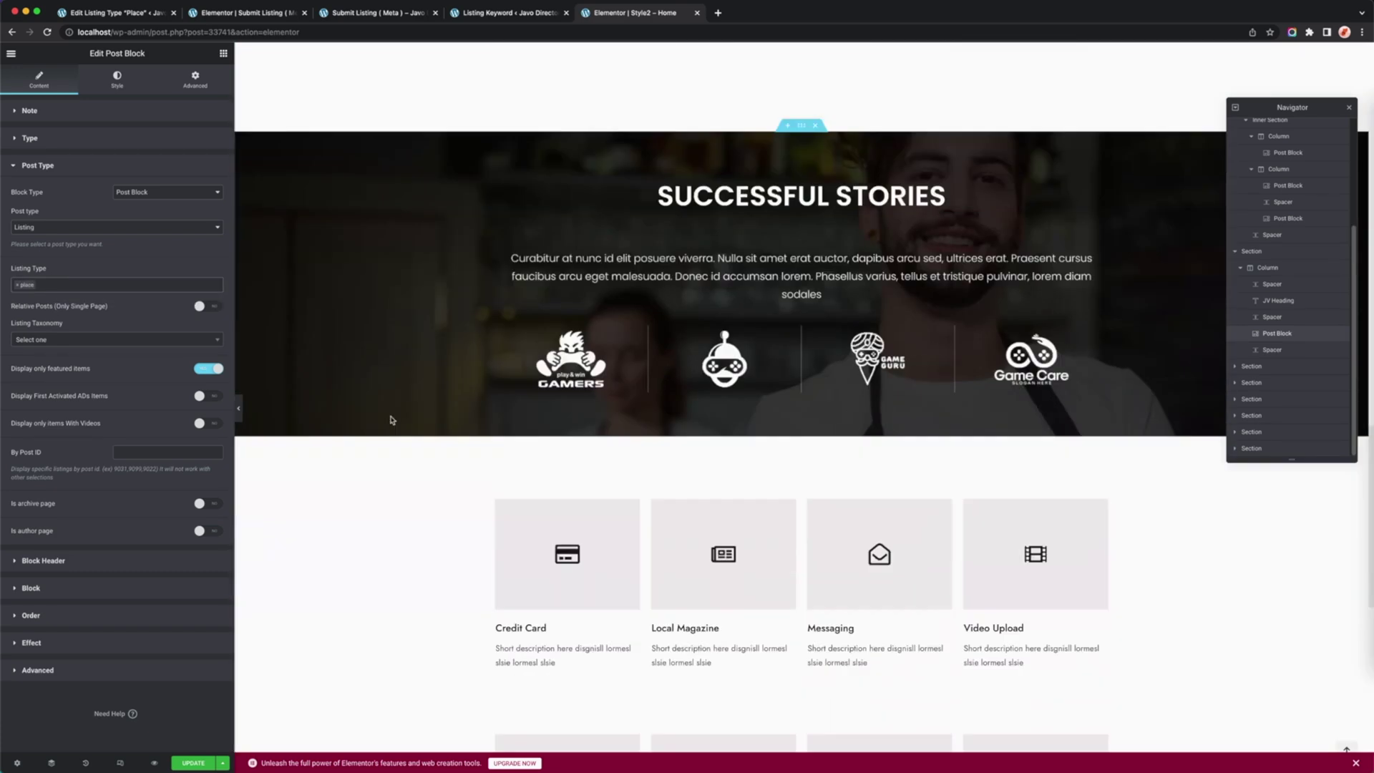
{"action": "scroll", "coordinate": [391, 420], "scroll_direction": "up", "scroll_amount": 20}
{"action": "scroll", "coordinate": [391, 420], "scroll_direction": "up", "scroll_amount": 5}
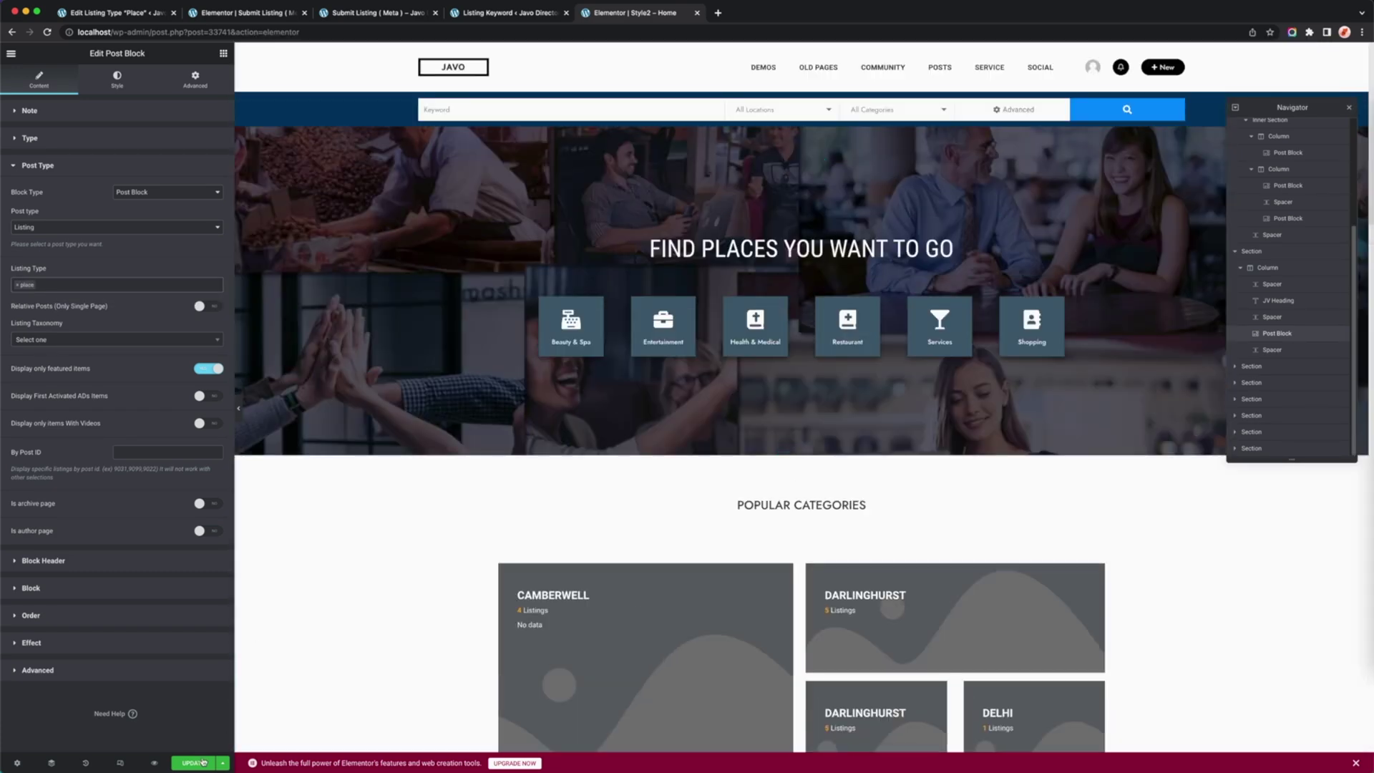
{"action": "left_click", "coordinate": [154, 763]}
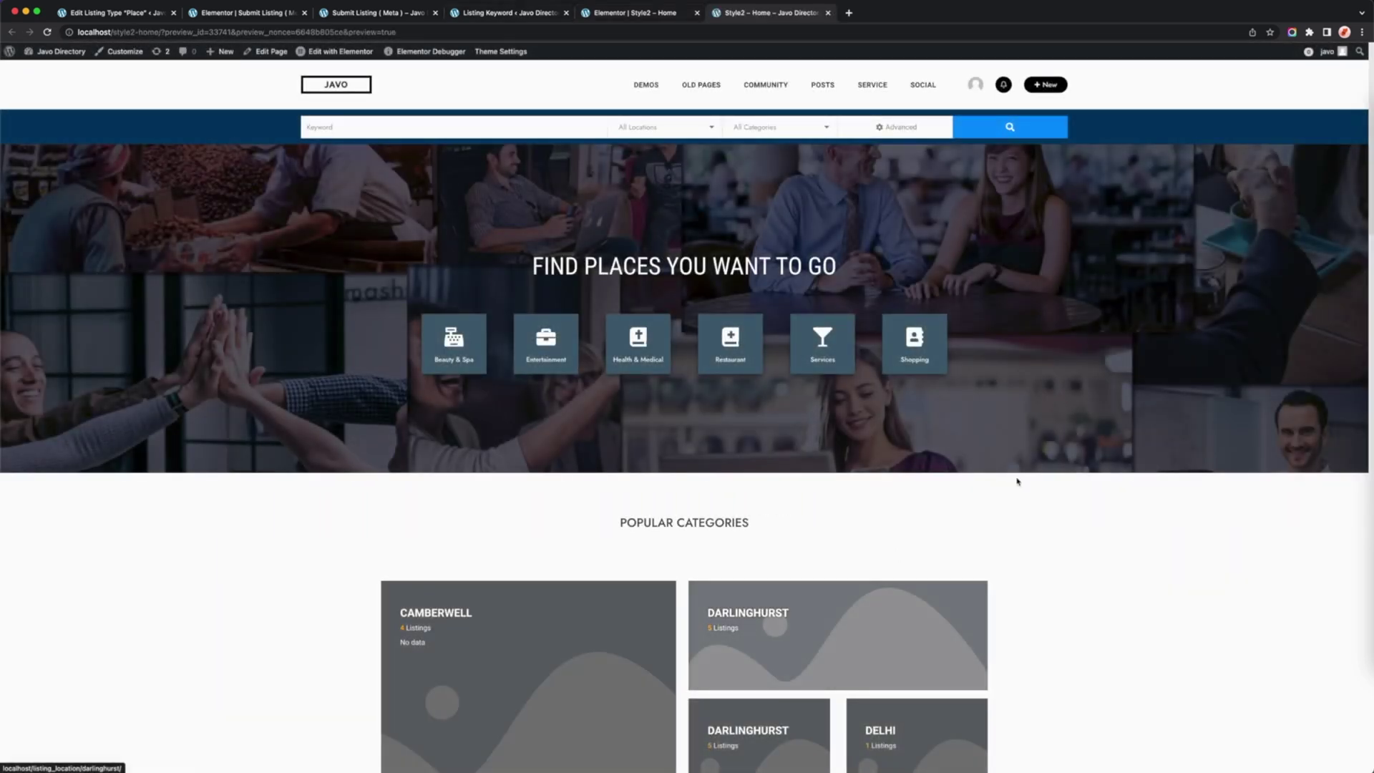
{"action": "scroll", "coordinate": [1058, 475], "scroll_direction": "down", "scroll_amount": 10}
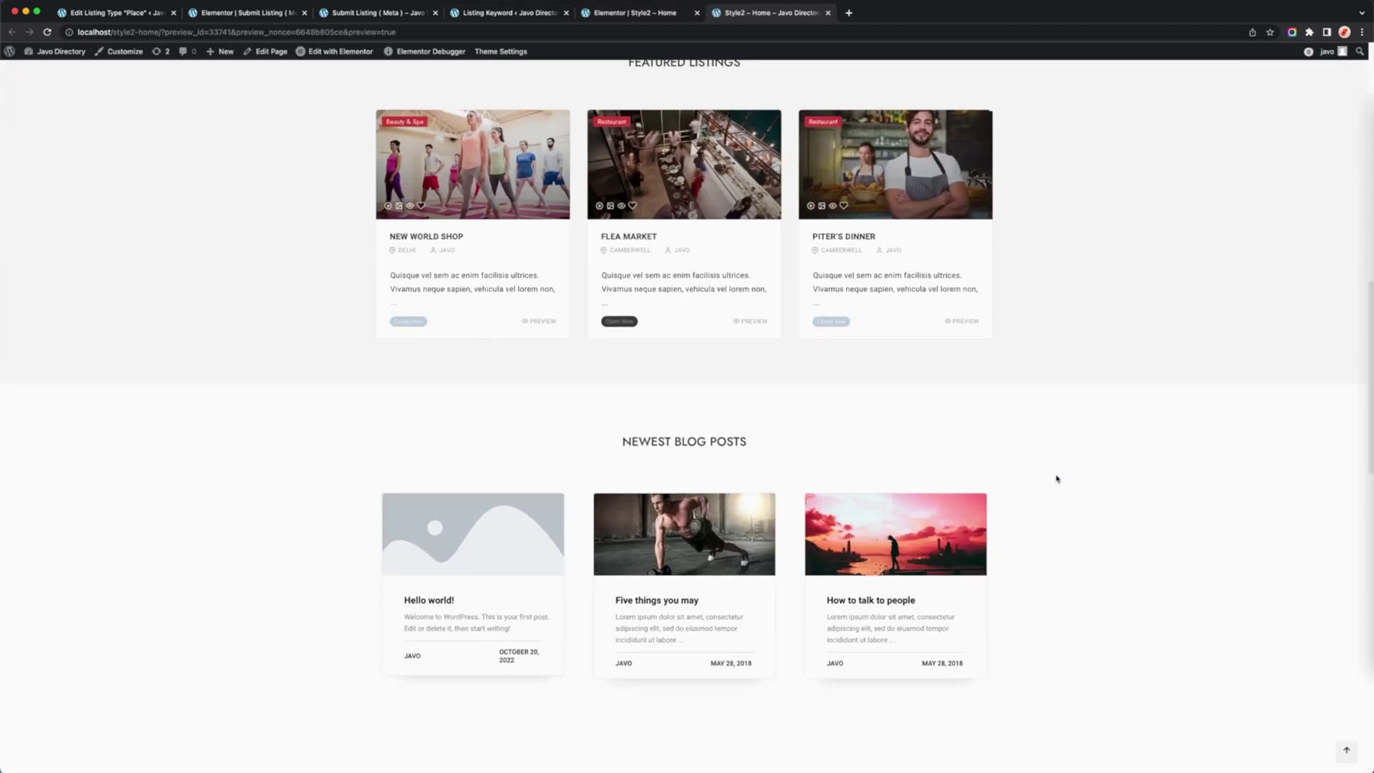
{"action": "scroll", "coordinate": [1057, 478], "scroll_direction": "up", "scroll_amount": 8}
{"action": "scroll", "coordinate": [1057, 478], "scroll_direction": "down", "scroll_amount": 2}
{"action": "scroll", "coordinate": [1057, 478], "scroll_direction": "up", "scroll_amount": 2}
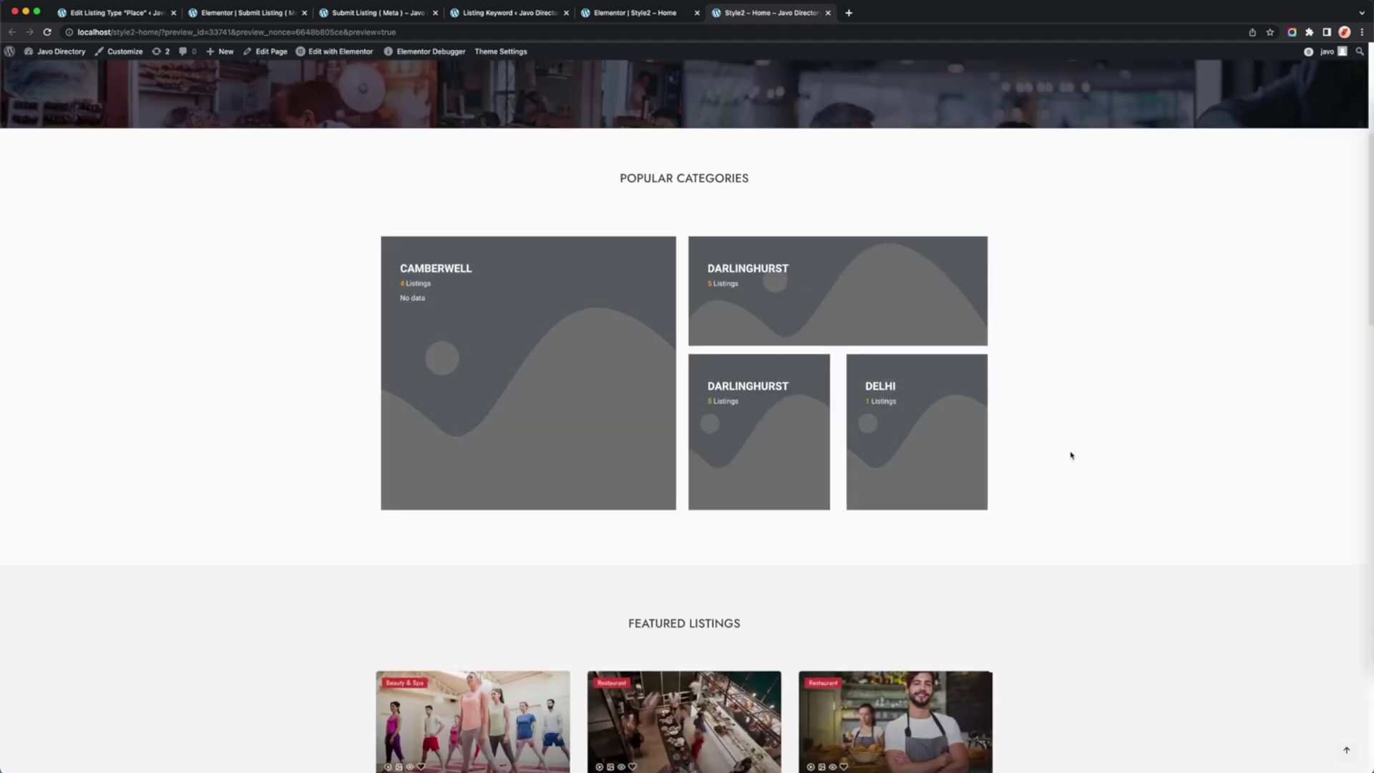
Open the Style 1 List demo page from the site and load it in the Elementor editor.
{"action": "scroll", "coordinate": [1071, 453], "scroll_direction": "up", "scroll_amount": 5}
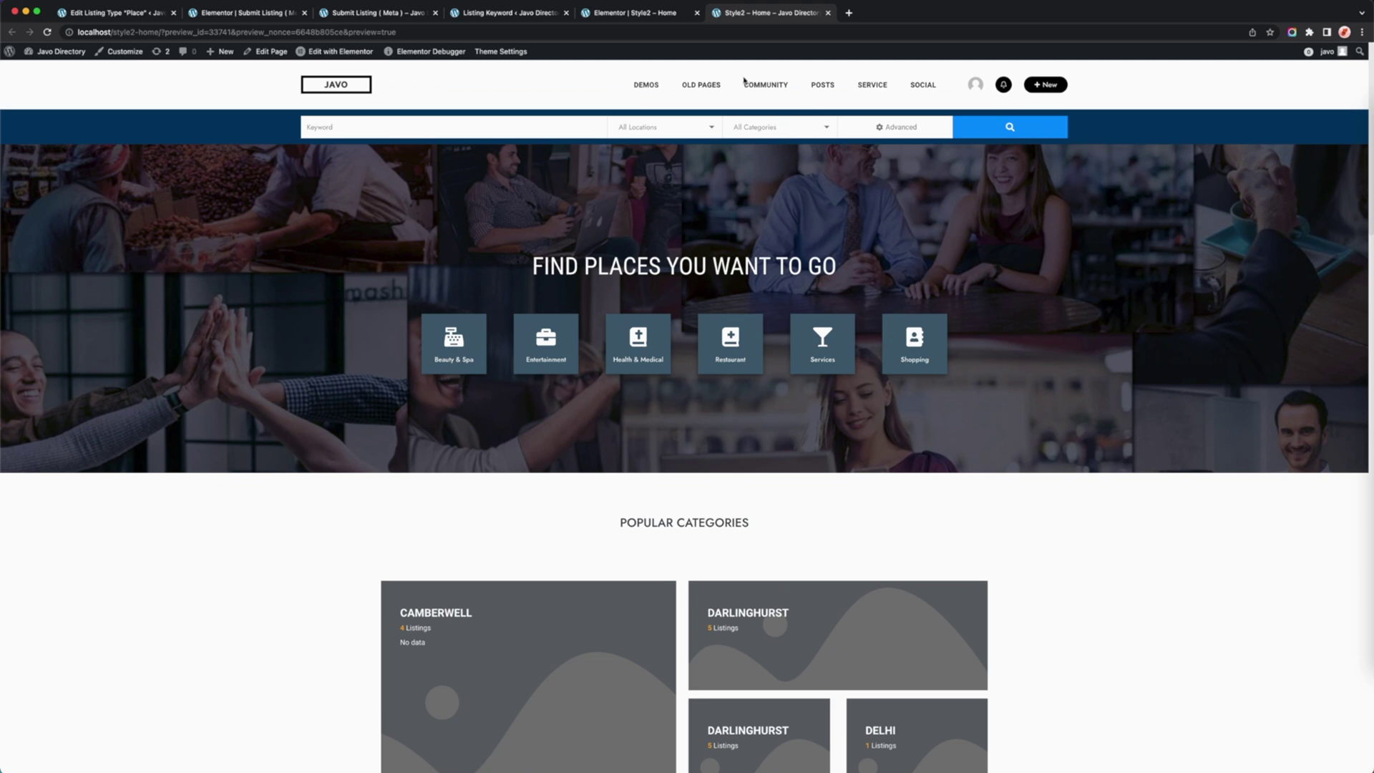
{"action": "mouse_move", "coordinate": [644, 87]}
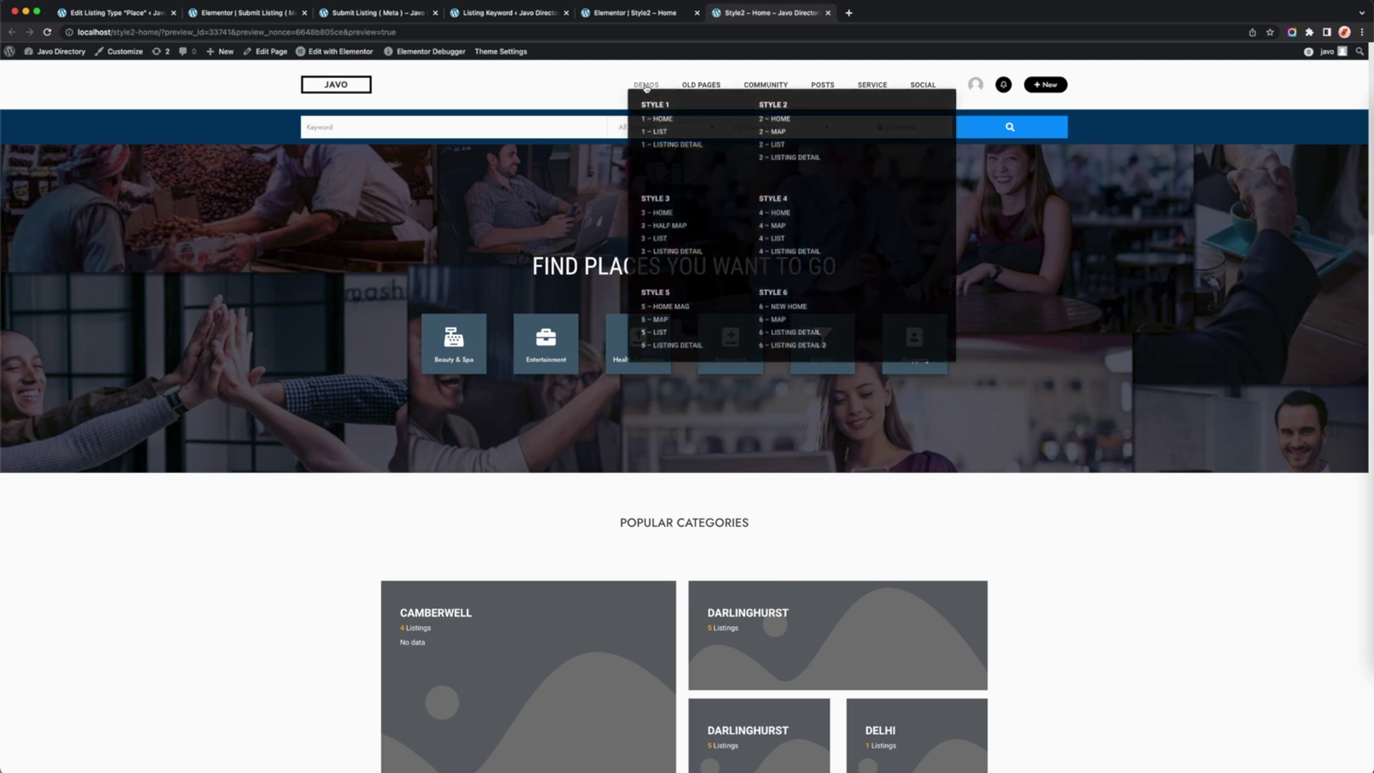
{"action": "left_click", "coordinate": [659, 134]}
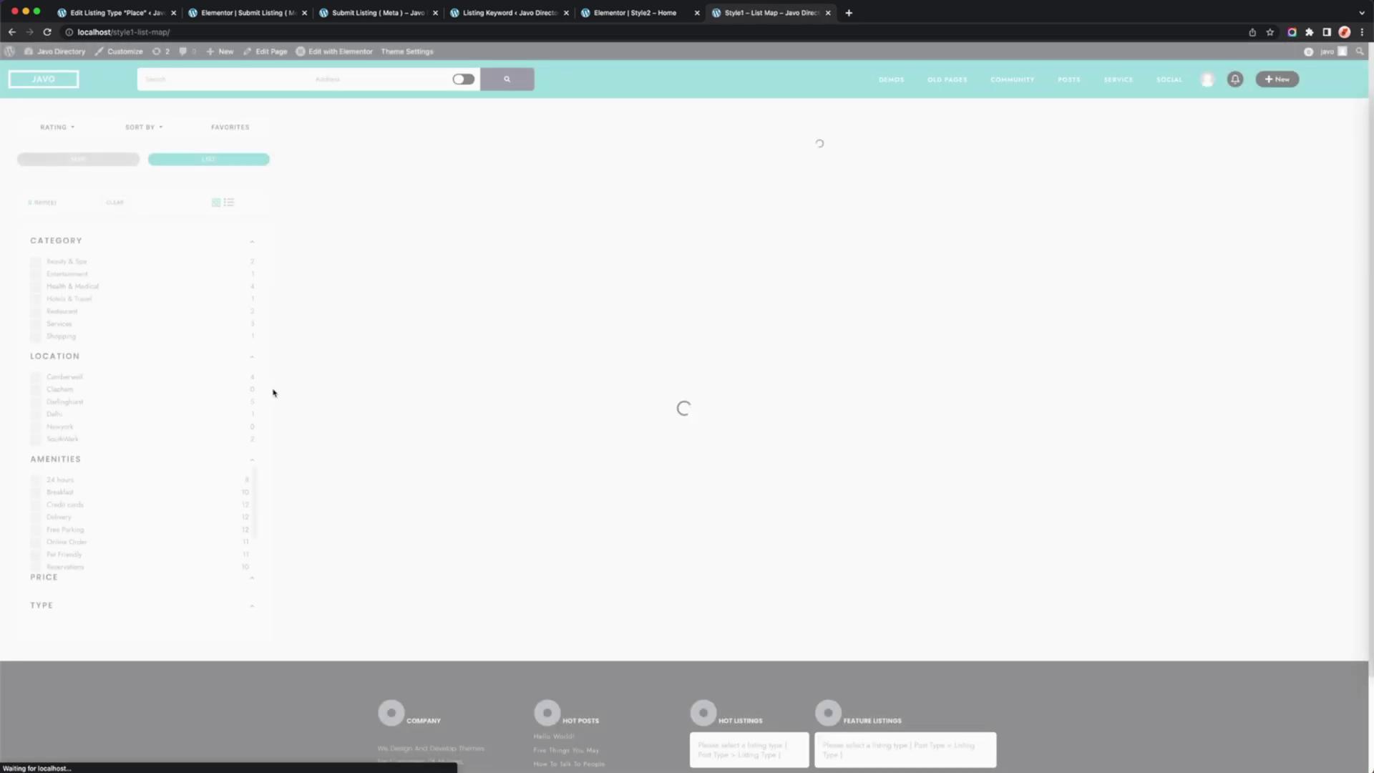
{"action": "left_click", "coordinate": [338, 54]}
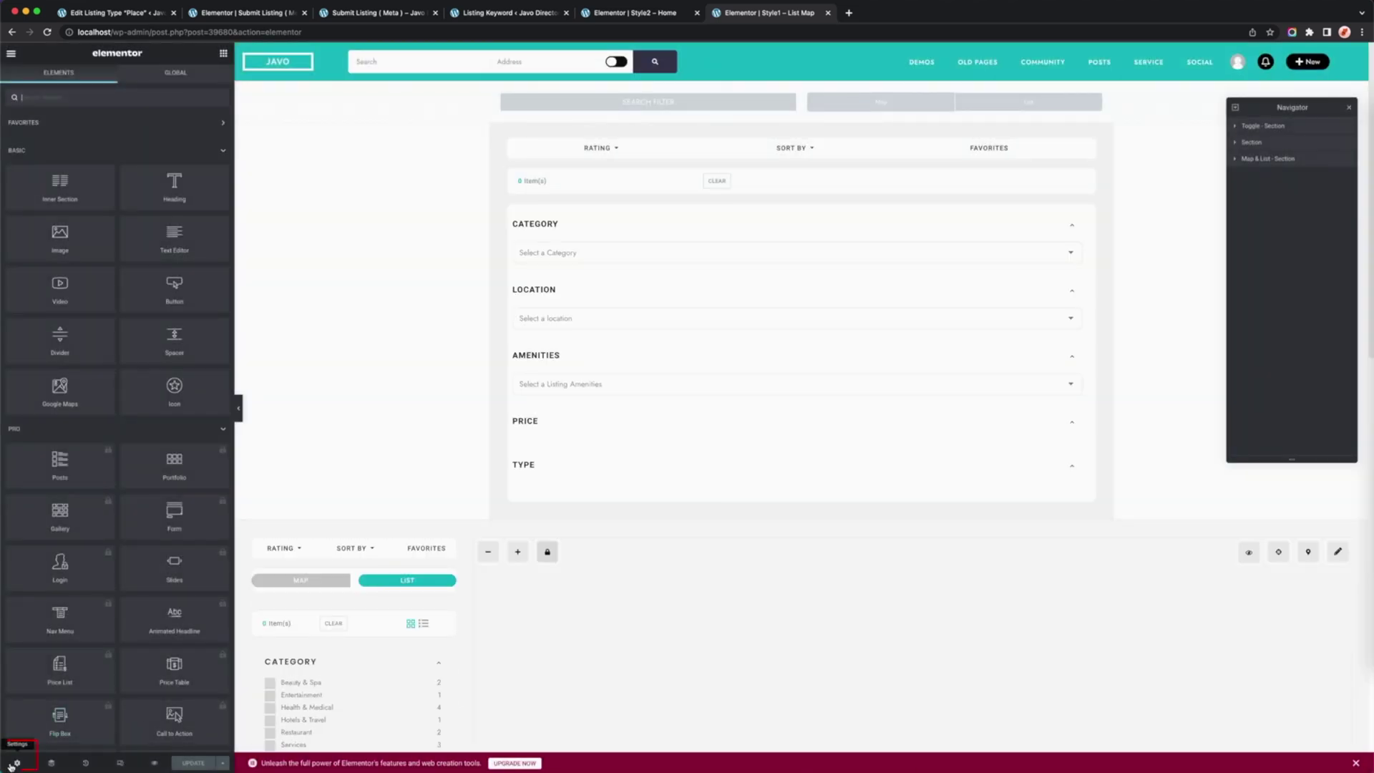
Set the listing type in the list page's Javo Page Settings to Place and update the page.
{"action": "left_click", "coordinate": [18, 763]}
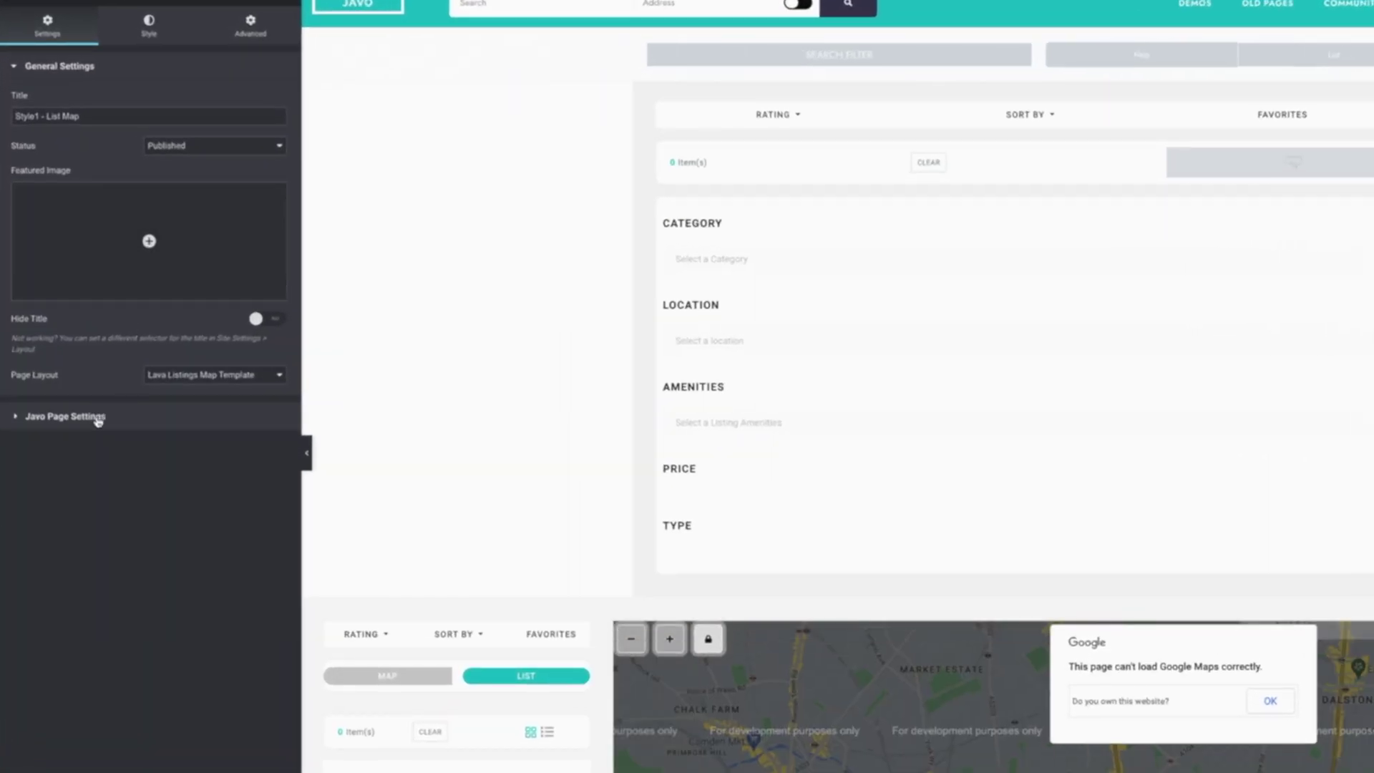
{"action": "left_click", "coordinate": [76, 381]}
{"action": "left_click", "coordinate": [156, 215]}
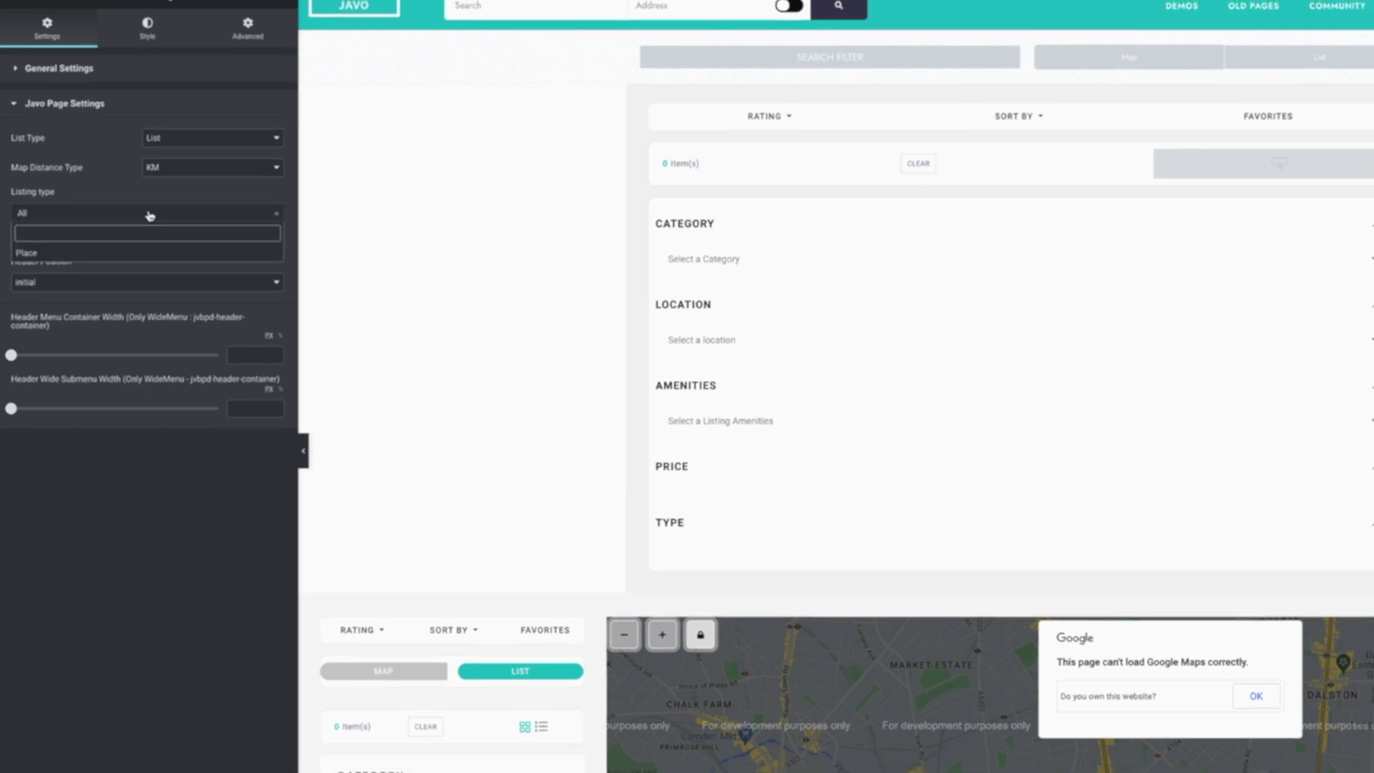
{"action": "left_click", "coordinate": [101, 254]}
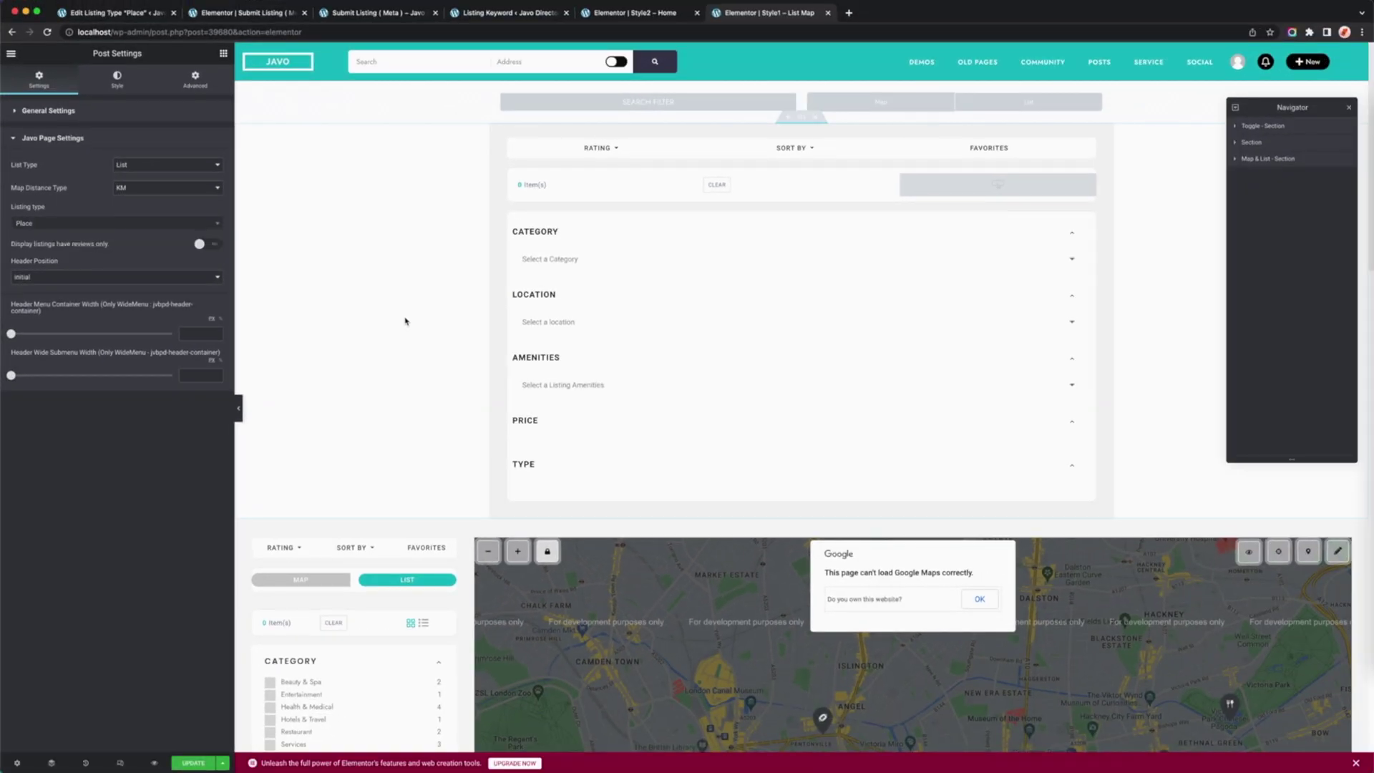
{"action": "left_click", "coordinate": [193, 763]}
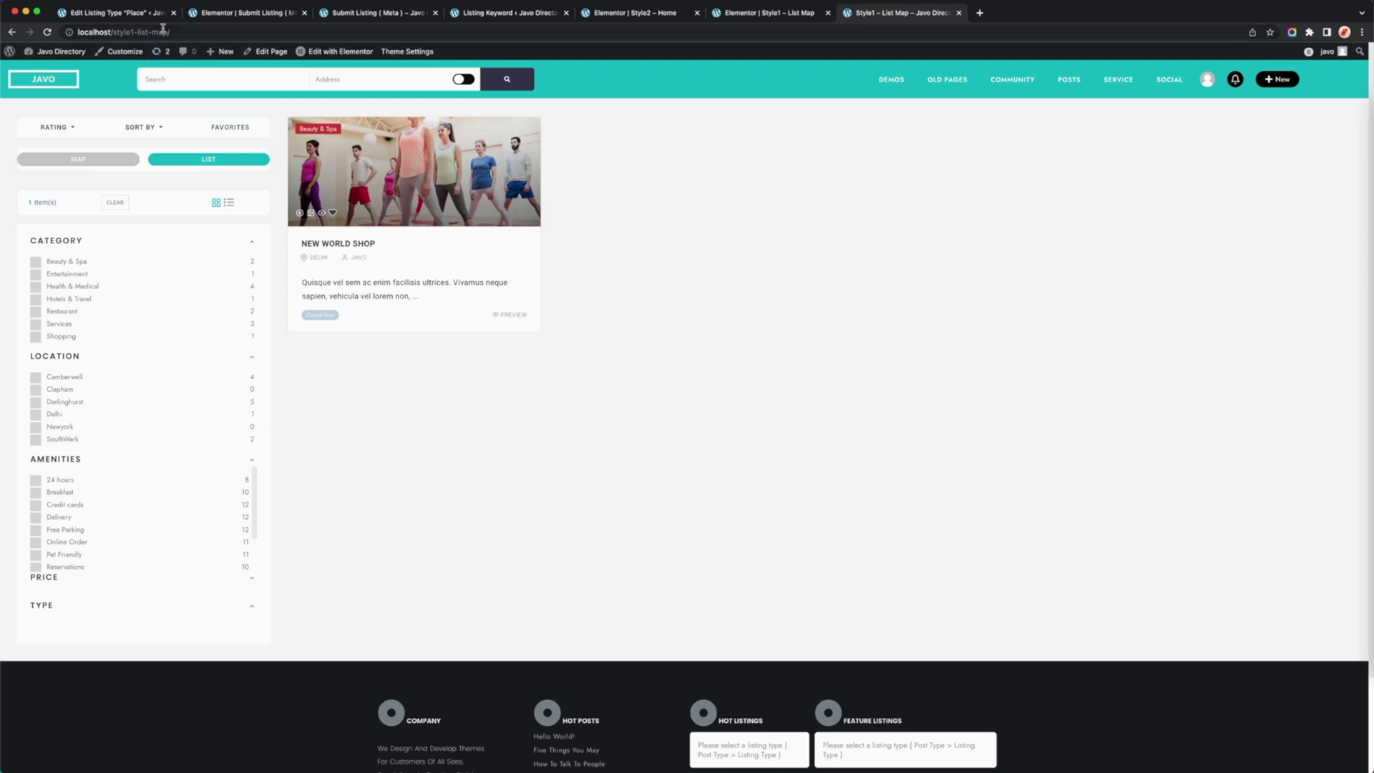
Regenerate the JSON data for all listings in the Listings settings, and reload the Style1 list page.
{"action": "left_click", "coordinate": [138, 13]}
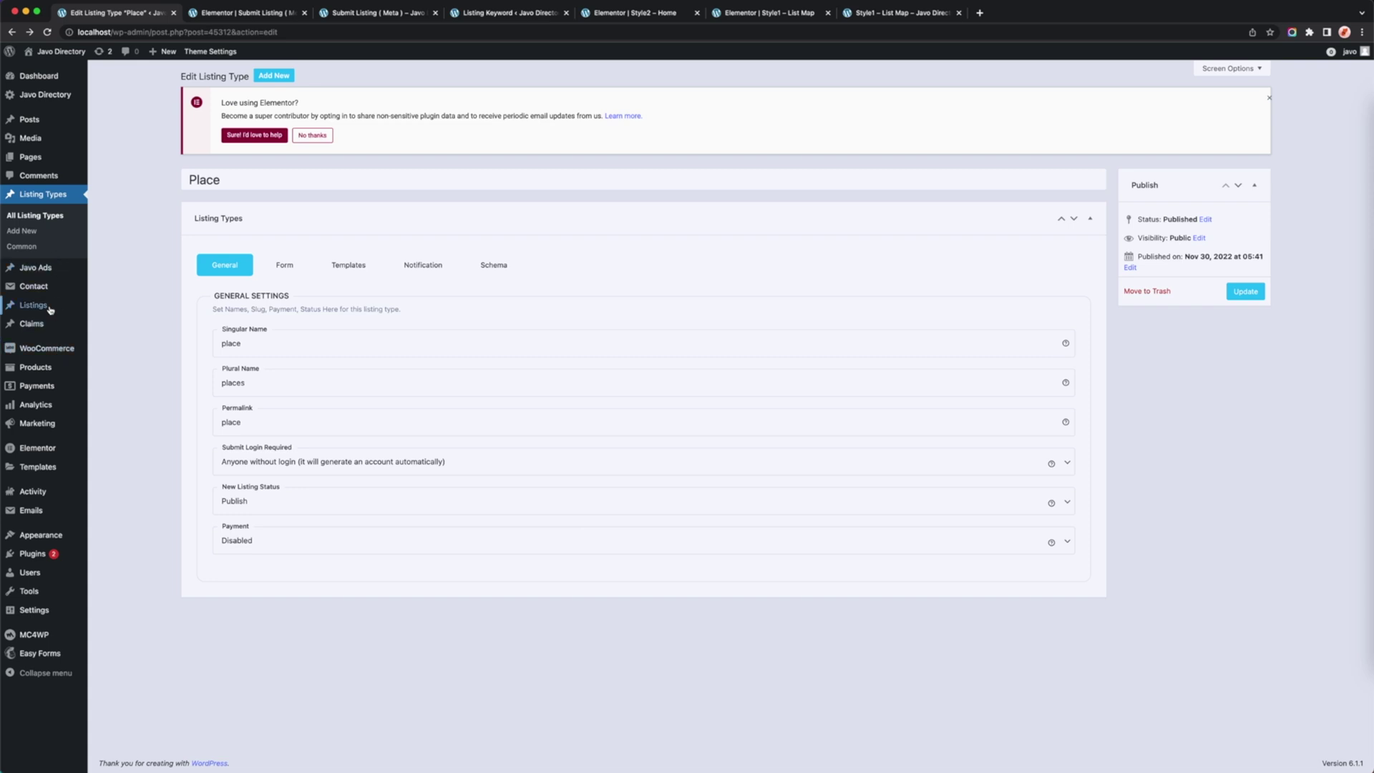
{"action": "mouse_move", "coordinate": [43, 306]}
{"action": "left_click", "coordinate": [126, 399]}
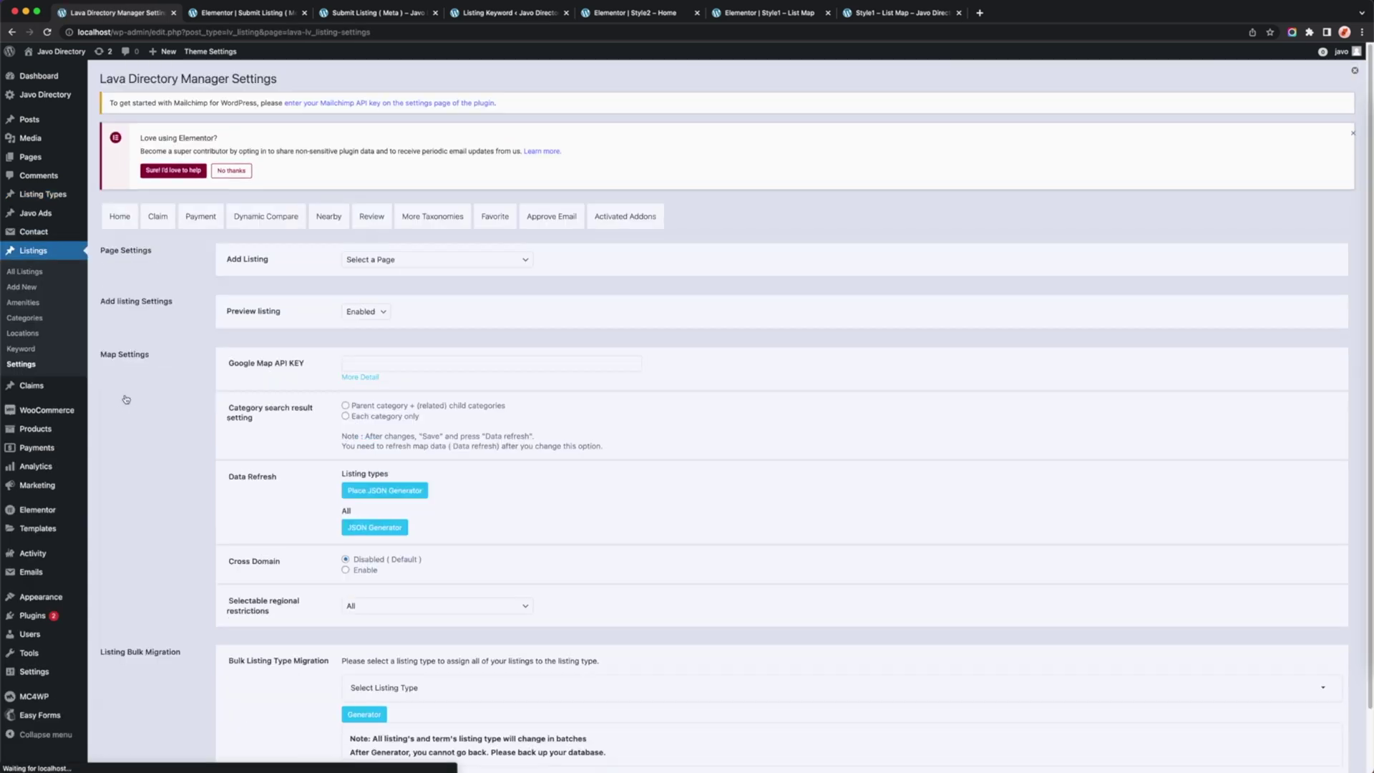
{"action": "left_click", "coordinate": [387, 527]}
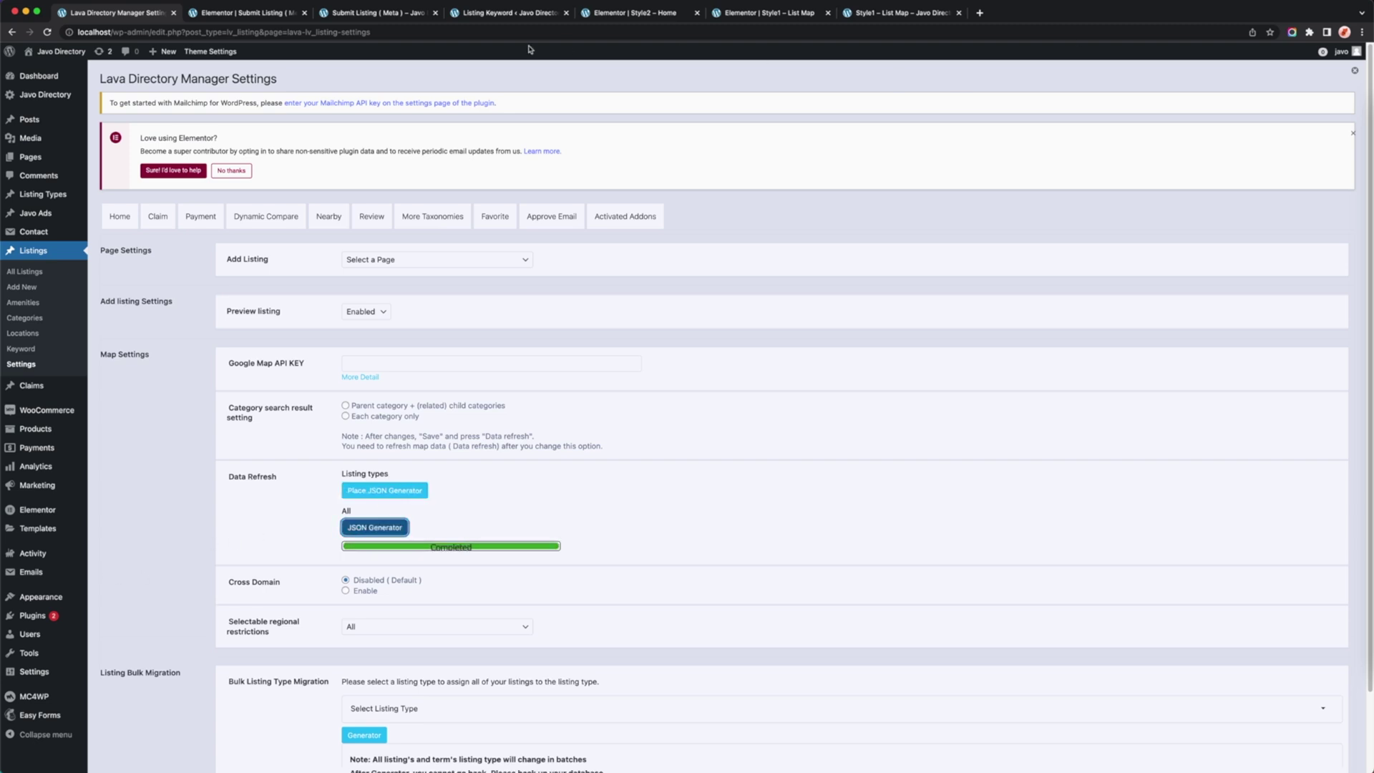
{"action": "left_click", "coordinate": [887, 12]}
{"action": "key", "text": "super+r"}
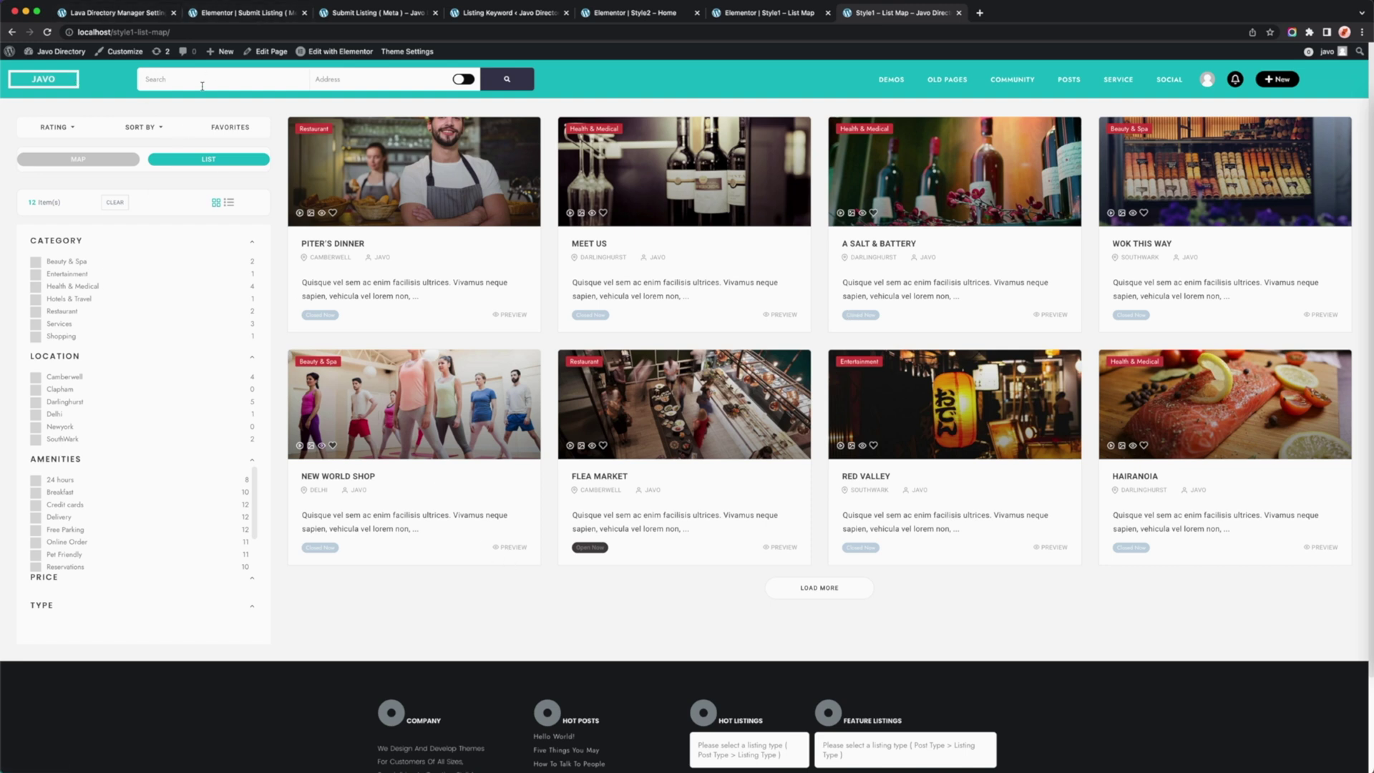
Regenerate Elementor's CSS files and data and sync its library from the Elementor tools.
{"action": "left_click", "coordinate": [268, 13]}
{"action": "left_click", "coordinate": [146, 13]}
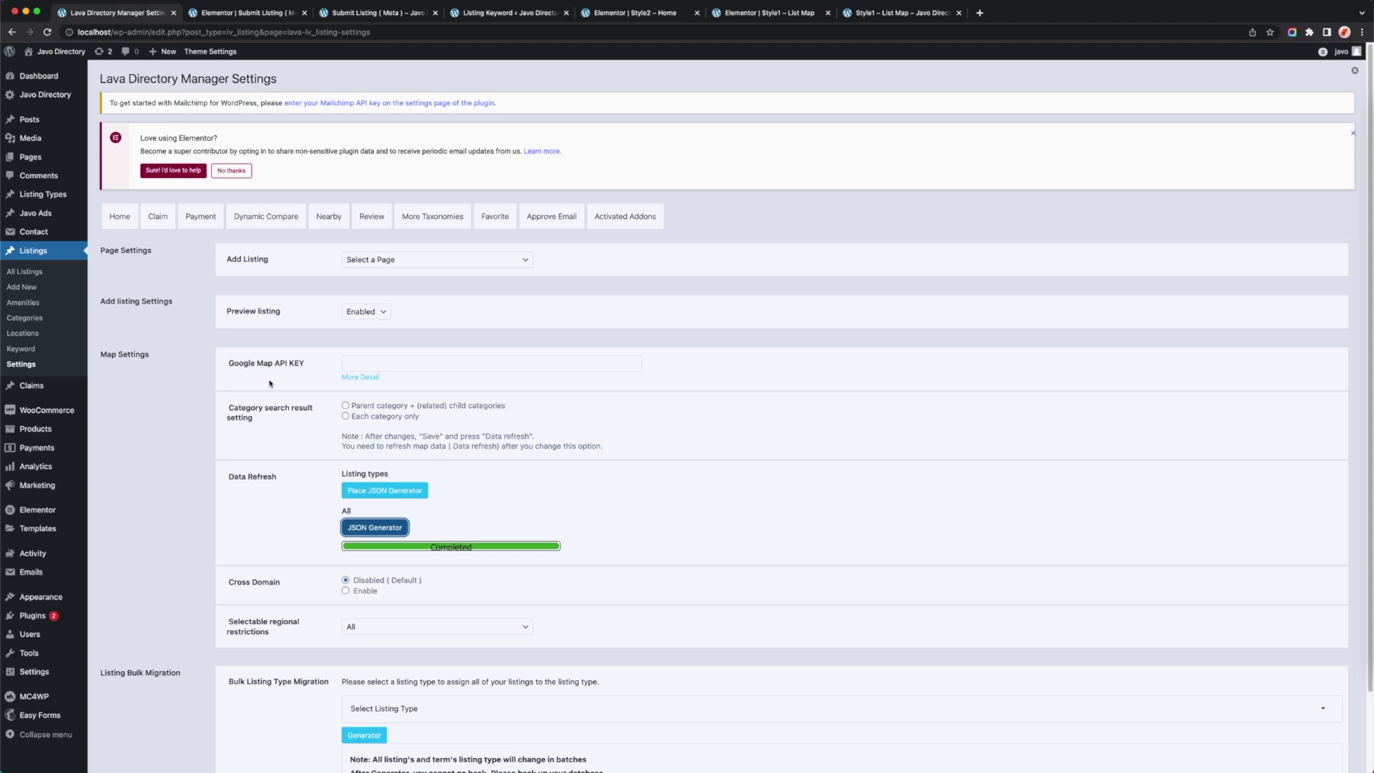
{"action": "mouse_move", "coordinate": [40, 509]}
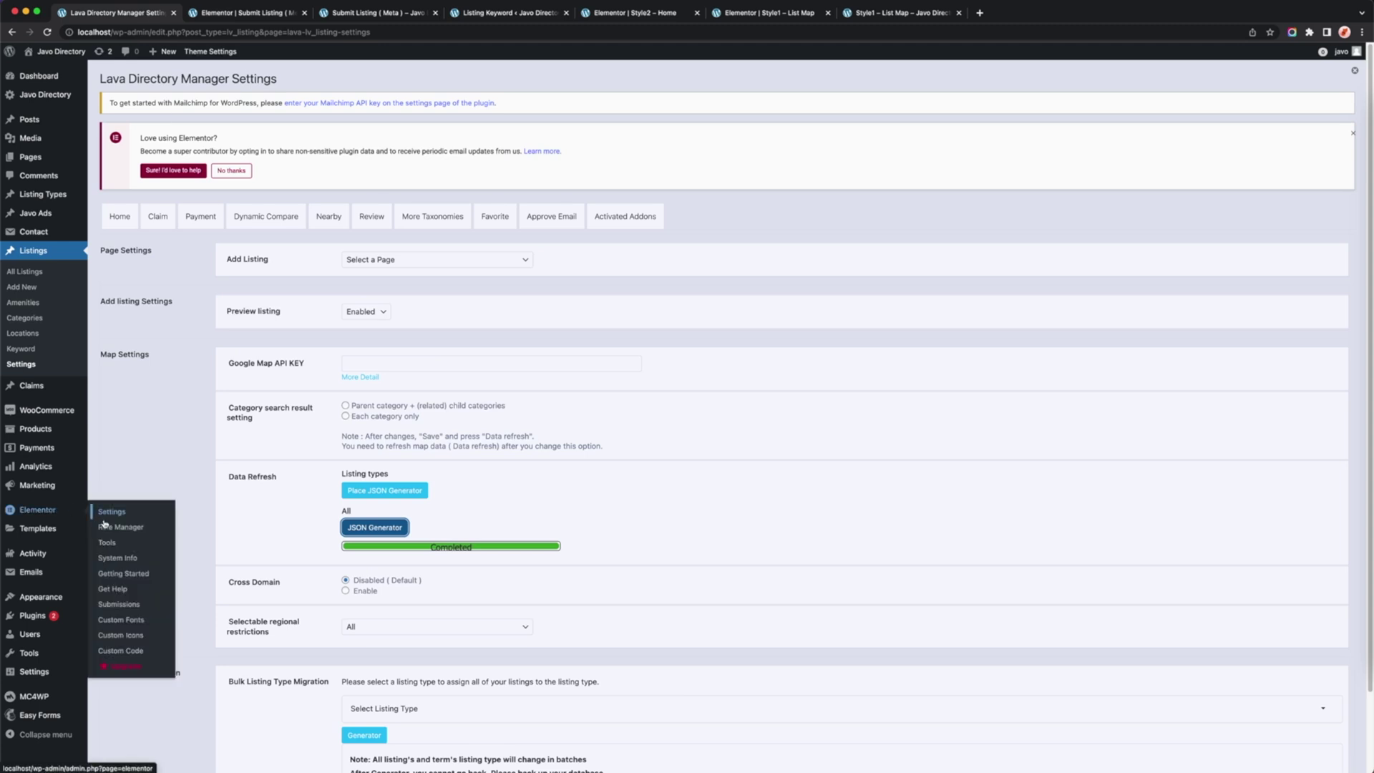
{"action": "left_click", "coordinate": [107, 543]}
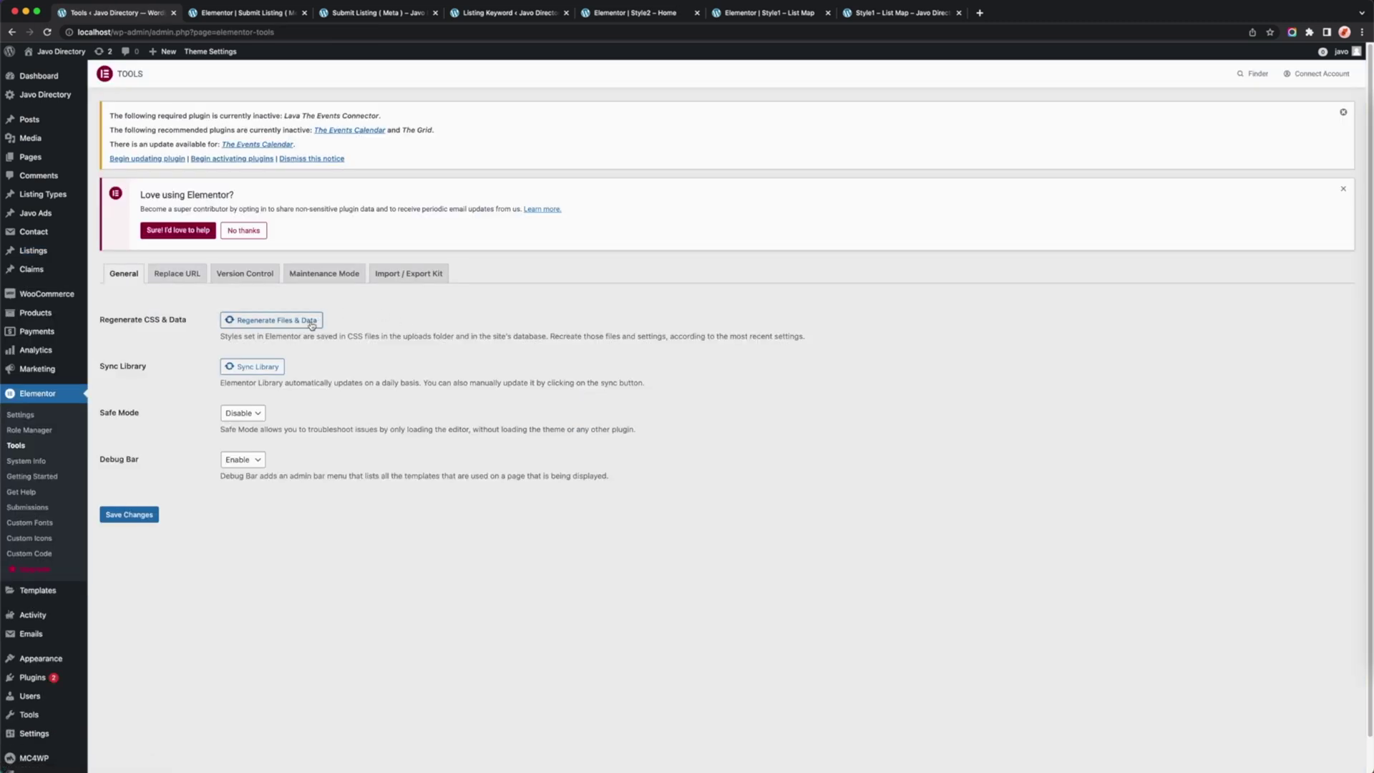
{"action": "left_click", "coordinate": [311, 326]}
{"action": "left_click", "coordinate": [255, 366]}
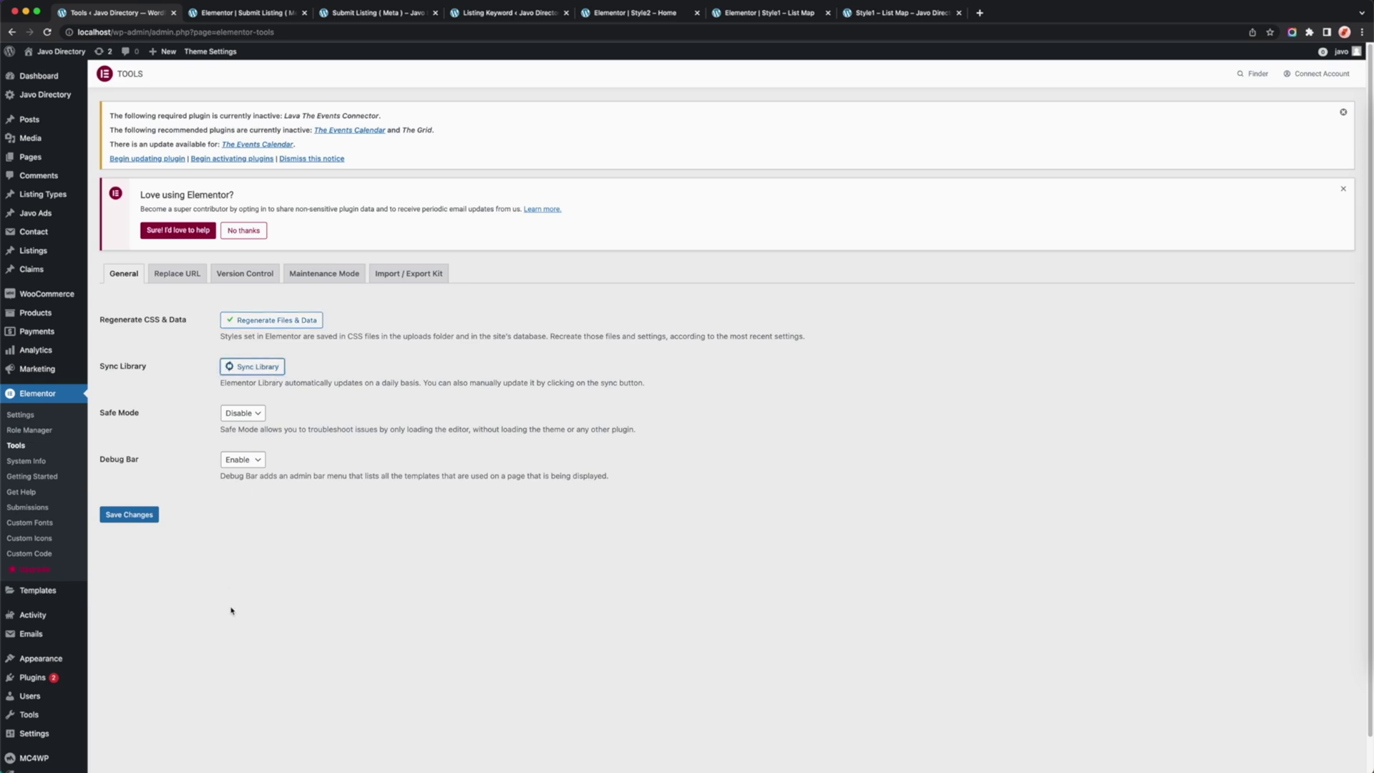
Set the Listing base in the WordPress permalink settings to %listing_type% and save the changes.
{"action": "mouse_move", "coordinate": [71, 733]}
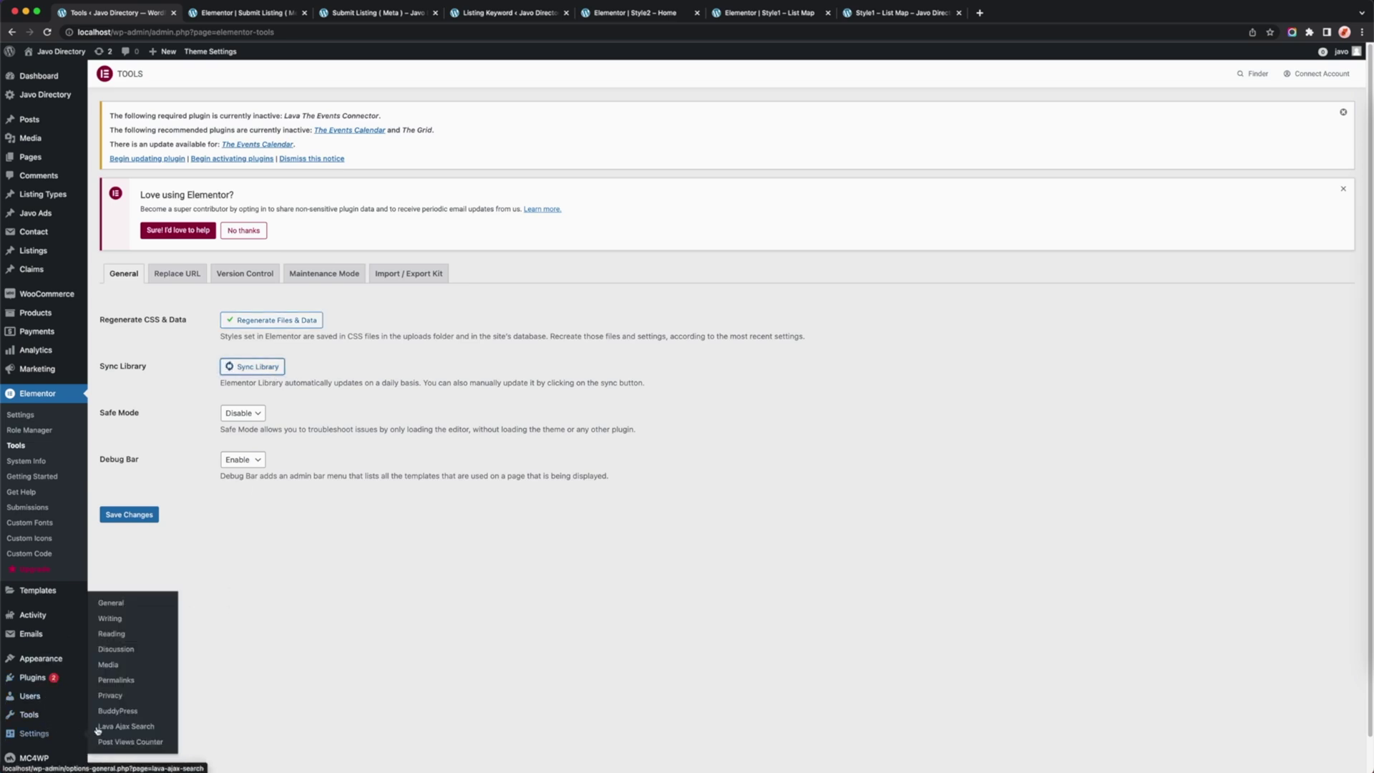
{"action": "left_click", "coordinate": [122, 681]}
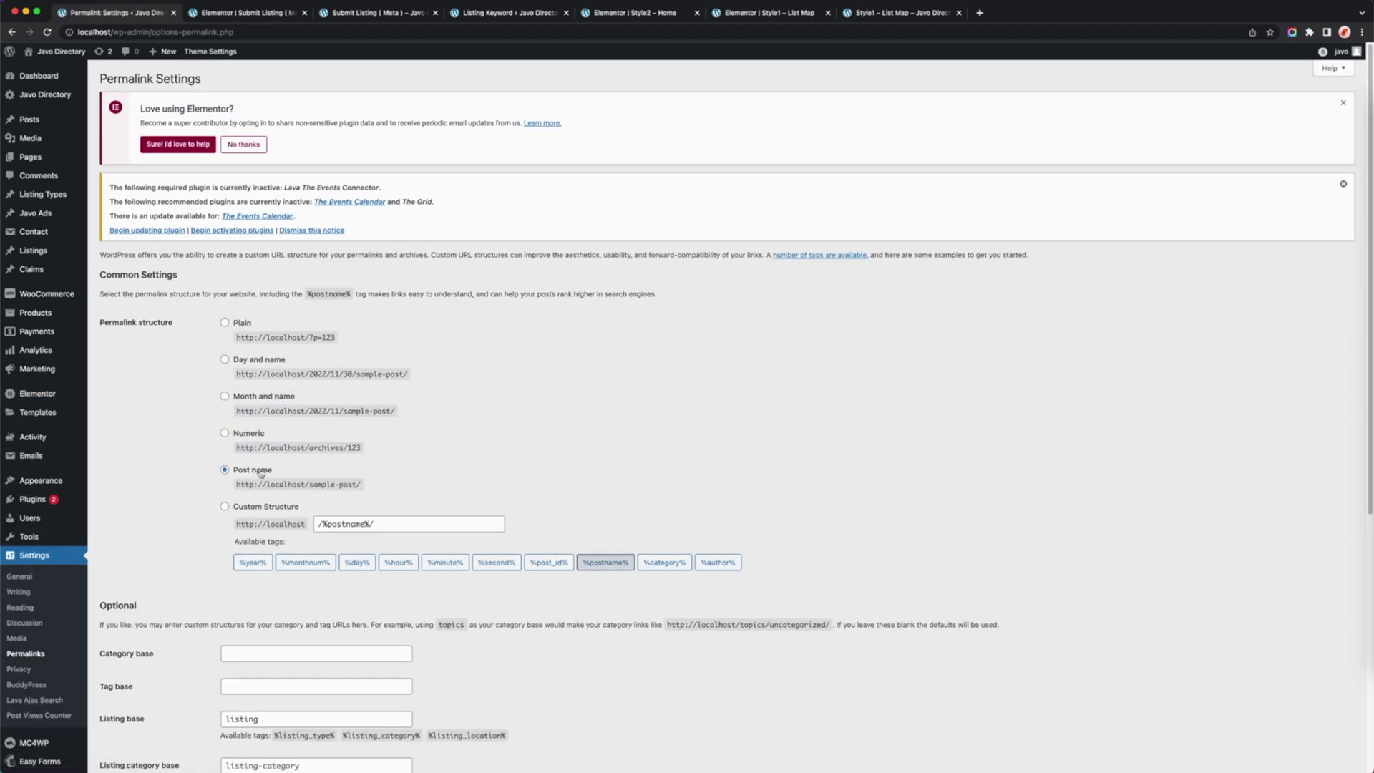
{"action": "scroll", "coordinate": [261, 472], "scroll_direction": "down", "scroll_amount": 5}
{"action": "double_click", "coordinate": [273, 483]}
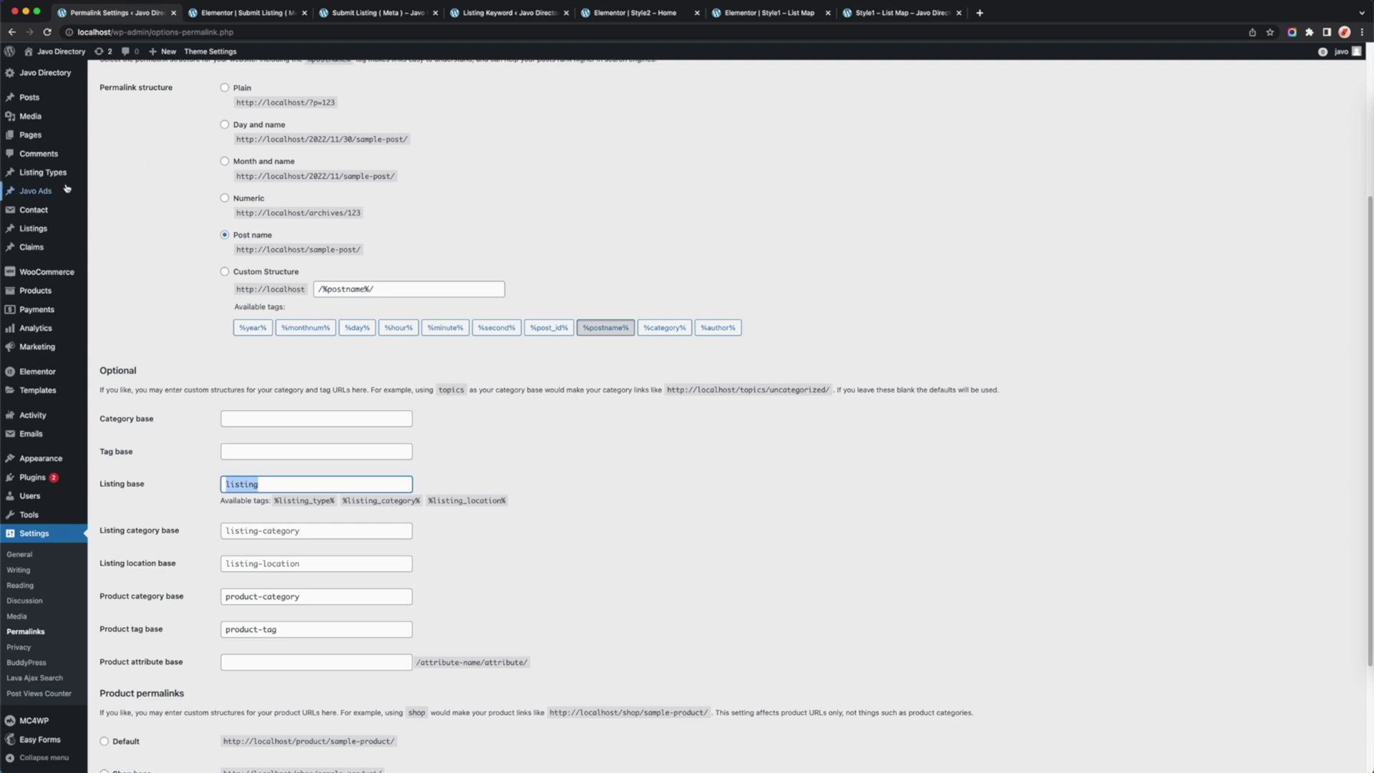
{"action": "mouse_move", "coordinate": [67, 179]}
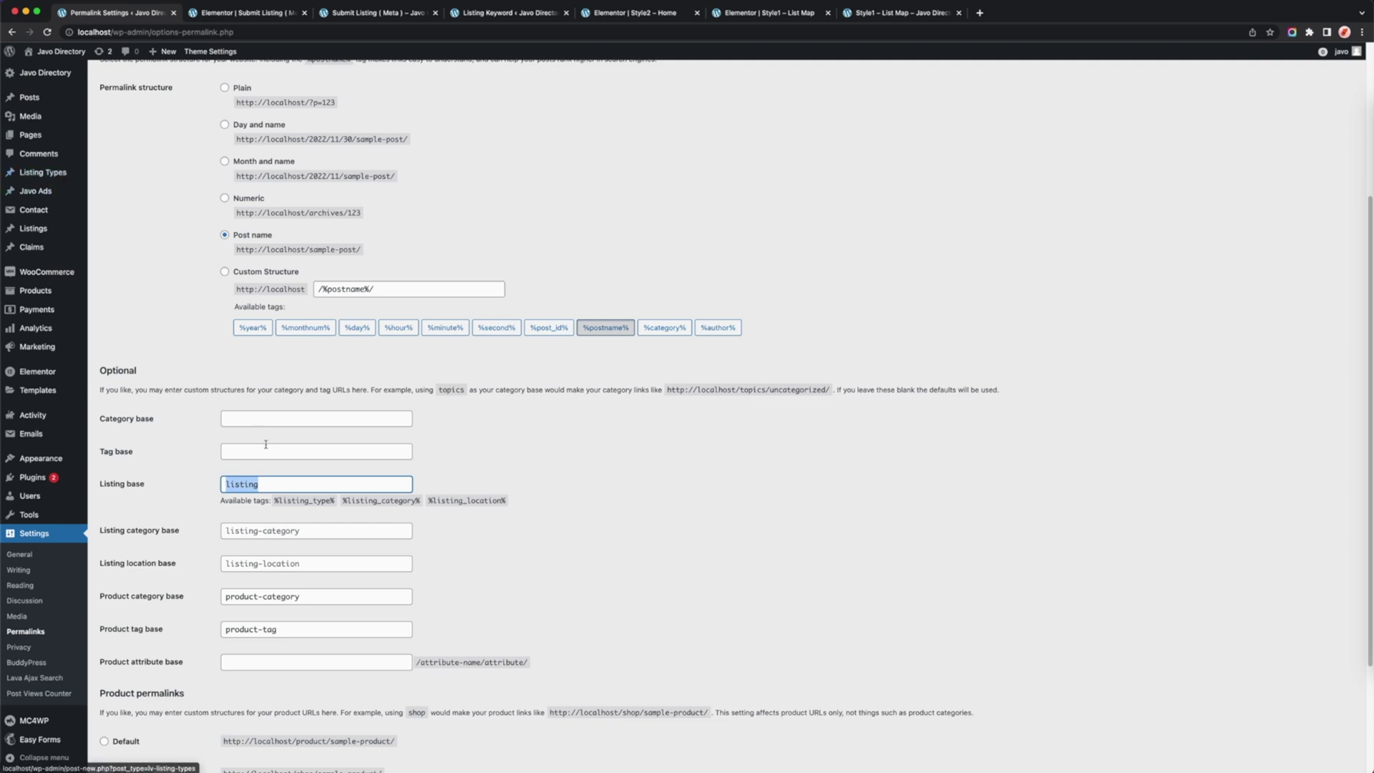
{"action": "left_click", "coordinate": [291, 496]}
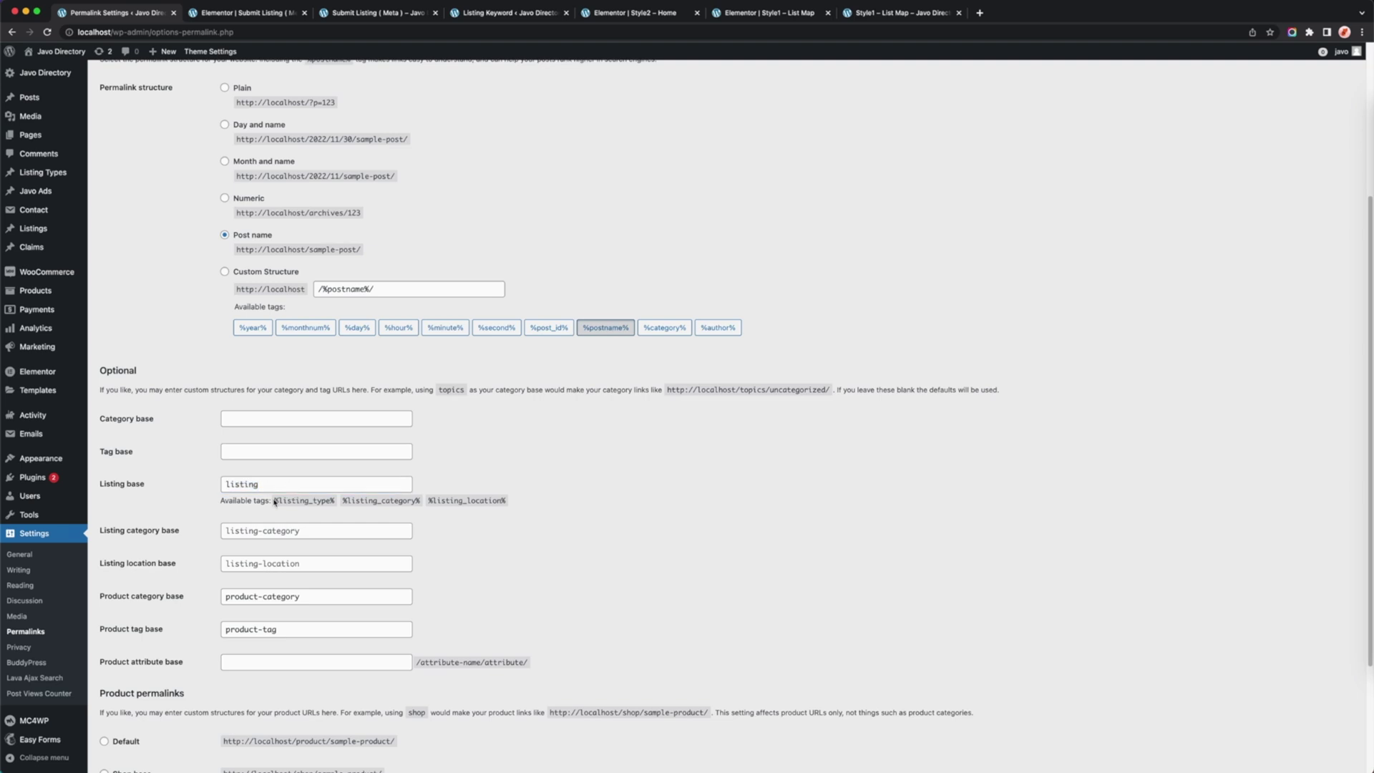
{"action": "left_click_drag", "start_coordinate": [337, 504], "coordinate": [274, 503]}
{"action": "key", "text": "super+c"}
{"action": "double_click", "coordinate": [263, 490]}
{"action": "key", "text": "super+v"}
{"action": "scroll", "coordinate": [561, 571], "scroll_direction": "down", "scroll_amount": 5}
{"action": "left_click", "coordinate": [138, 716]}
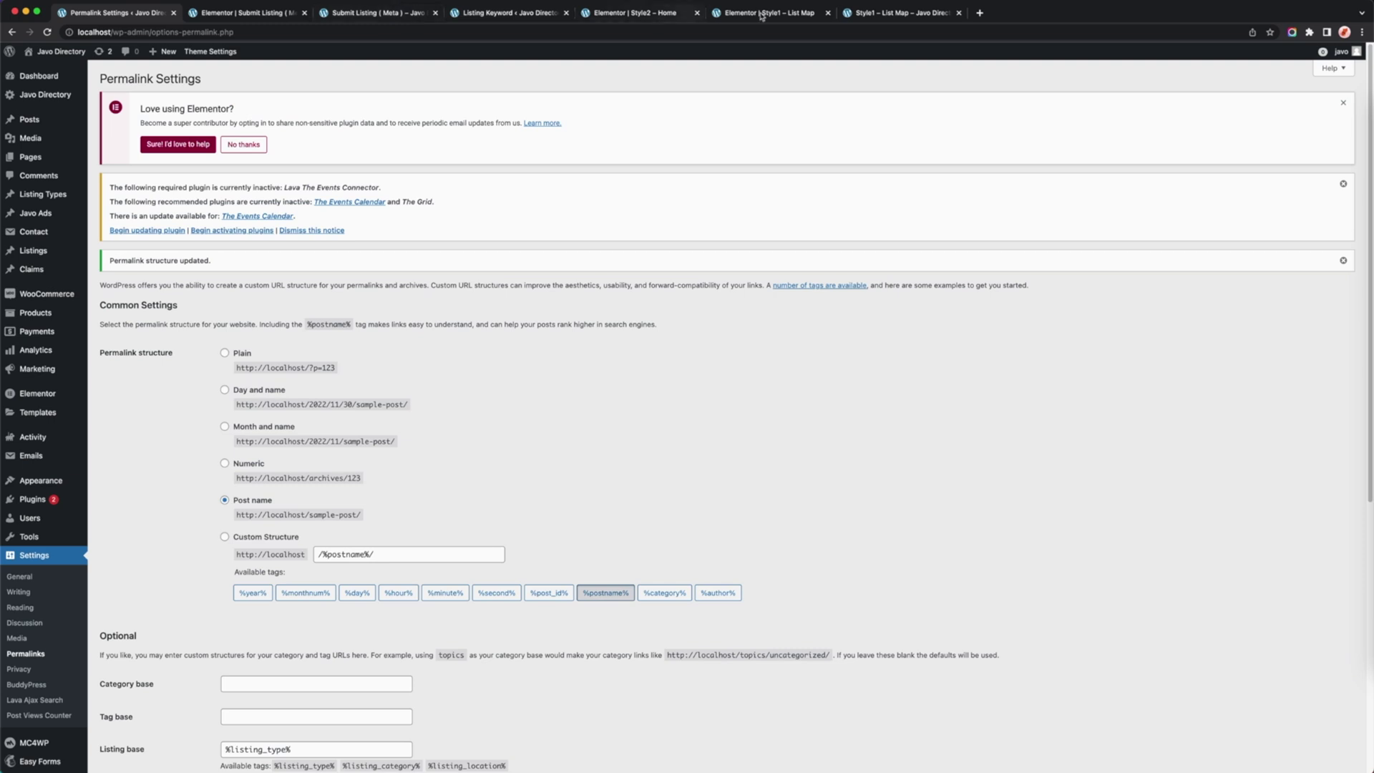
Reload the Style1 list page, open the Piter's Dinner listing and check the listing type slug in its URL.
{"action": "left_click", "coordinate": [855, 13]}
{"action": "key", "text": "super+r"}
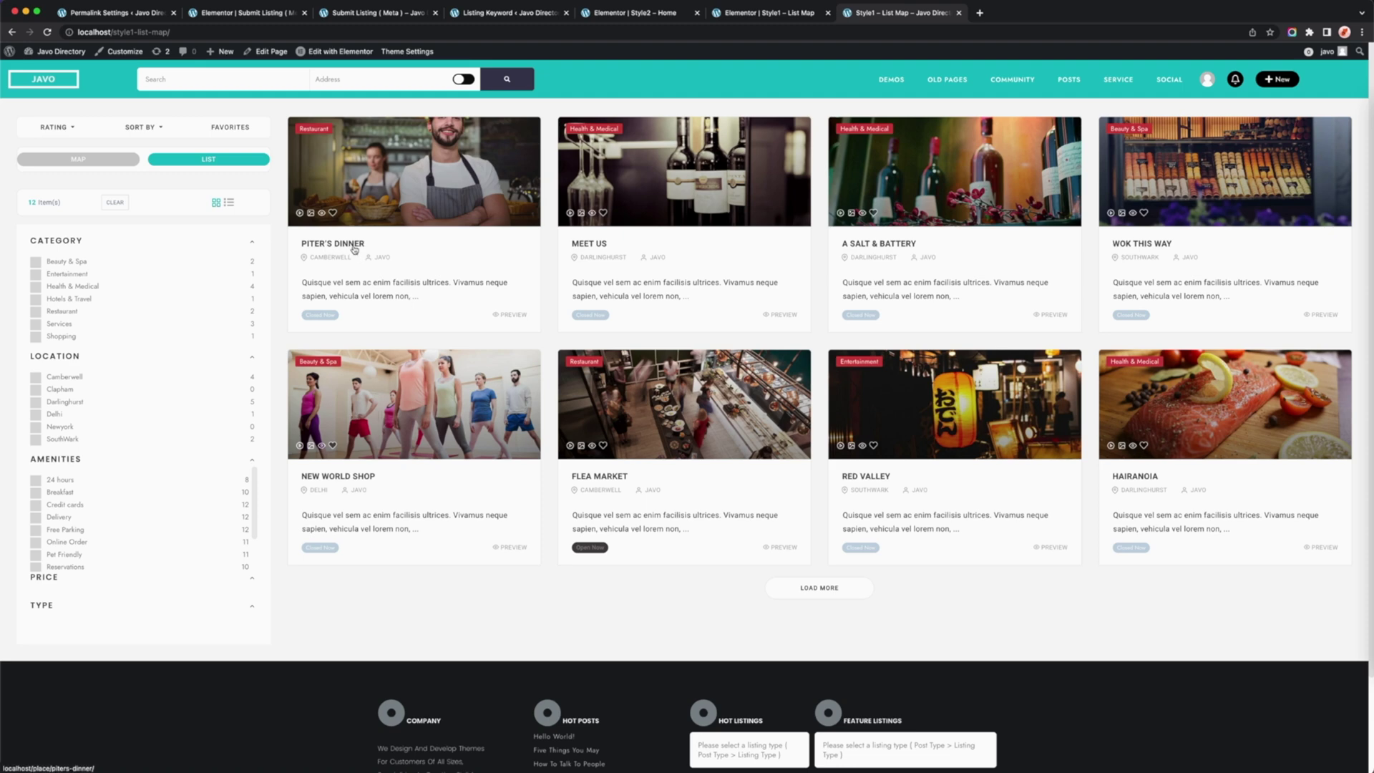
{"action": "left_click", "coordinate": [354, 249]}
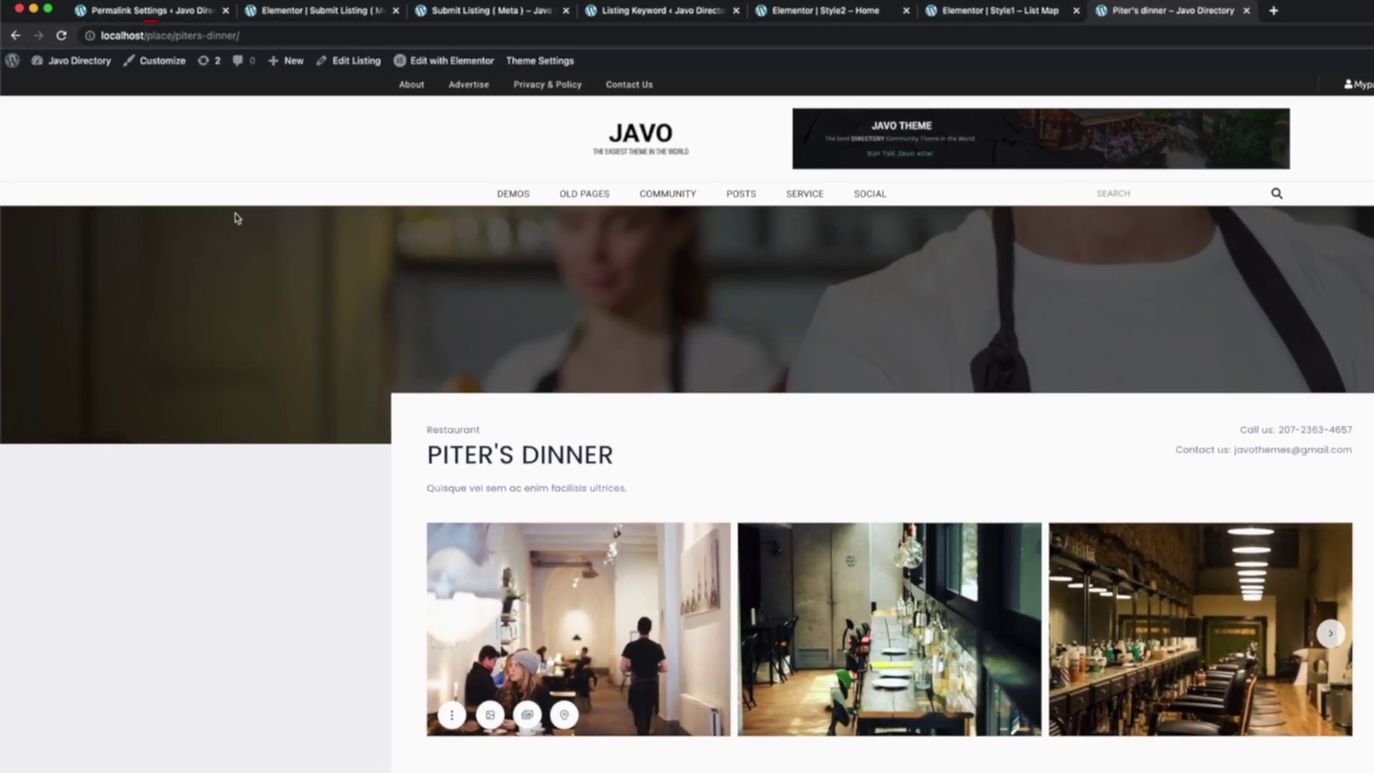
{"action": "left_click", "coordinate": [161, 35]}
{"action": "double_click", "coordinate": [160, 35]}
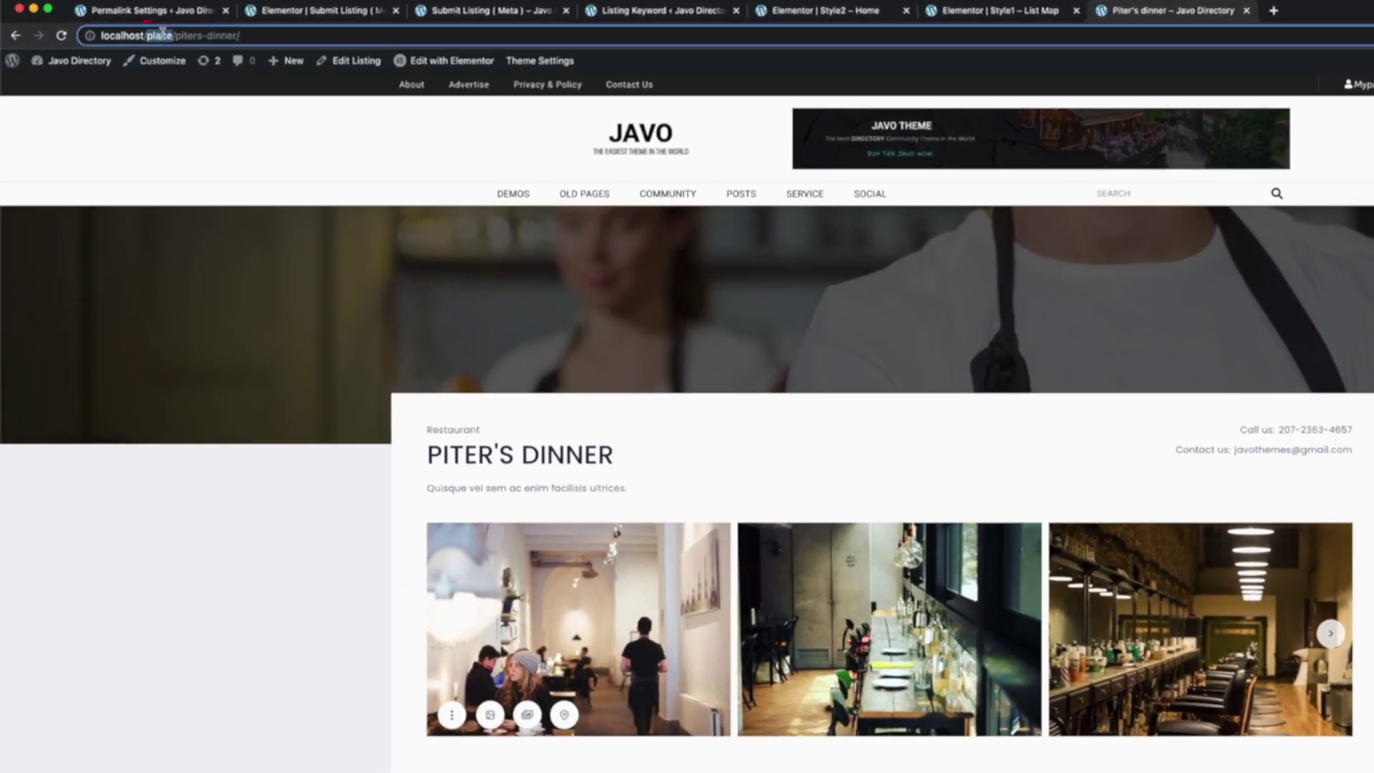
{"action": "left_click", "coordinate": [239, 161]}
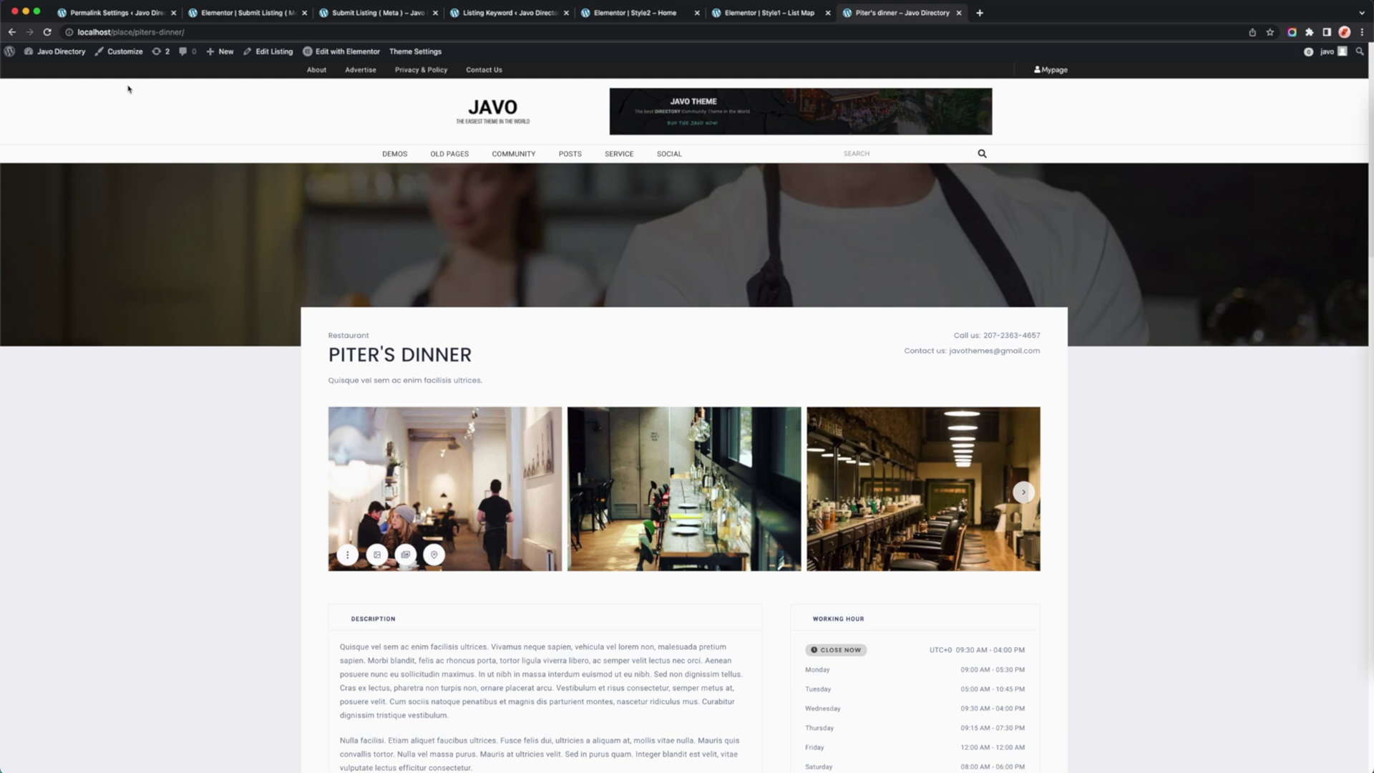
{"action": "double_click", "coordinate": [124, 32]}
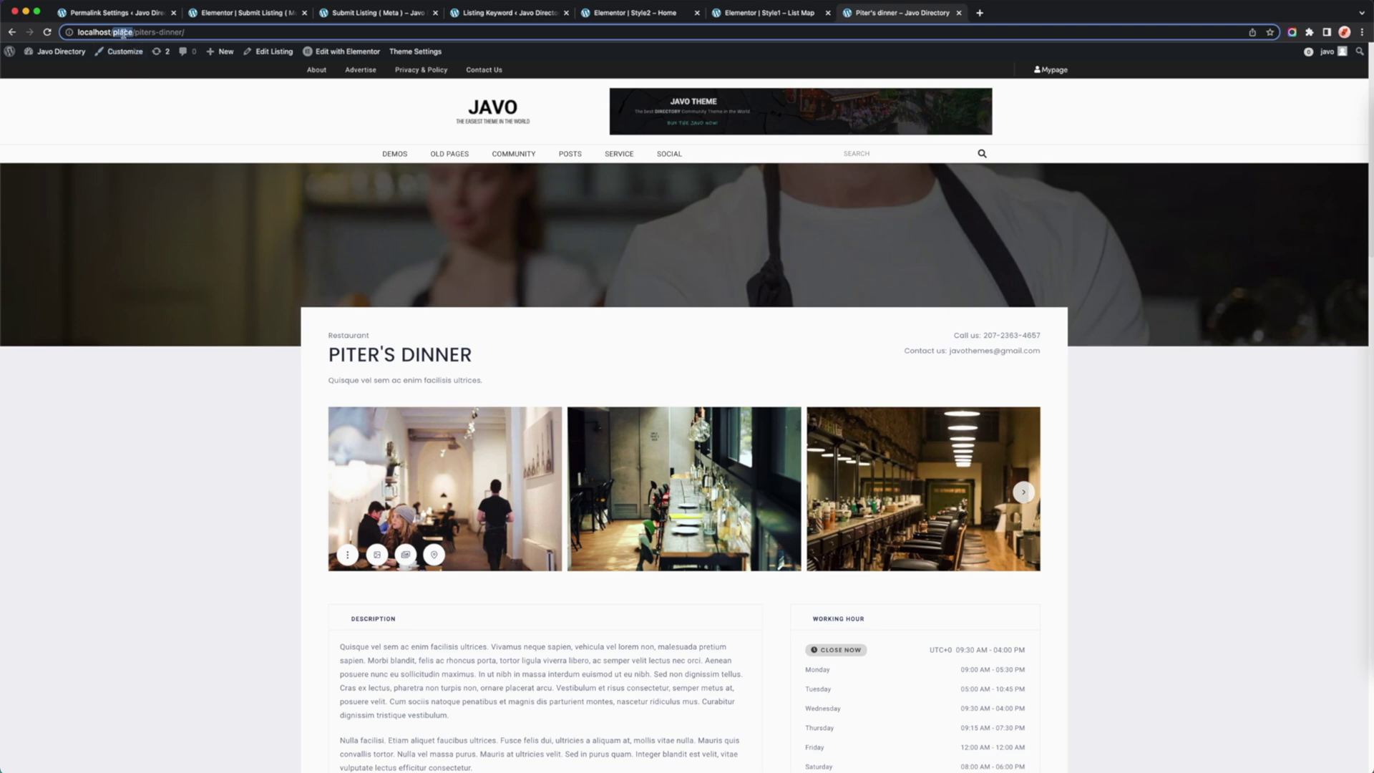
Open the Place listing type for editing and check the Permalink value in its general settings.
{"action": "left_click", "coordinate": [118, 12]}
{"action": "left_click", "coordinate": [106, 197]}
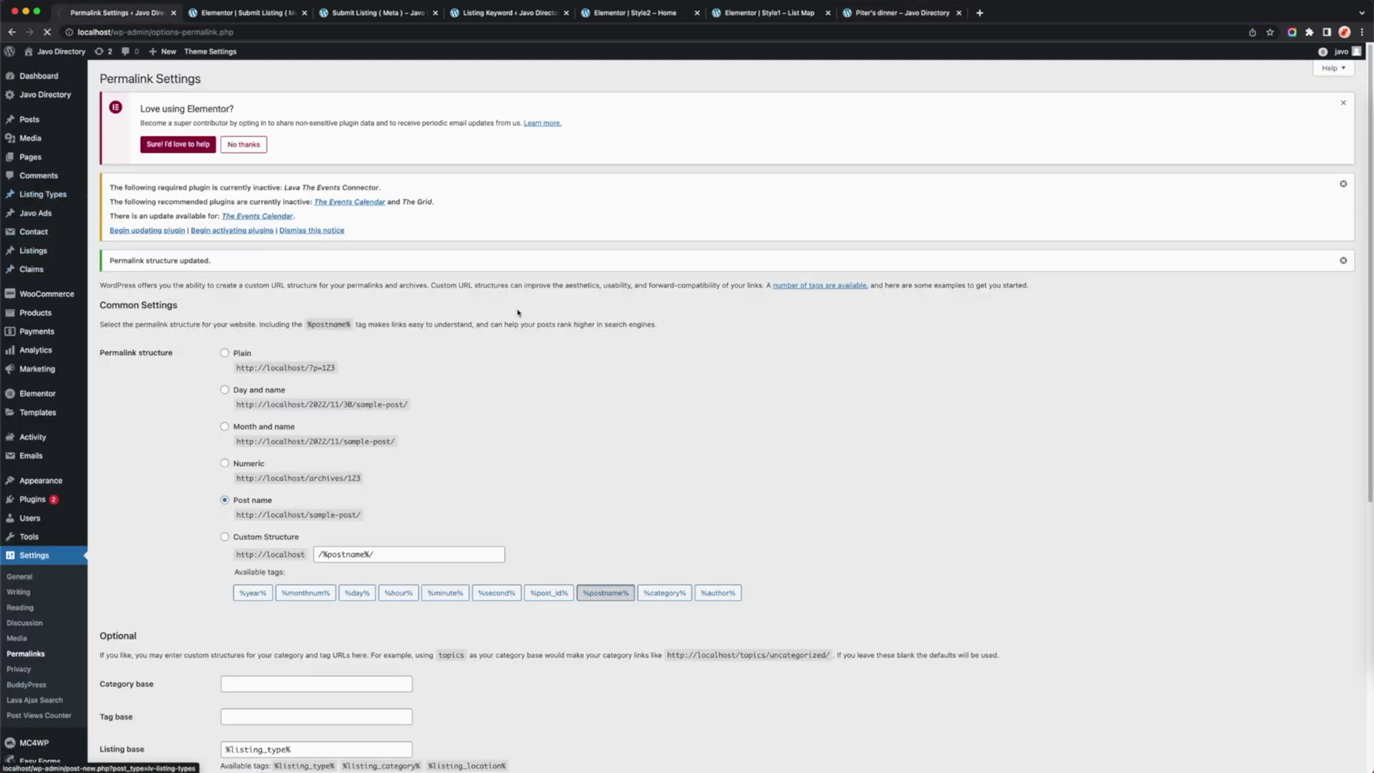
{"action": "left_click", "coordinate": [211, 249]}
{"action": "double_click", "coordinate": [256, 420]}
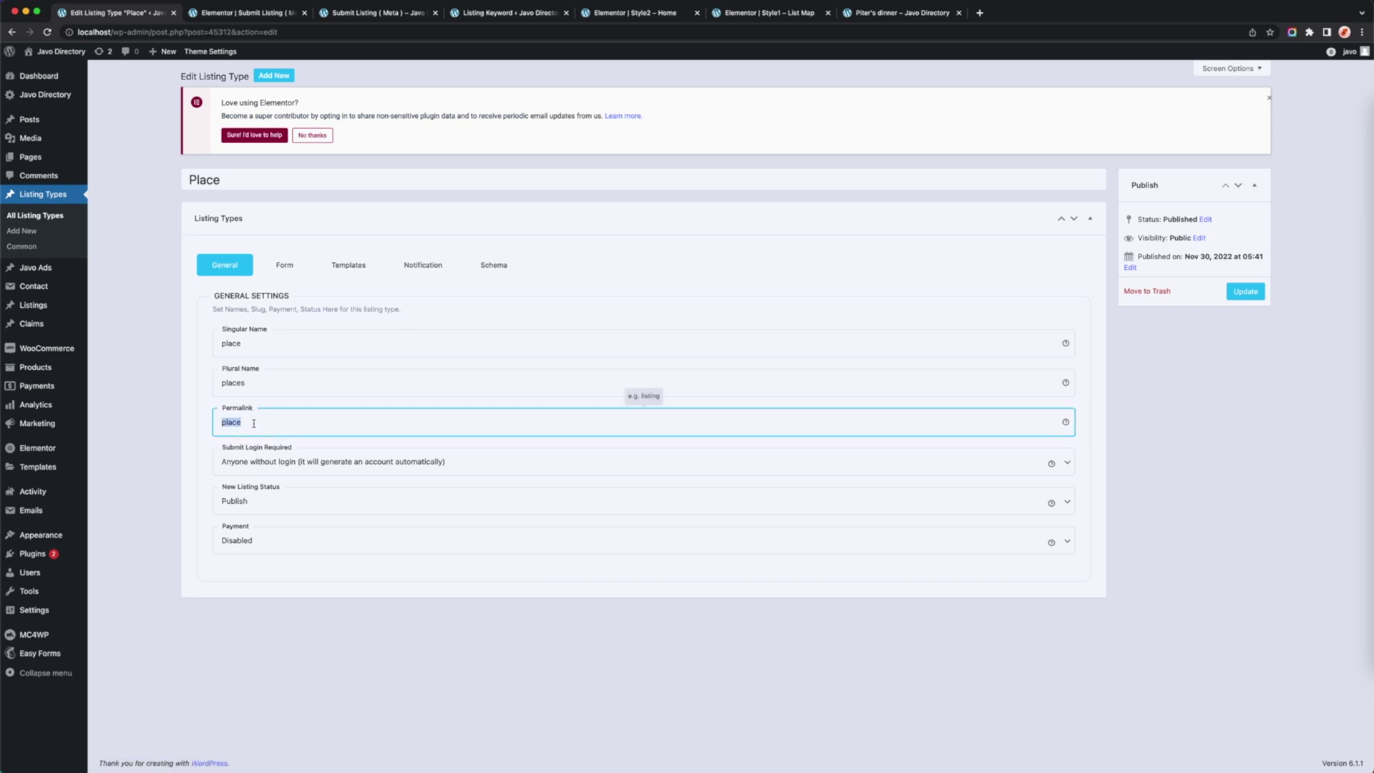
{"action": "mouse_move", "coordinate": [42, 616]}
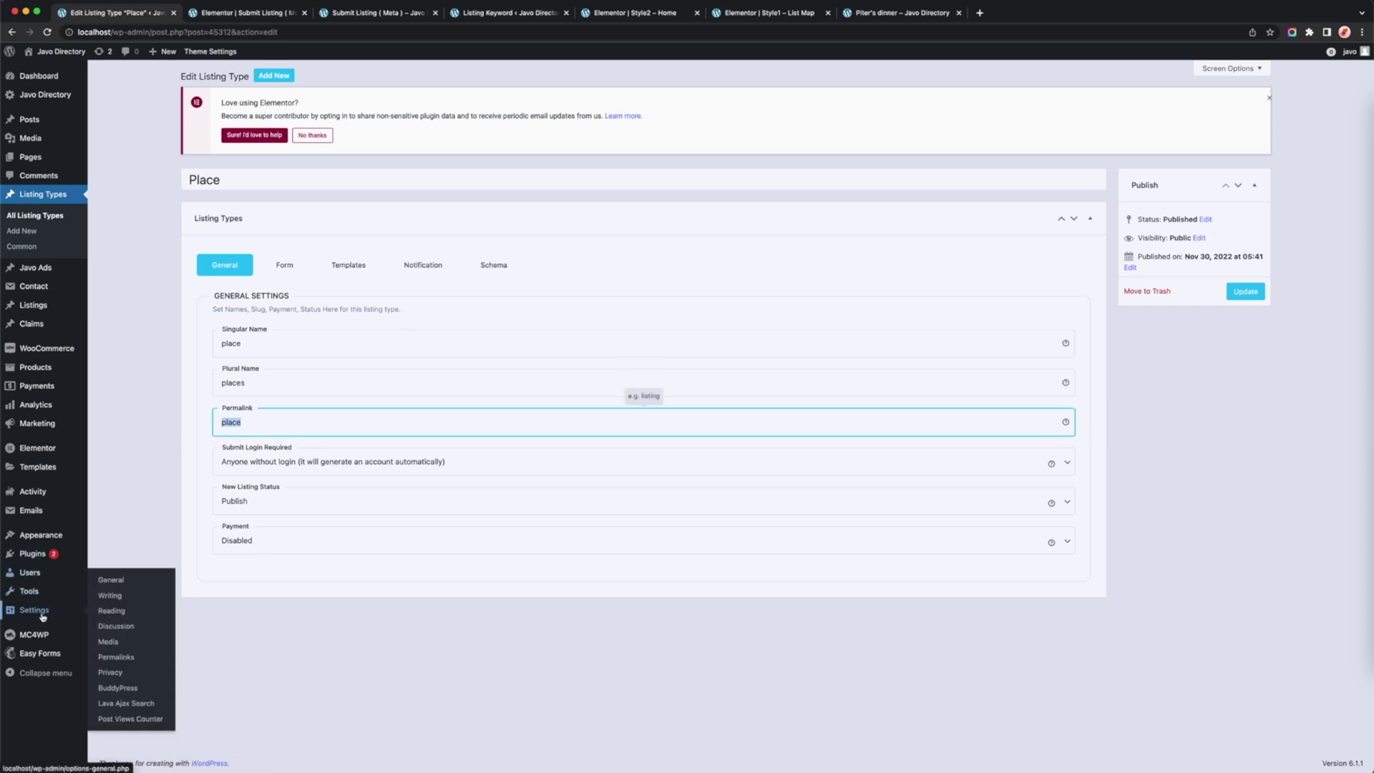